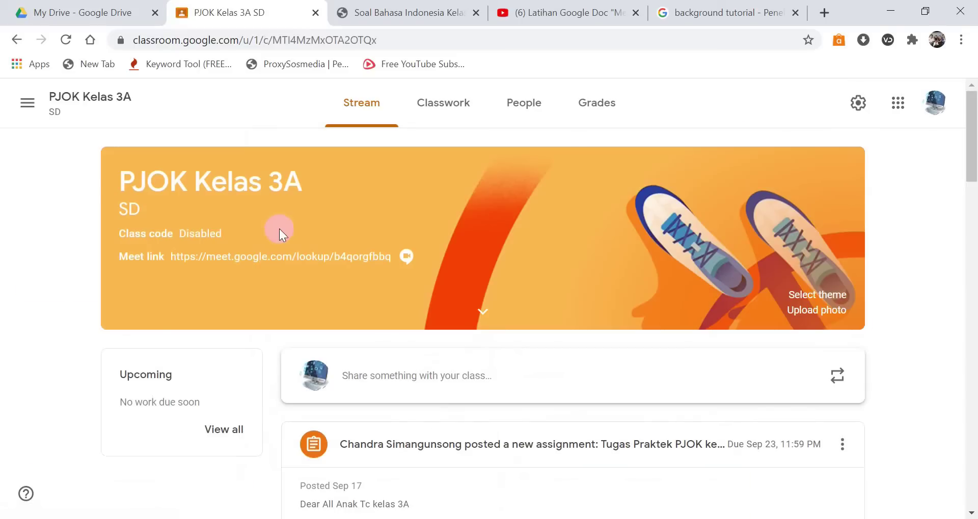
Step: Create a quiz assignment in the PJOK Kelas 3A classwork and remove its attached Blank Quiz form
{"action": "left_click", "coordinate": [444, 111]}
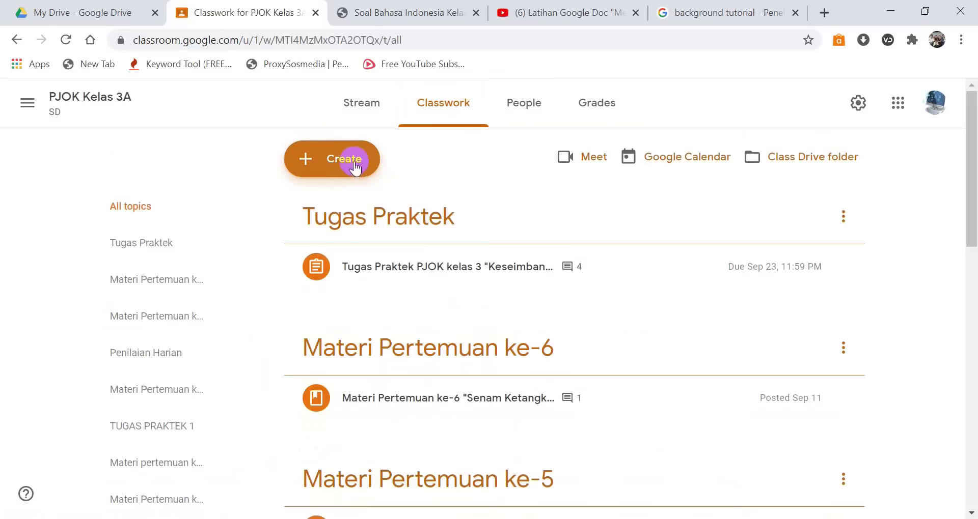
{"action": "left_click", "coordinate": [355, 167]}
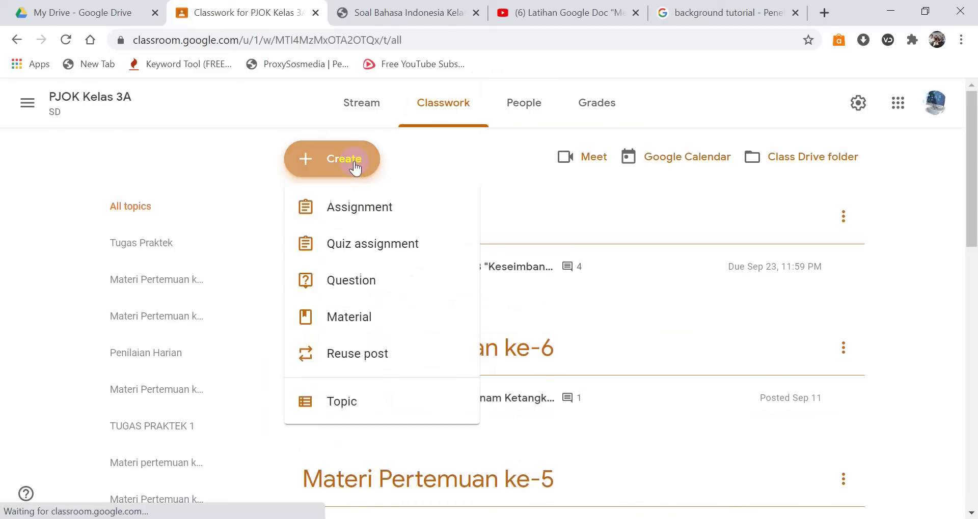
{"action": "left_click", "coordinate": [382, 247]}
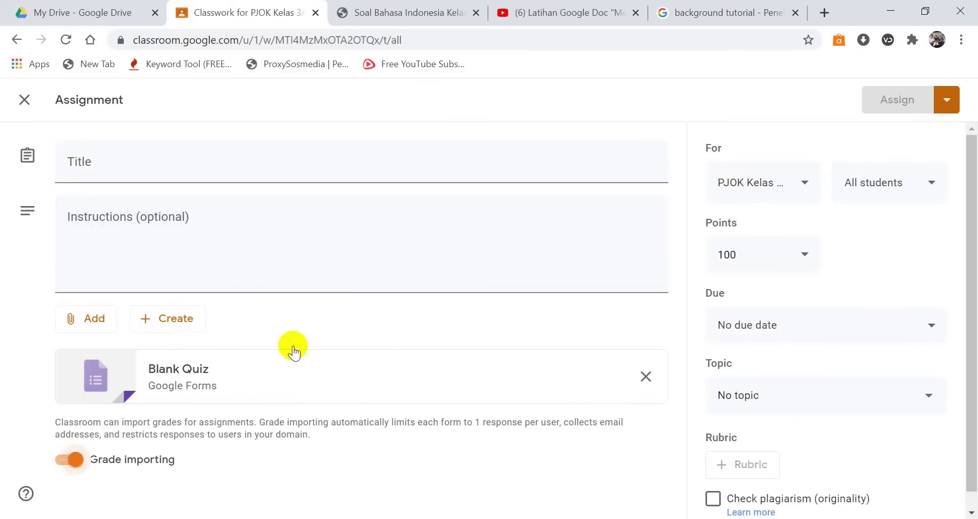
{"action": "left_click", "coordinate": [645, 378]}
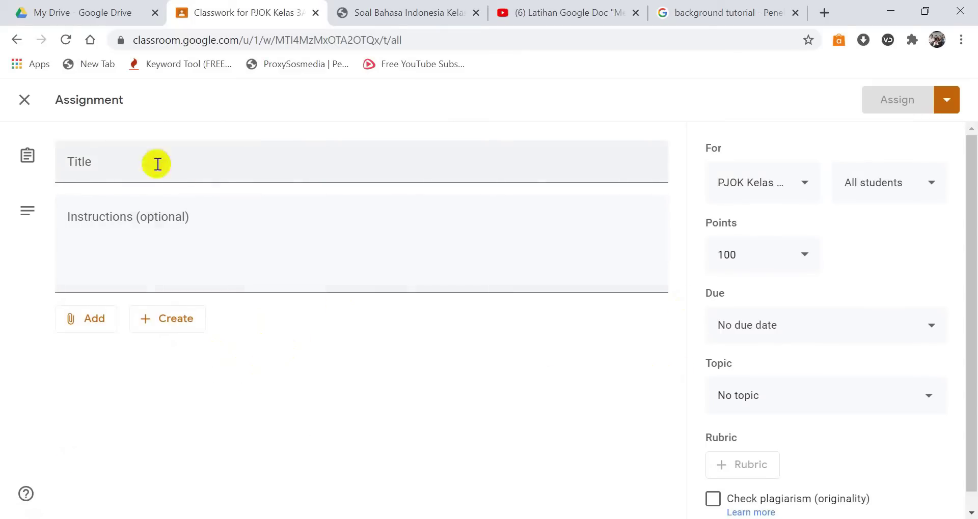
Step: Title the assignment "PENILAIAN TENGAH SEMESTER 1 PJOK KELAS 3A" and write instructions covering the greeting, question rules, deadline, no remedial and closing
{"action": "left_click", "coordinate": [92, 162]}
{"action": "type", "text": "PENILAIAN TENGAH SEMESTER 1 PJOK KELAS 3"}
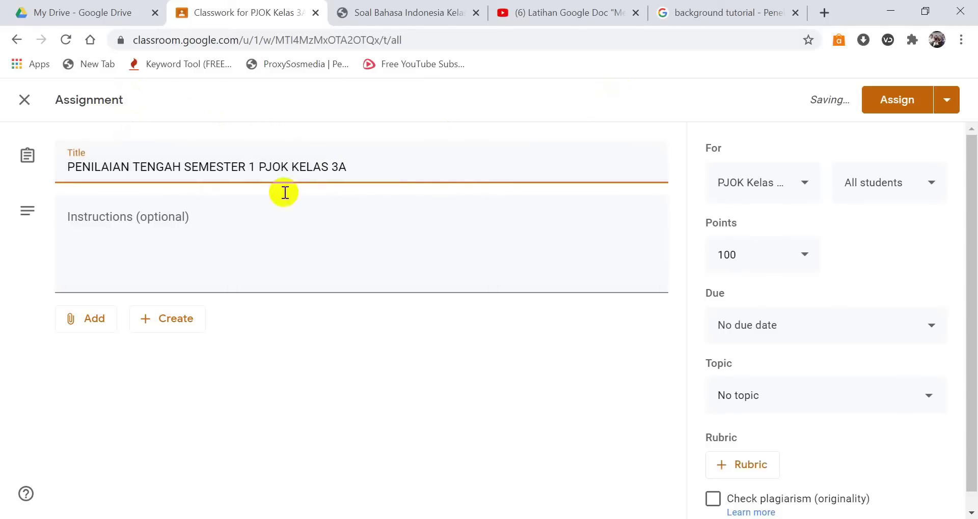
{"action": "left_click", "coordinate": [116, 222]}
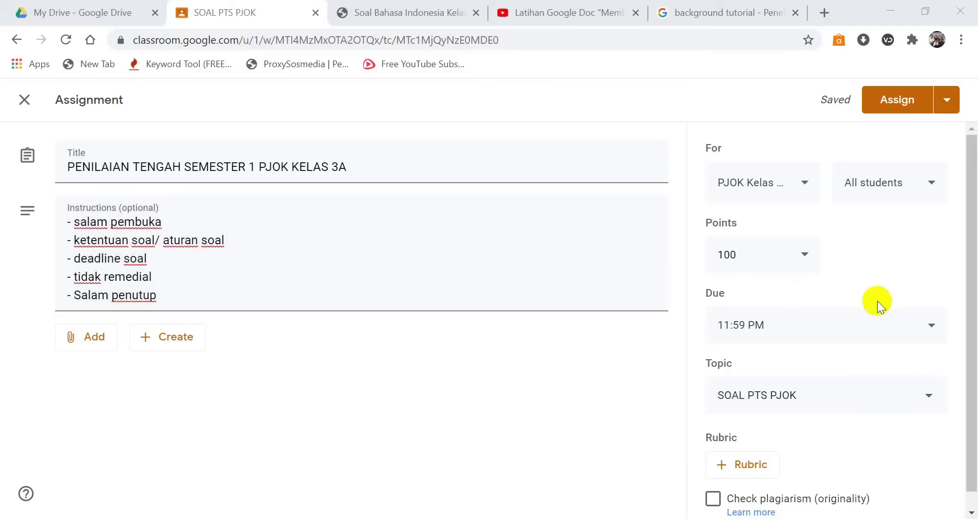
Step: Create a new Google Forms attachment for the assignment
{"action": "scroll", "coordinate": [554, 273], "scroll_direction": "down", "scroll_amount": 1}
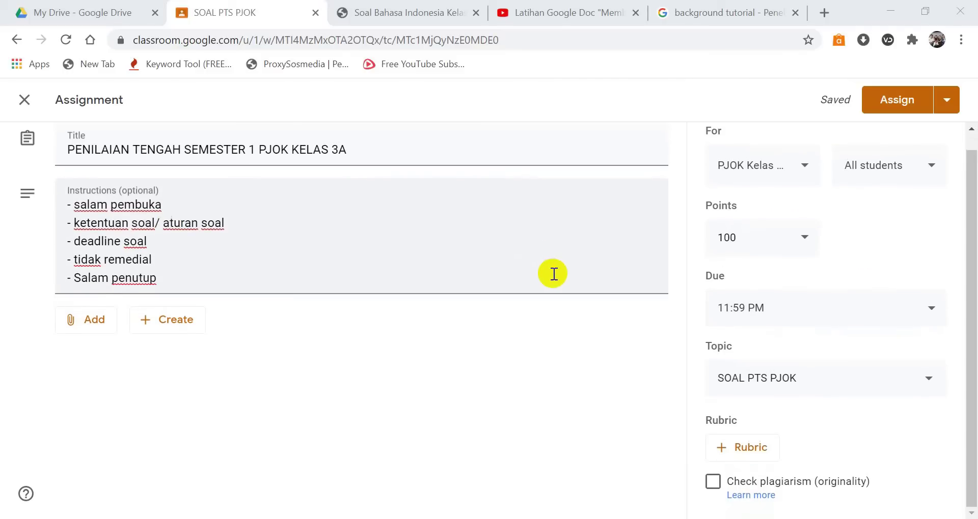
{"action": "left_click", "coordinate": [181, 325]}
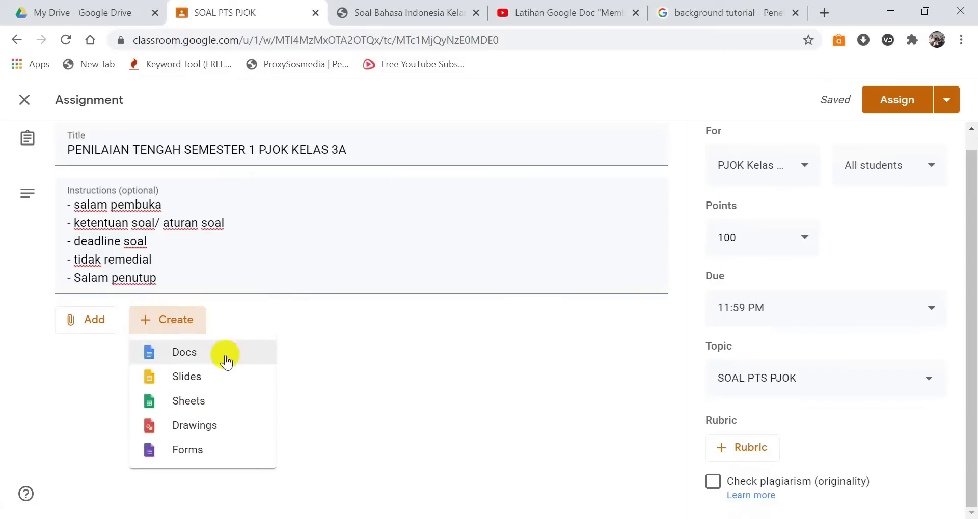
{"action": "left_click", "coordinate": [195, 456]}
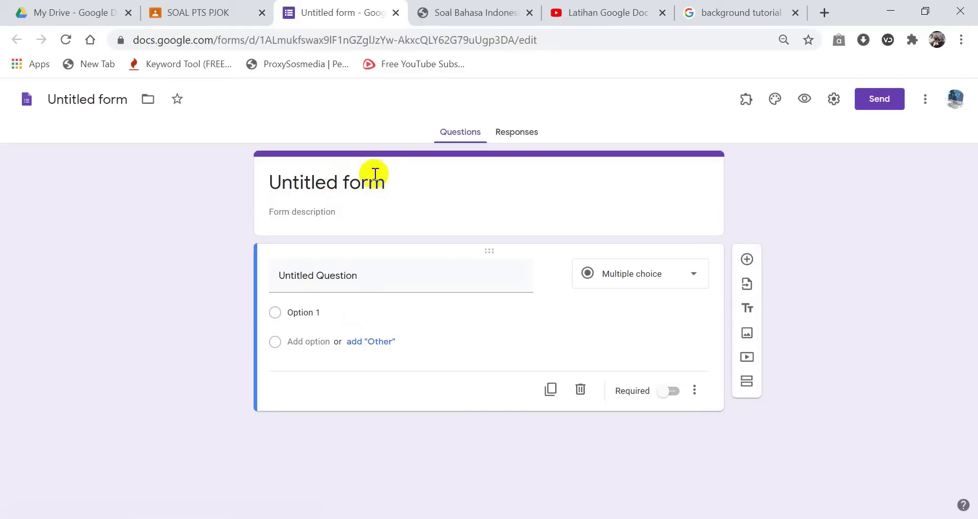
Step: Set the form's title and its file name to "PENILAIAN TENGAH SEMESTER 1 PJOK KELAS 3"
{"action": "left_click", "coordinate": [340, 182]}
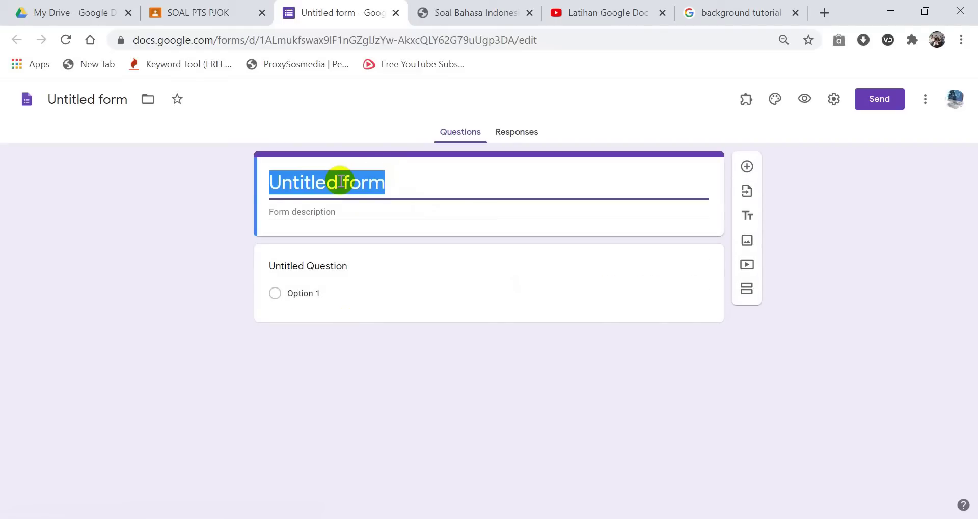
{"action": "type", "text": "PENILAIAN TENGAH SEMESTER 1 PJO"}
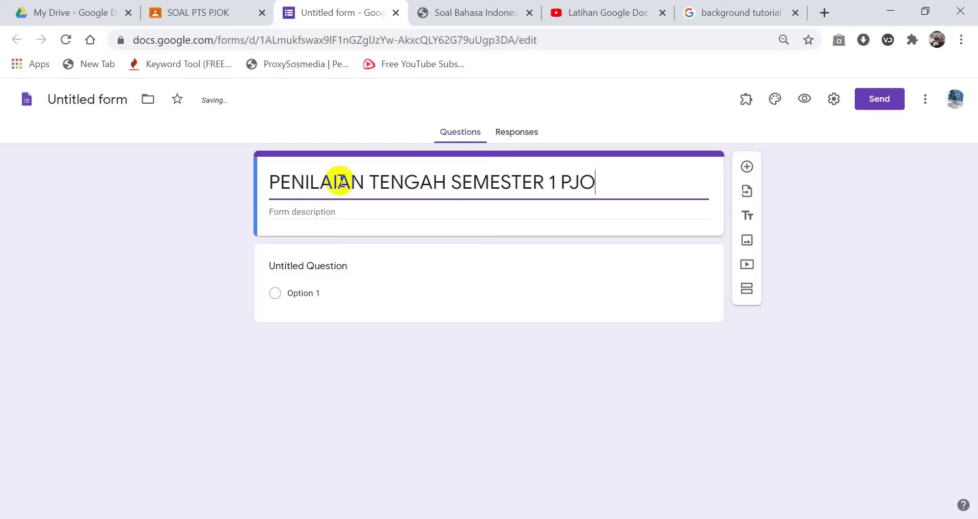
{"action": "key", "text": "BackSpace"}
{"action": "key", "text": "BackSpace"}
{"action": "type", "text": "ELAS 3"}
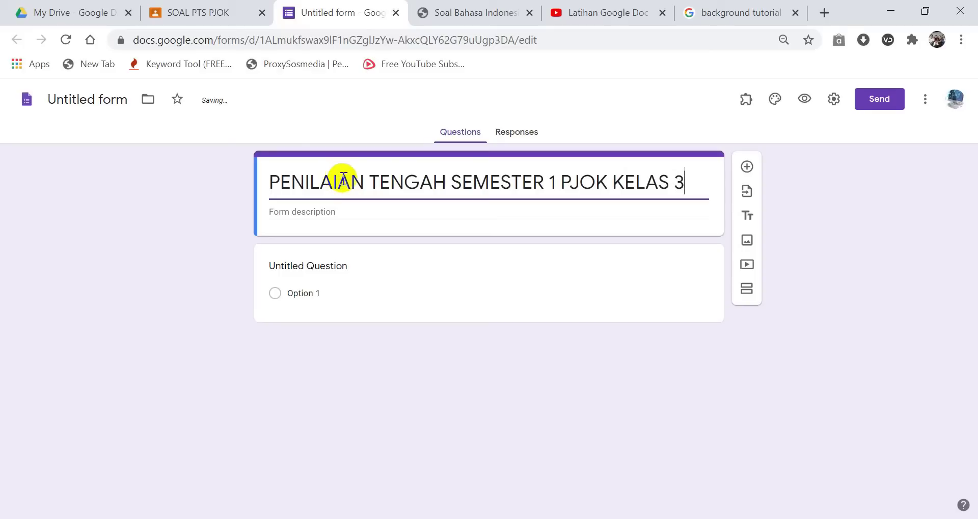
{"action": "left_click", "coordinate": [134, 280]}
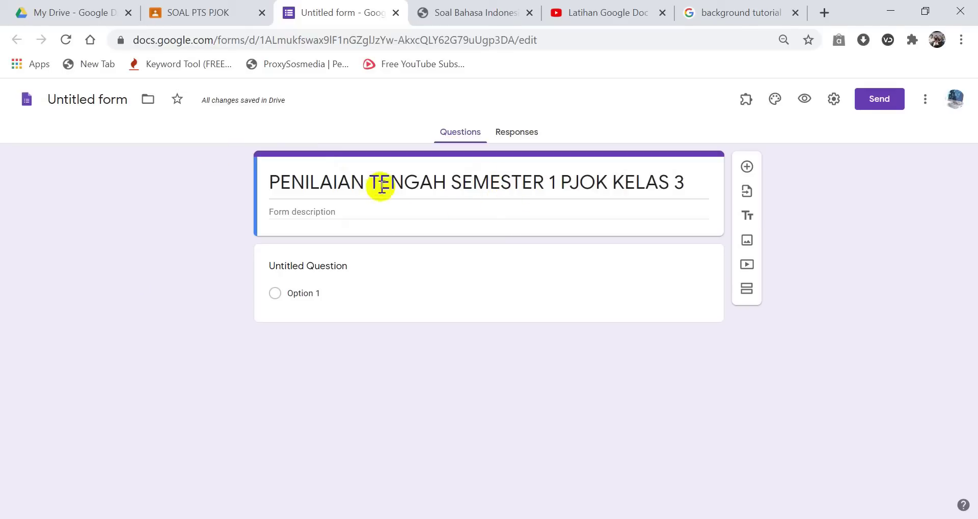
{"action": "left_click", "coordinate": [89, 102]}
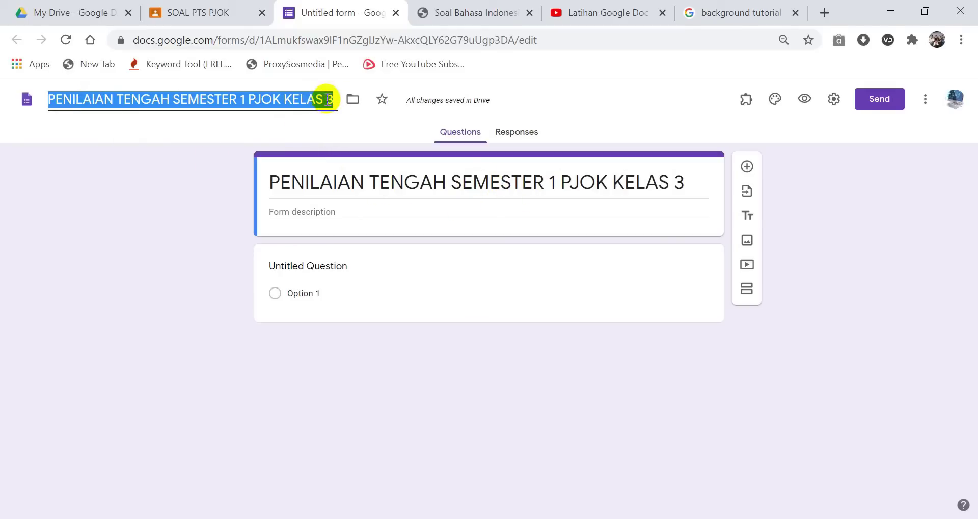
{"action": "left_click", "coordinate": [243, 164]}
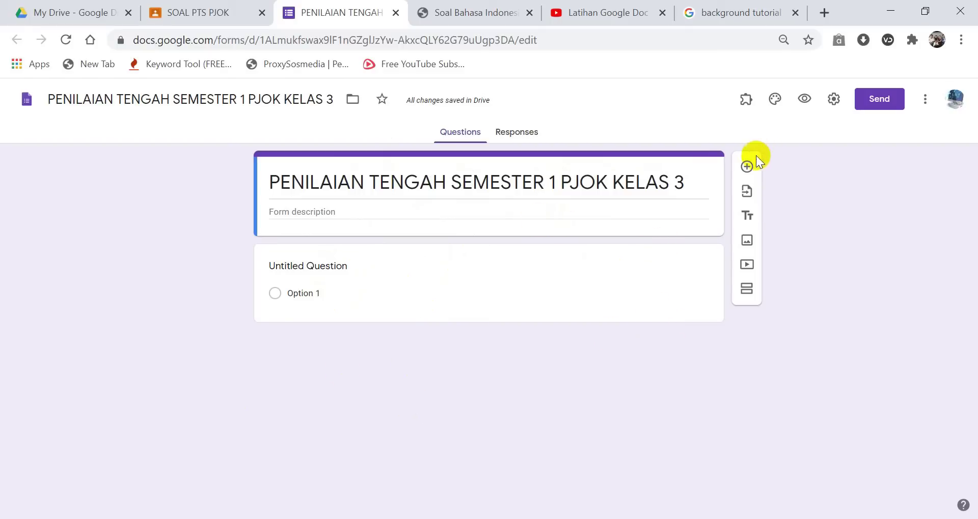
Step: Make the form a quiz, releasing grades later after manual review and hiding correct answers from respondents
{"action": "left_click", "coordinate": [834, 102]}
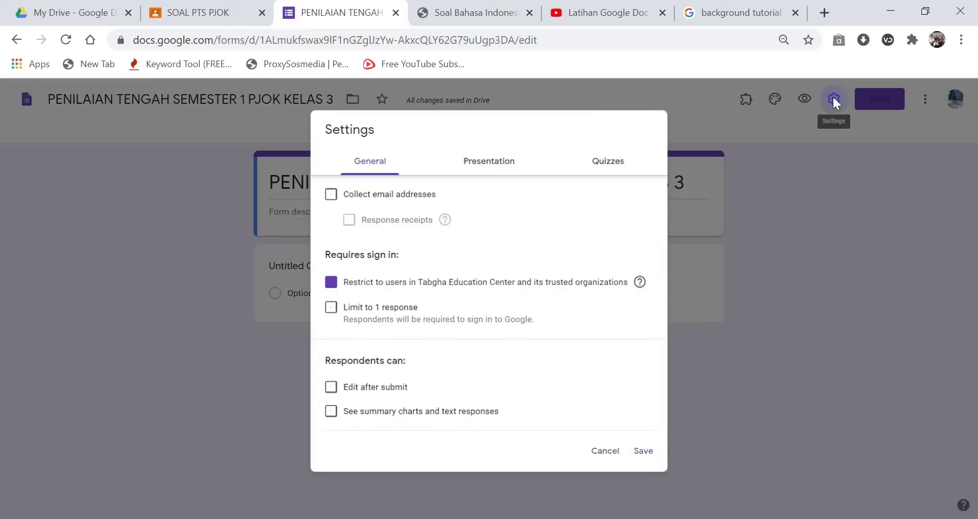
{"action": "left_click", "coordinate": [611, 158]}
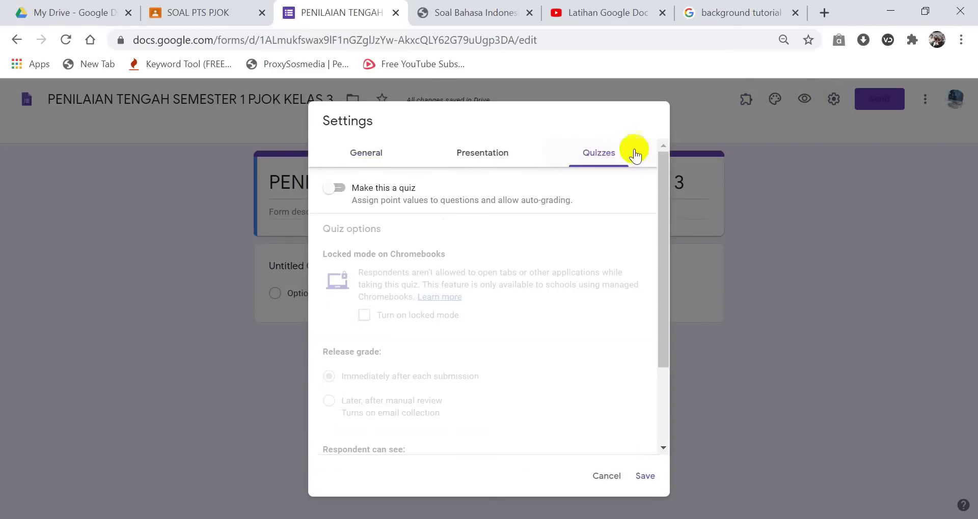
{"action": "left_click", "coordinate": [338, 189]}
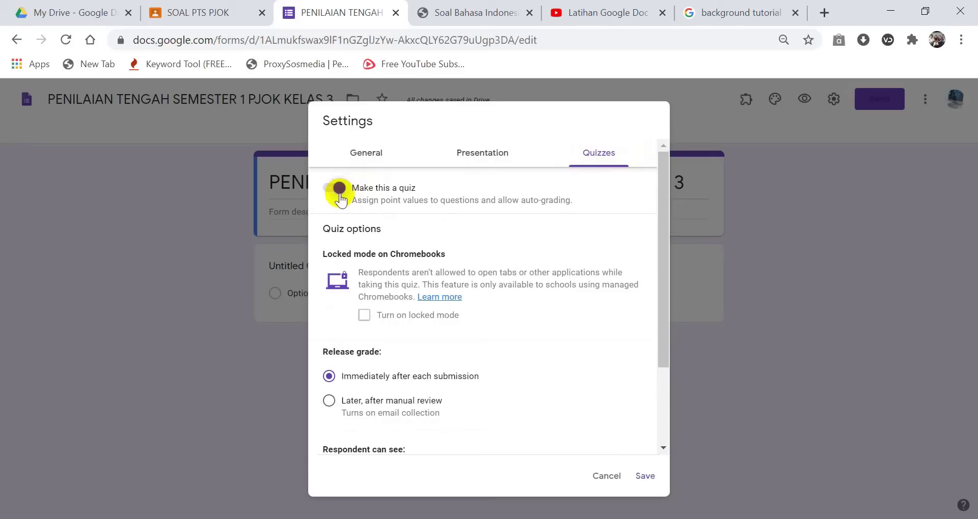
{"action": "scroll", "coordinate": [388, 236], "scroll_direction": "down", "scroll_amount": 3}
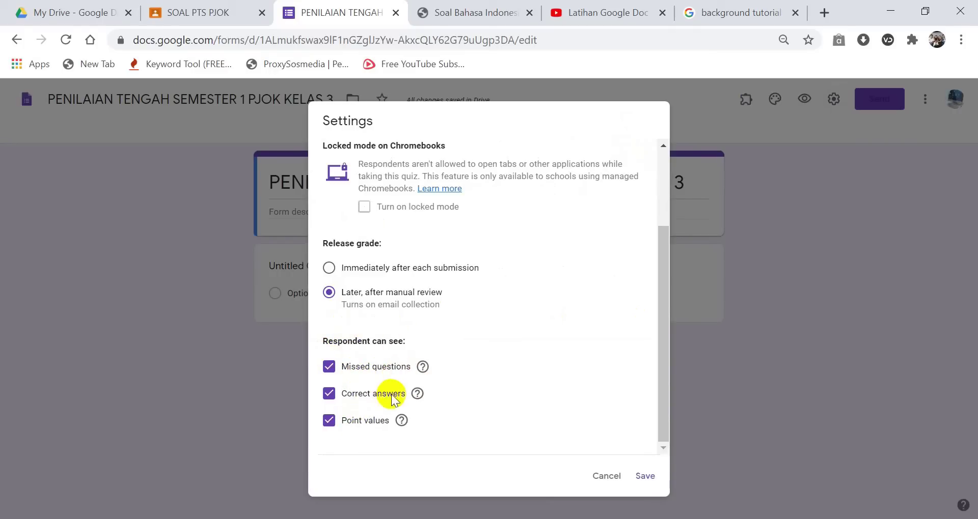
{"action": "scroll", "coordinate": [390, 150], "scroll_direction": "up", "scroll_amount": 3}
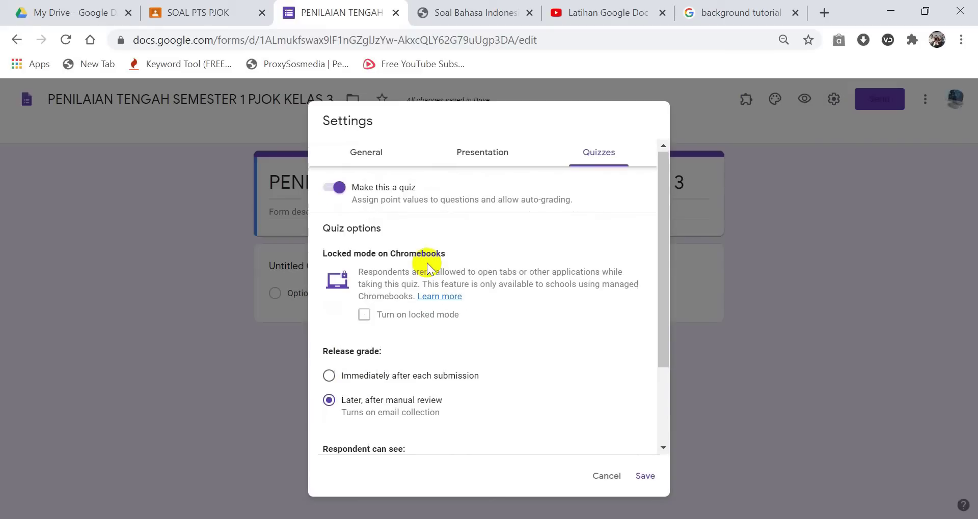
Step: Limit the form to 1 response, review the presentation and quiz options, and save the settings
{"action": "left_click", "coordinate": [366, 155]}
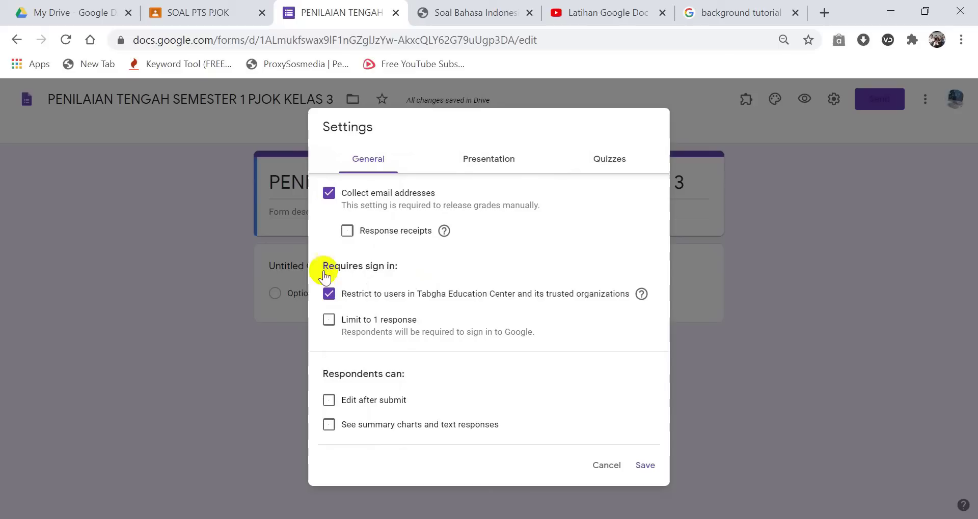
{"action": "left_click", "coordinate": [329, 321]}
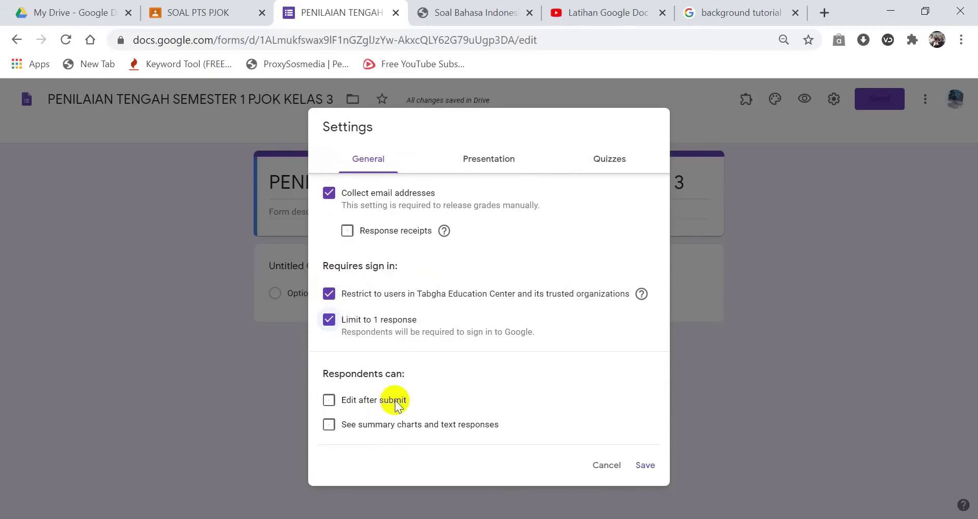
{"action": "left_click", "coordinate": [491, 161]}
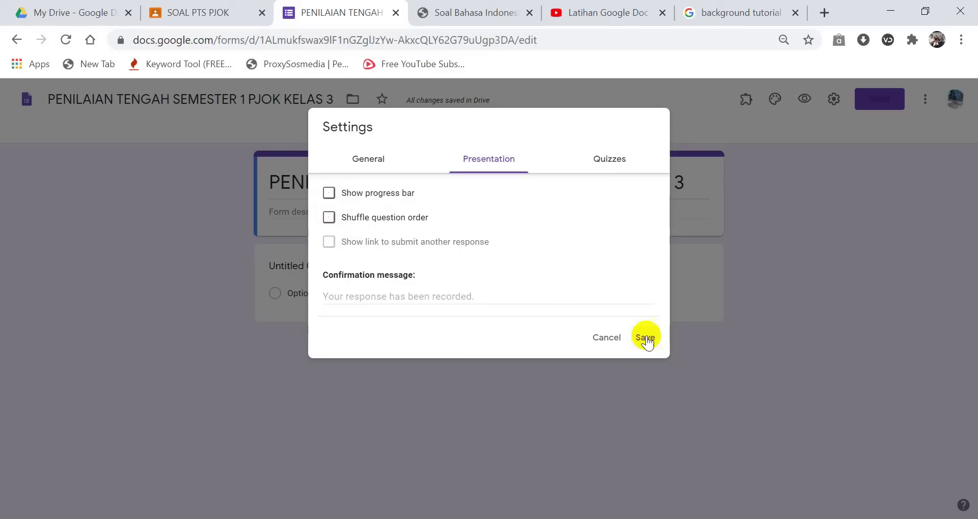
{"action": "left_click", "coordinate": [607, 154]}
{"action": "scroll", "coordinate": [509, 266], "scroll_direction": "down", "scroll_amount": 3}
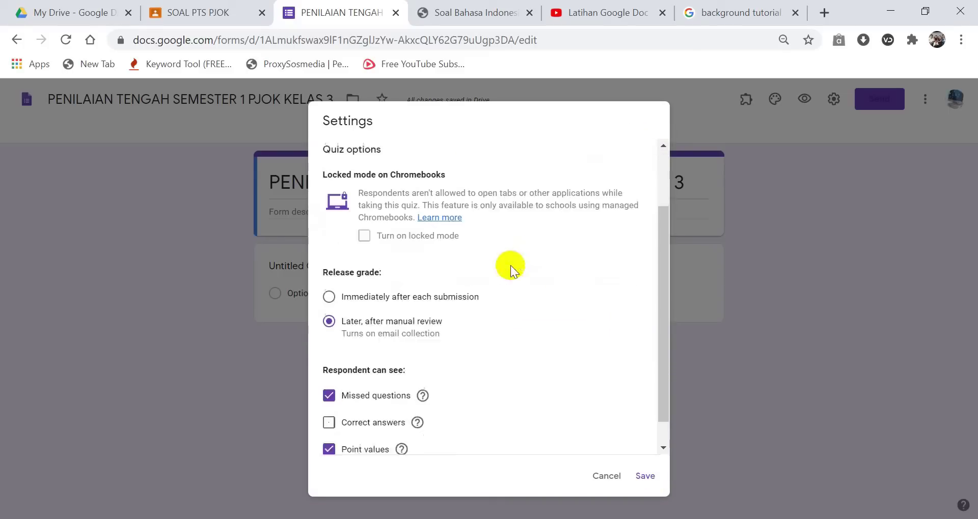
{"action": "scroll", "coordinate": [484, 306], "scroll_direction": "up", "scroll_amount": 5}
{"action": "left_click", "coordinate": [643, 476]}
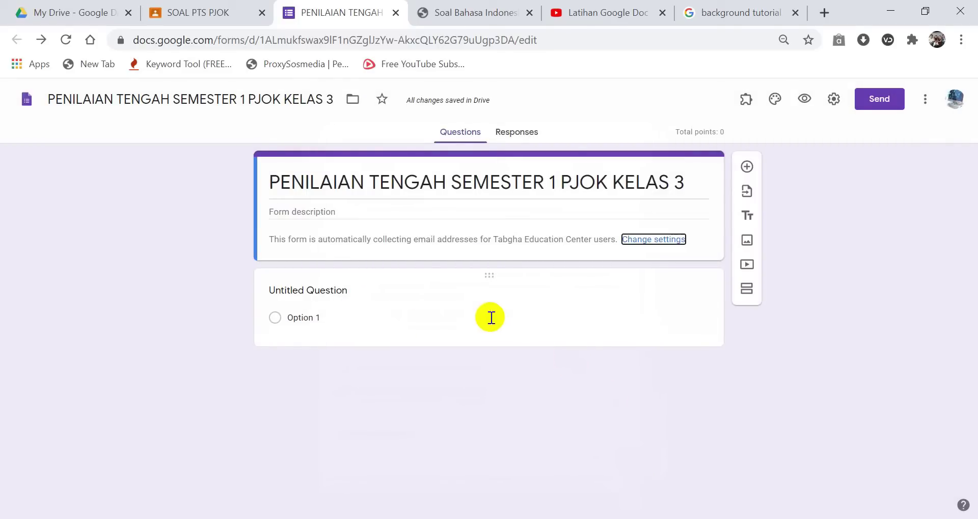
Step: Turn the untitled question into a required short-answer question titled "Nama Lengkap Siswa"
{"action": "left_click", "coordinate": [317, 290]}
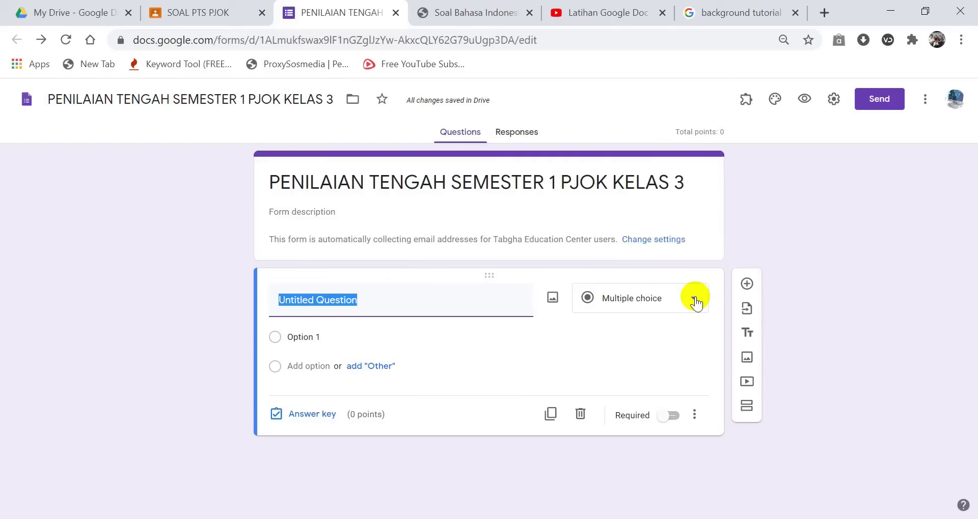
{"action": "type", "text": "Nama"}
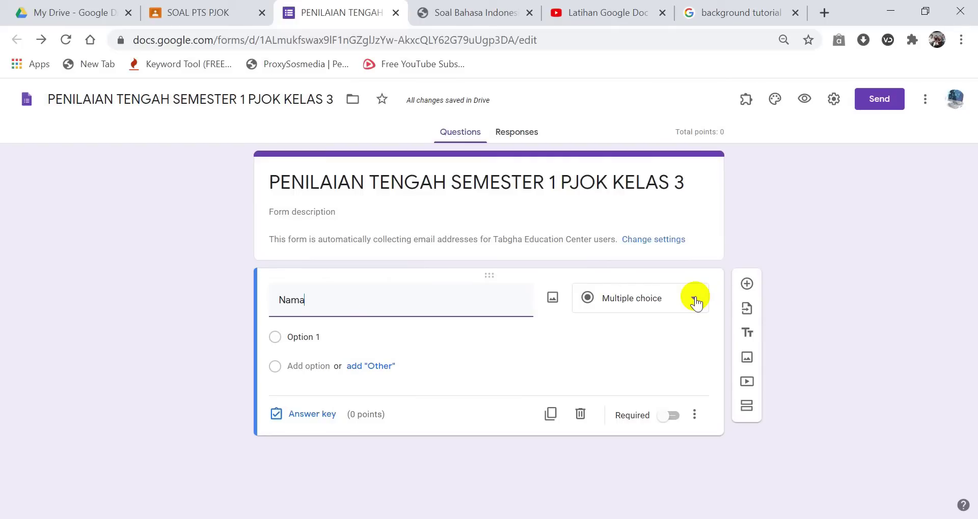
{"action": "type", "text": " Lengkap Siswa"}
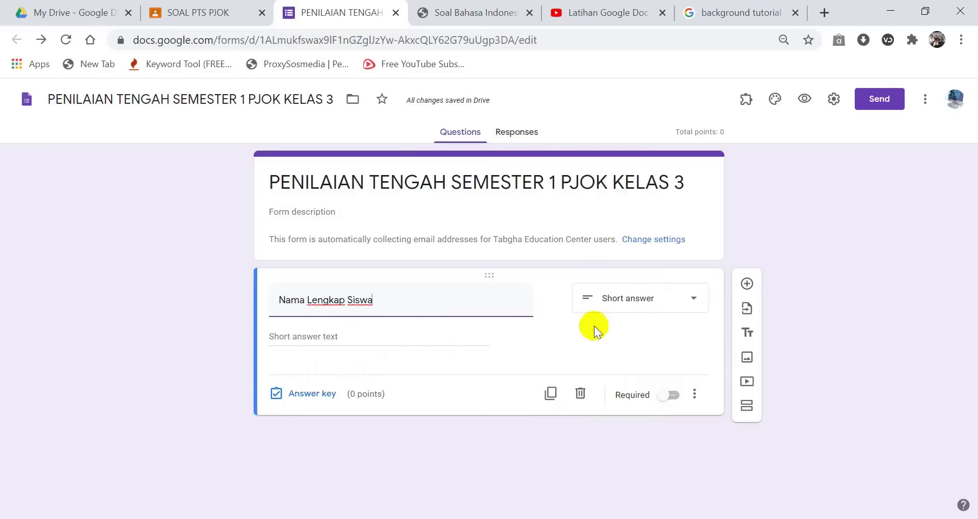
{"action": "left_click", "coordinate": [672, 396]}
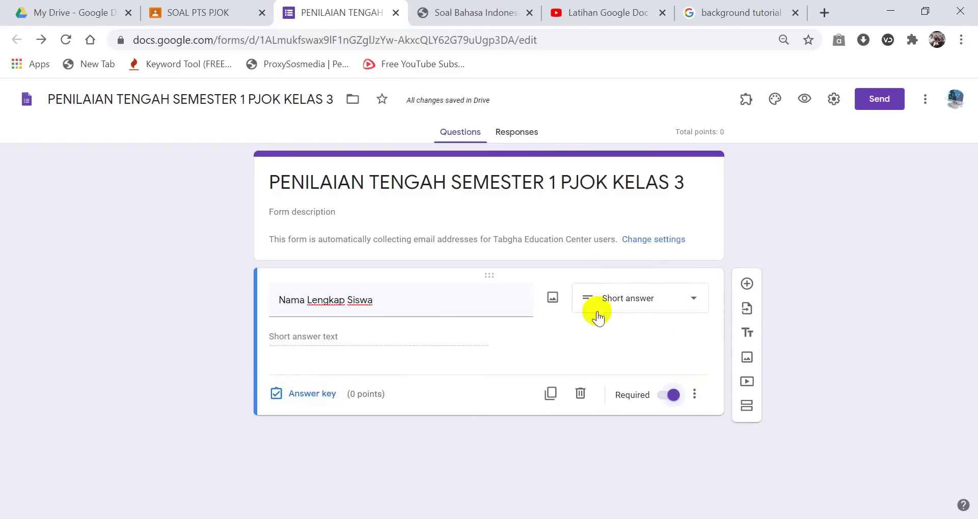
Step: Add a dropdown question titled "Kelas" with the options 3A, 3B and 3C
{"action": "left_click", "coordinate": [746, 283]}
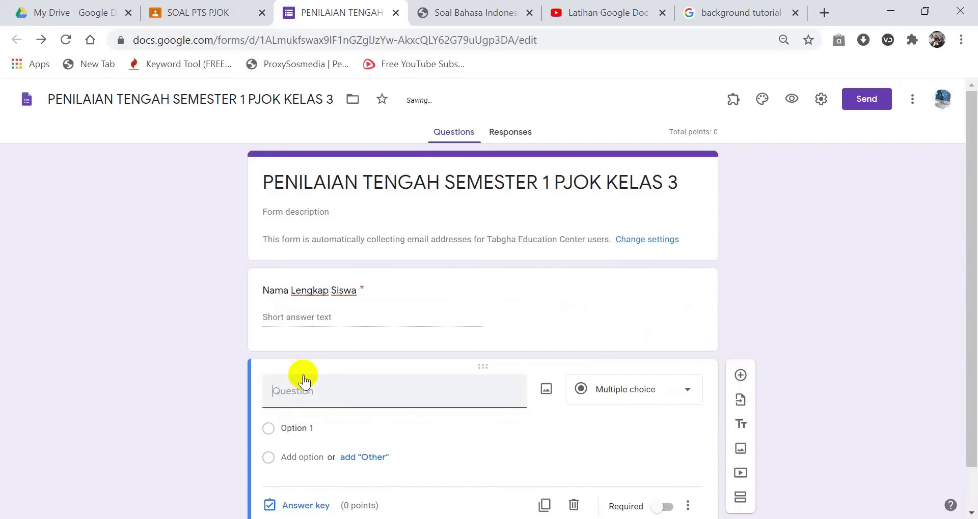
{"action": "type", "text": "Kelas"}
{"action": "left_click", "coordinate": [667, 391]}
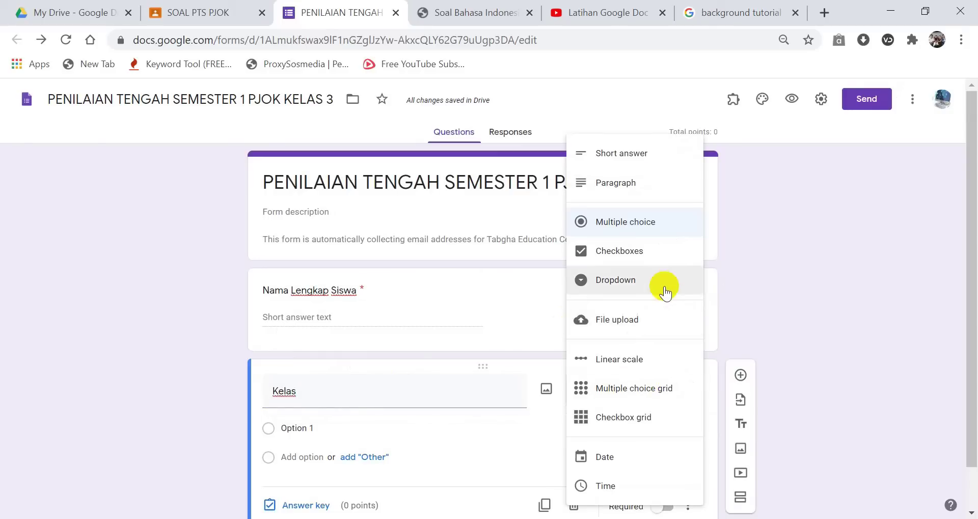
{"action": "left_click", "coordinate": [667, 285]}
{"action": "left_click", "coordinate": [320, 426]}
{"action": "type", "text": "3A"}
{"action": "key", "text": "Return"}
{"action": "type", "text": "3B"}
{"action": "key", "text": "Return"}
{"action": "type", "text": "3C"}
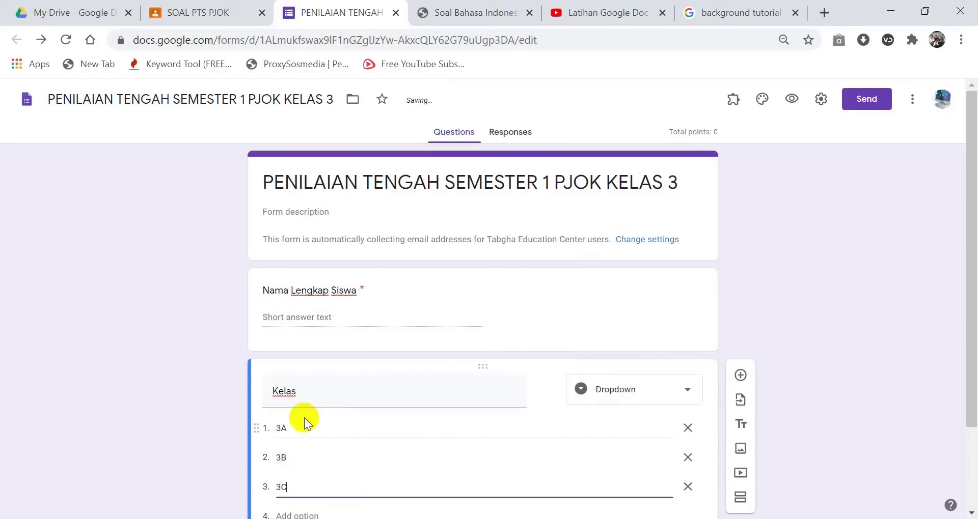
{"action": "scroll", "coordinate": [304, 418], "scroll_direction": "down", "scroll_amount": 1}
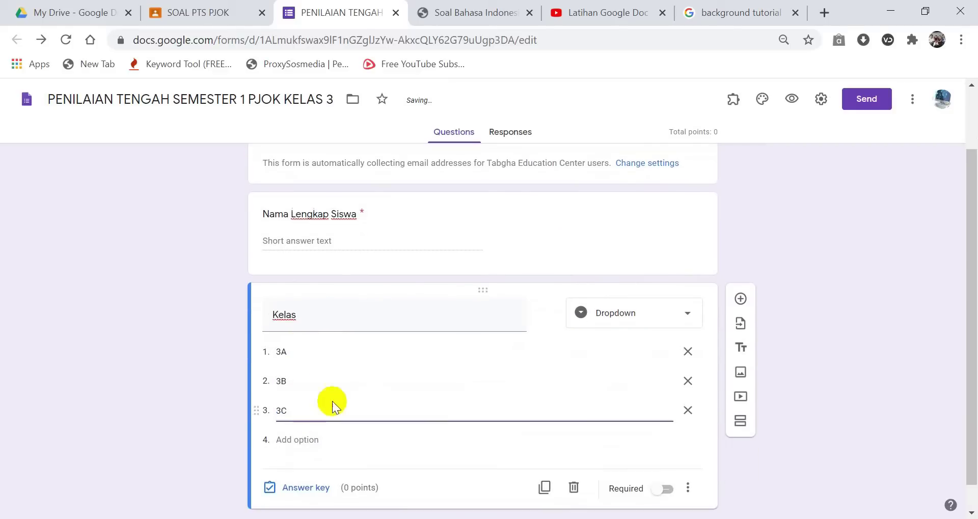
Step: Add a short-answer question titled "Nomor Ujian Siswa" below the Kelas question
{"action": "left_click", "coordinate": [740, 303]}
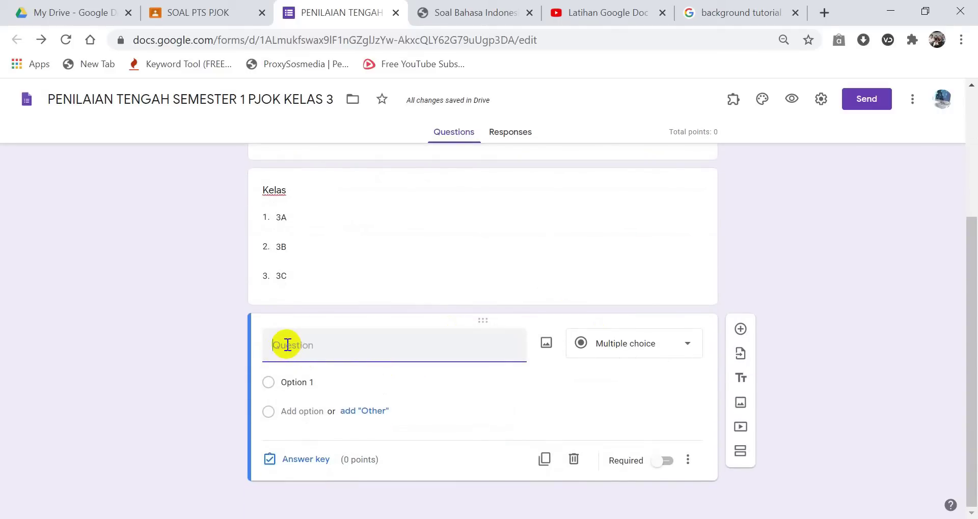
{"action": "type", "text": "Nomor Ujian Siswa"}
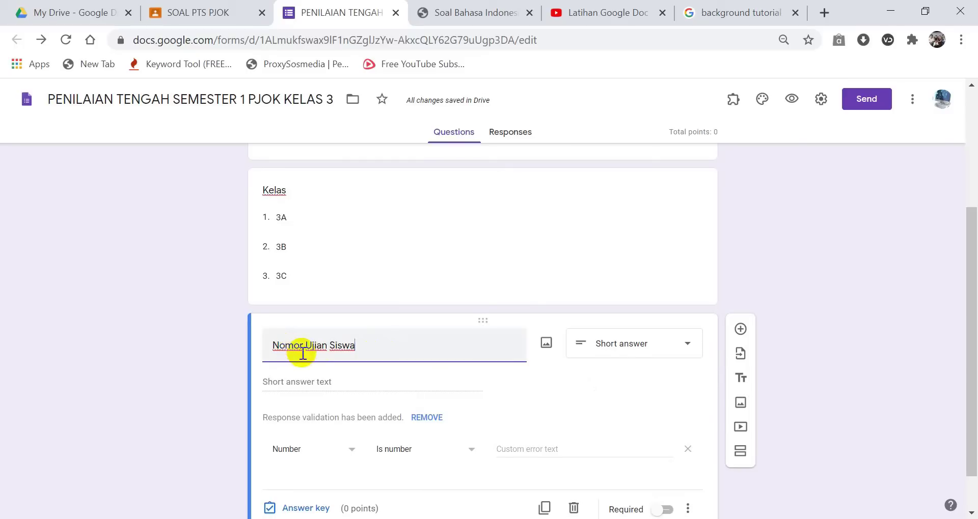
Step: Make the "Nomor Ujian Siswa" question required
{"action": "scroll", "coordinate": [303, 354], "scroll_direction": "down", "scroll_amount": 1}
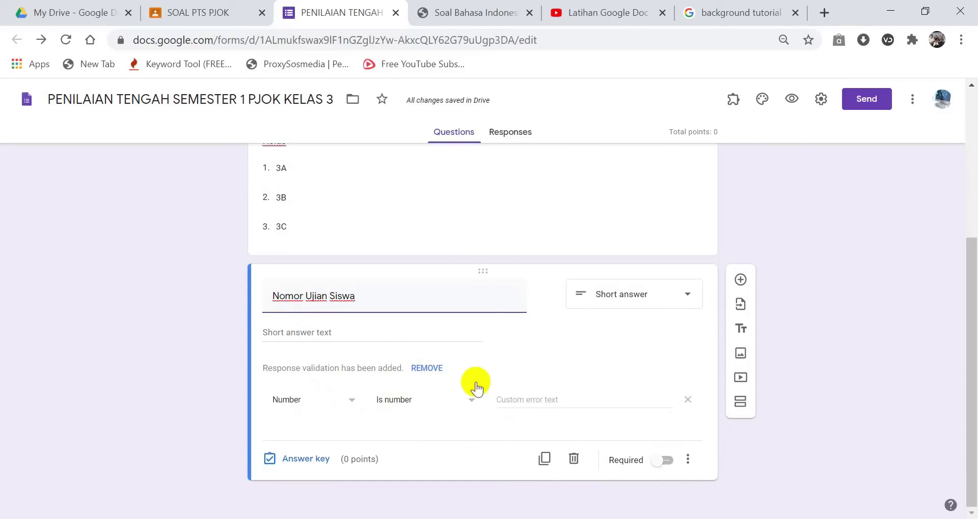
{"action": "left_click", "coordinate": [663, 459]}
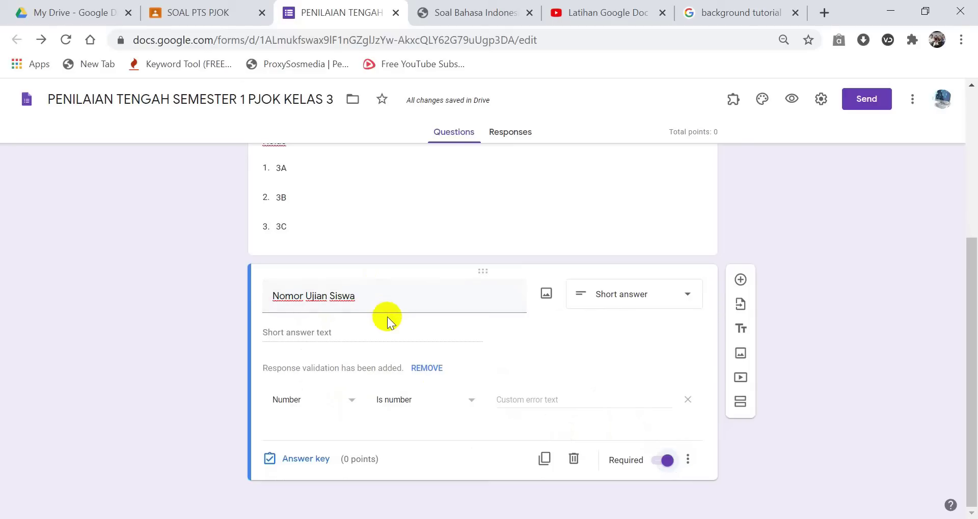
{"action": "scroll", "coordinate": [387, 317], "scroll_direction": "up", "scroll_amount": 4}
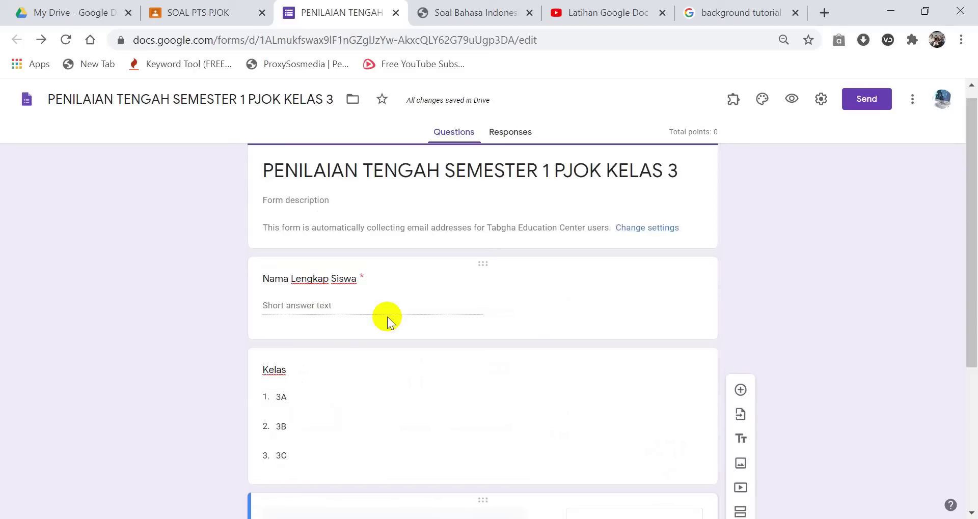
{"action": "scroll", "coordinate": [388, 316], "scroll_direction": "down", "scroll_amount": 2}
{"action": "scroll", "coordinate": [587, 323], "scroll_direction": "down", "scroll_amount": 1}
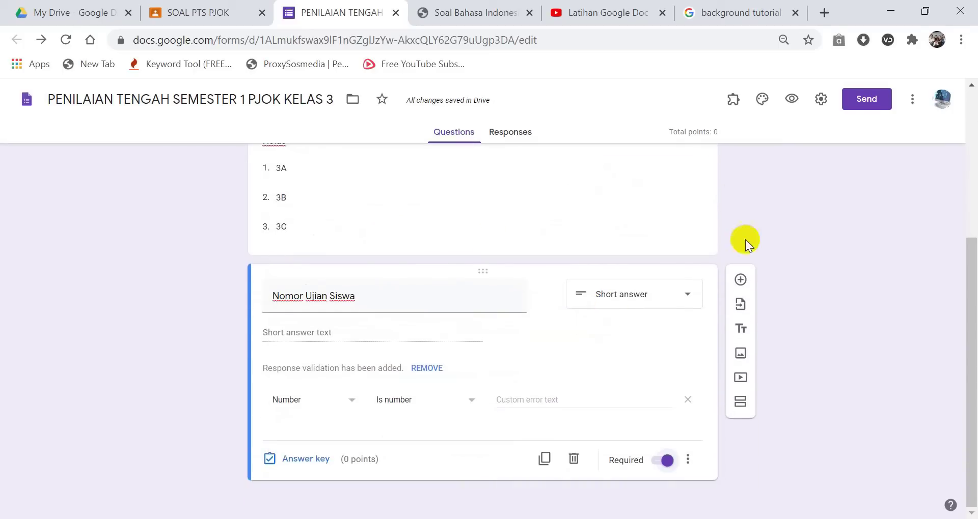
Step: Add a new section after the student details questions and title it "DOKUMENTASI PTS"
{"action": "left_click", "coordinate": [741, 402]}
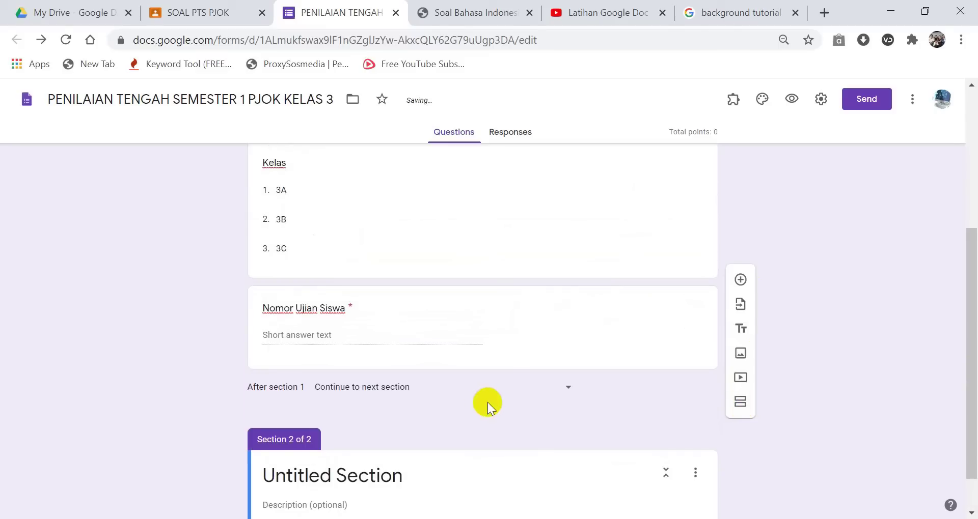
{"action": "left_click", "coordinate": [278, 424]}
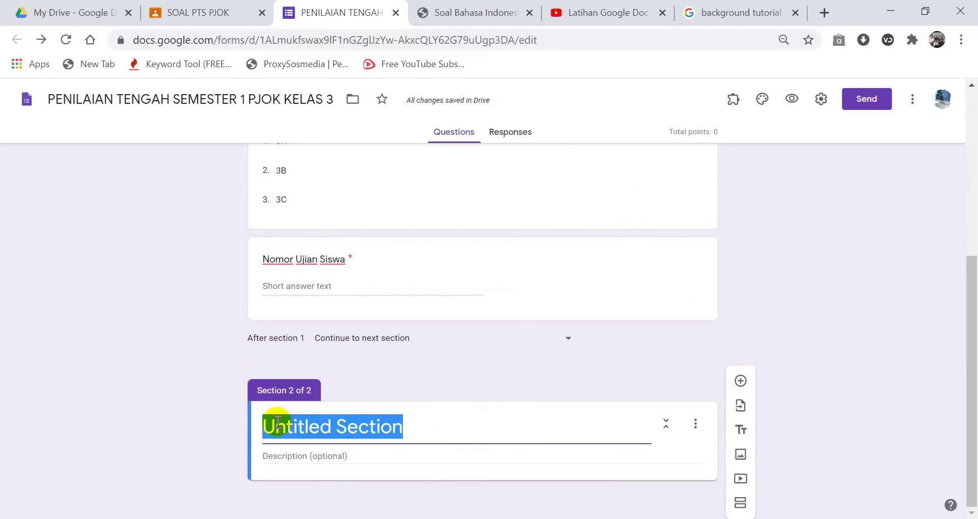
{"action": "type", "text": "Do"}
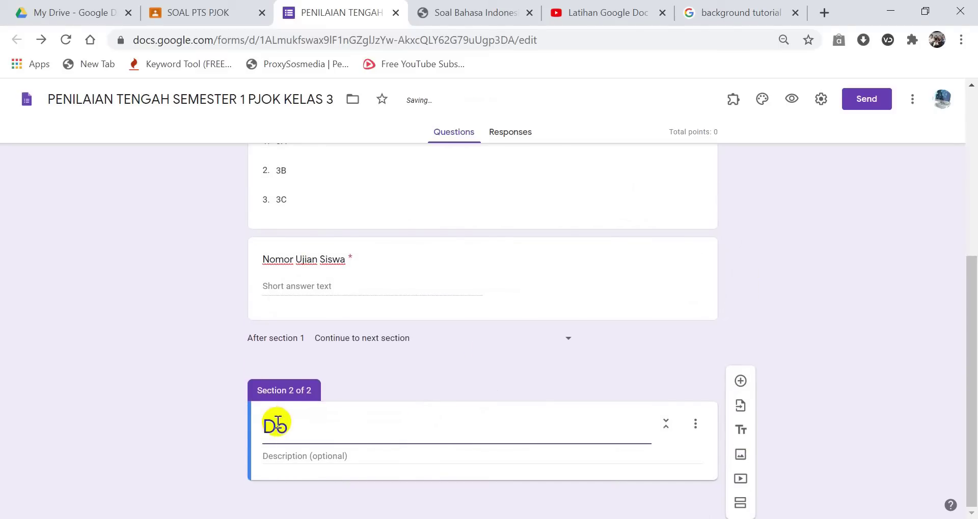
{"action": "type", "text": "MUNE"}
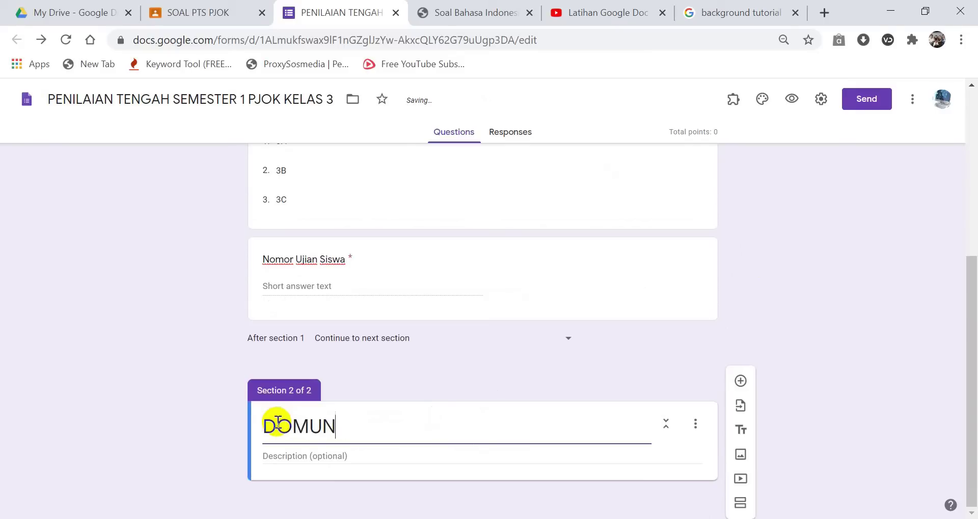
{"action": "key", "text": "BackSpace"}
{"action": "key", "text": "BackSpace"}
{"action": "type", "text": "KUMENTASI PTS"}
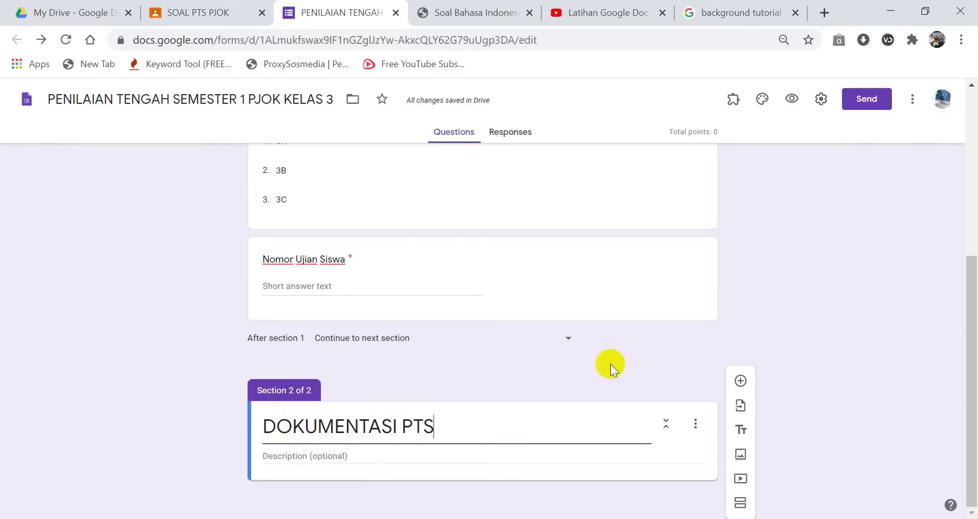
Step: Add a file upload question titled "Silakan Upload Poto Siswa pada saat Ujian" to the DOKUMENTASI PTS section, allowing respondents to upload to Drive
{"action": "left_click", "coordinate": [740, 382]}
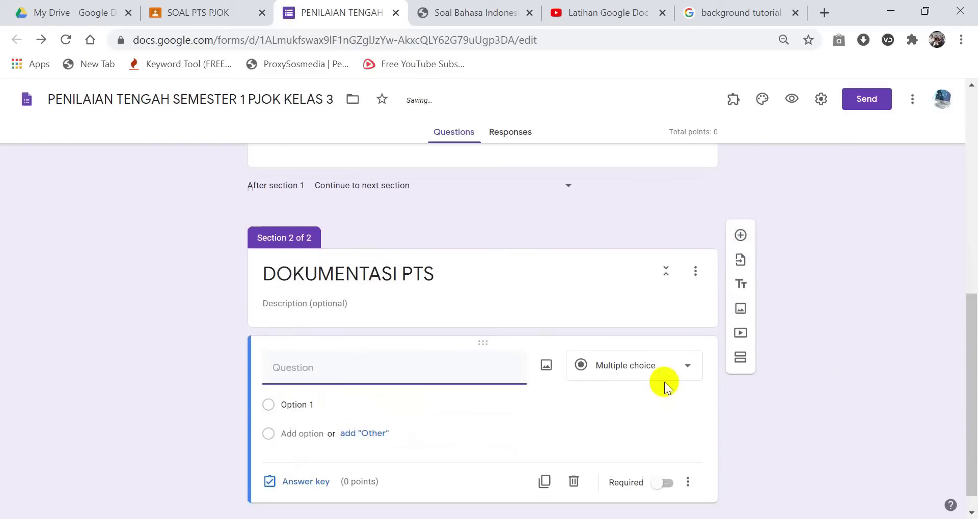
{"action": "left_click", "coordinate": [690, 367]}
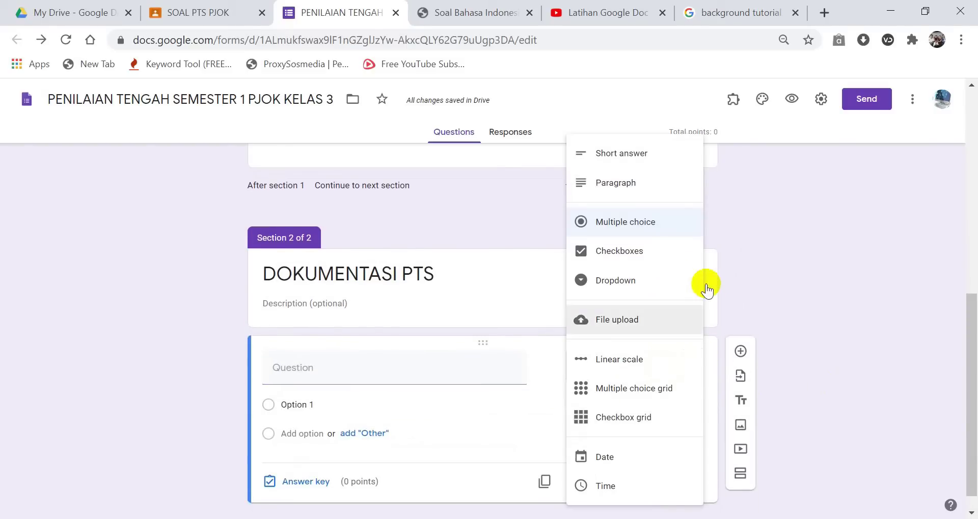
{"action": "left_click", "coordinate": [628, 321]}
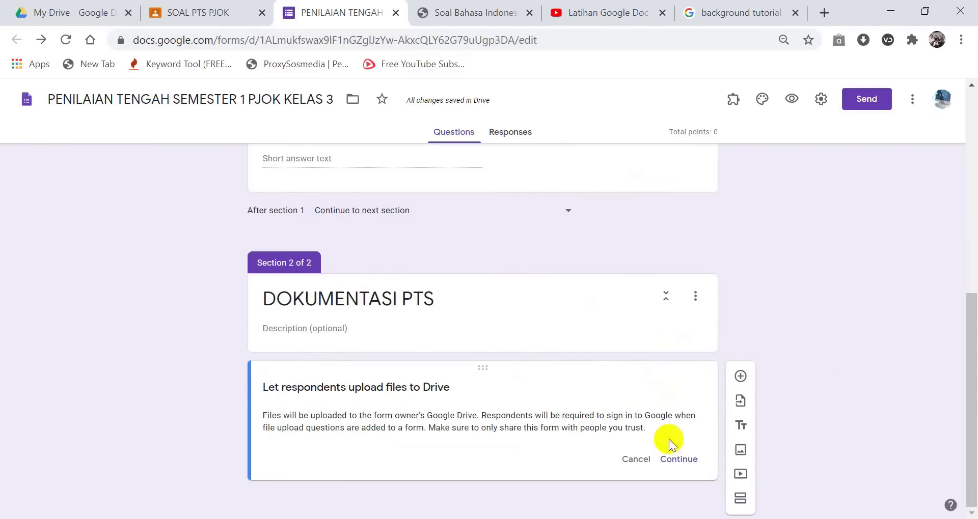
{"action": "left_click", "coordinate": [677, 459]}
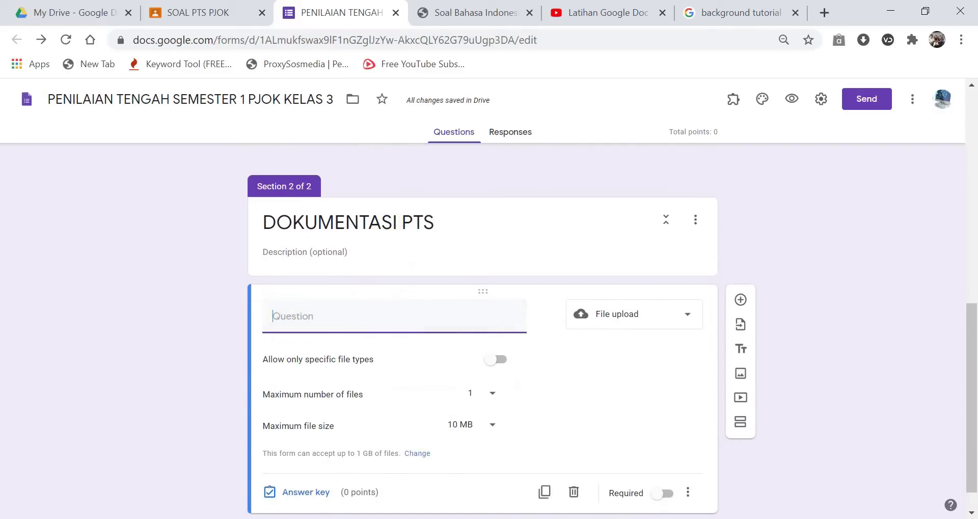
{"action": "left_click", "coordinate": [331, 319]}
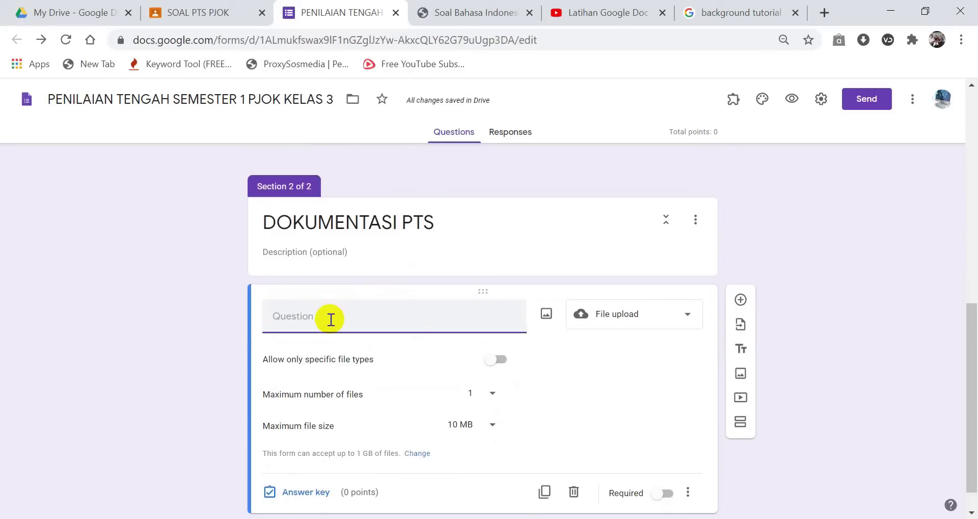
{"action": "type", "text": "Silakan Upload Poto Siswa pada saat Ujian"}
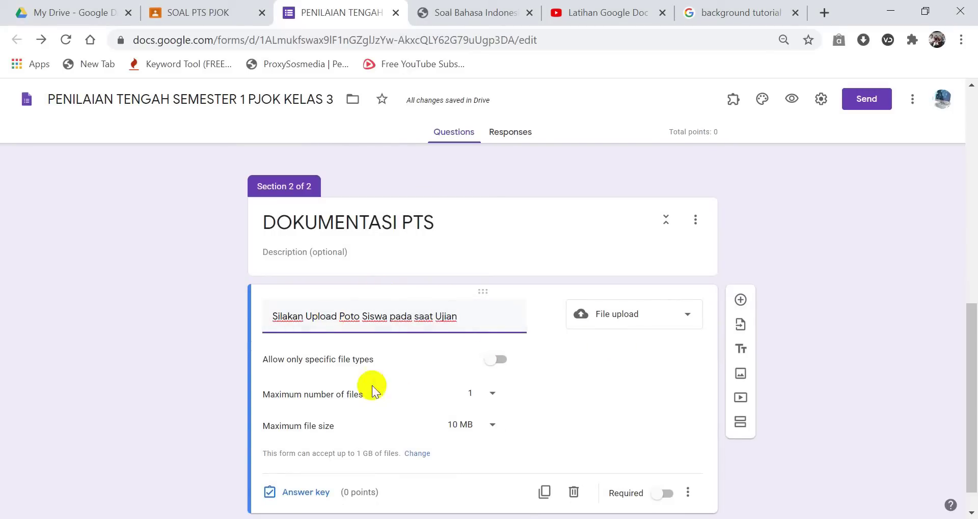
Step: Restrict the photo upload question to Image files only and make it required
{"action": "left_click", "coordinate": [500, 363]}
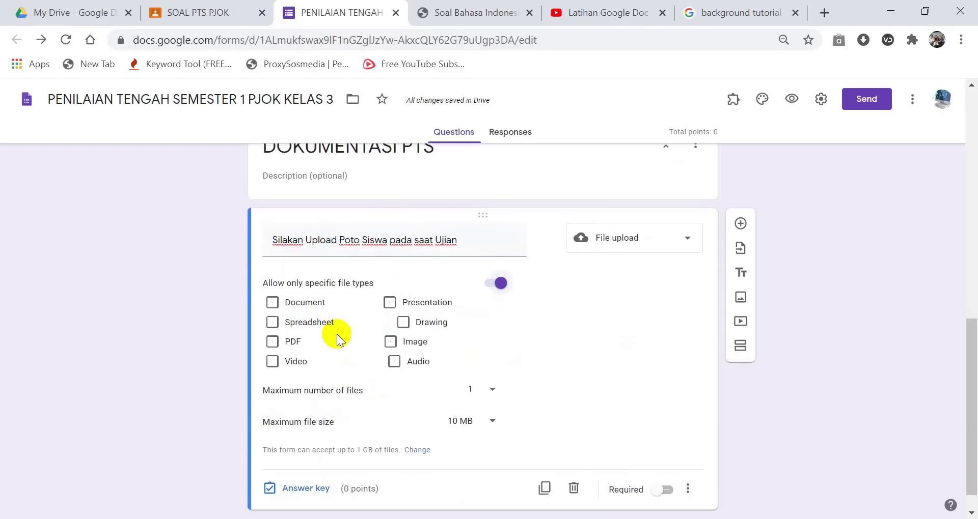
{"action": "left_click", "coordinate": [406, 341]}
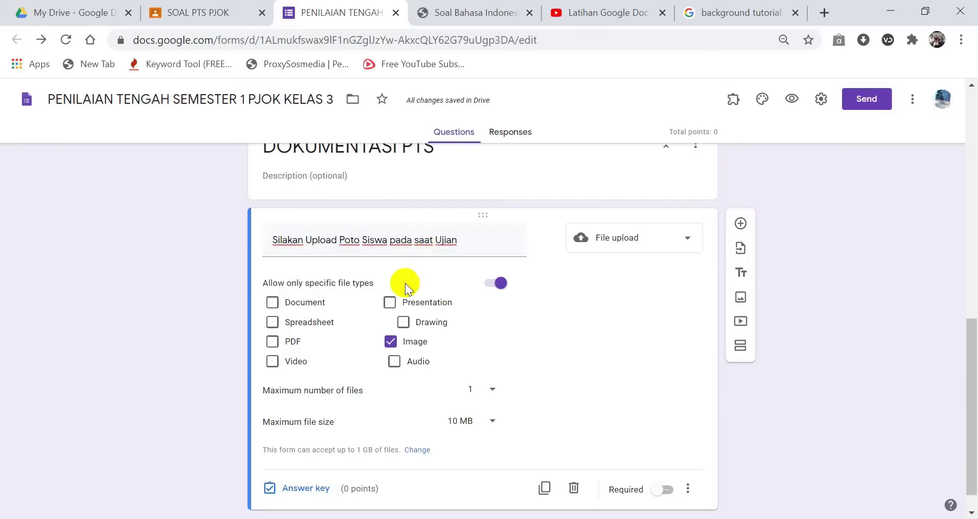
{"action": "scroll", "coordinate": [416, 279], "scroll_direction": "up", "scroll_amount": 5}
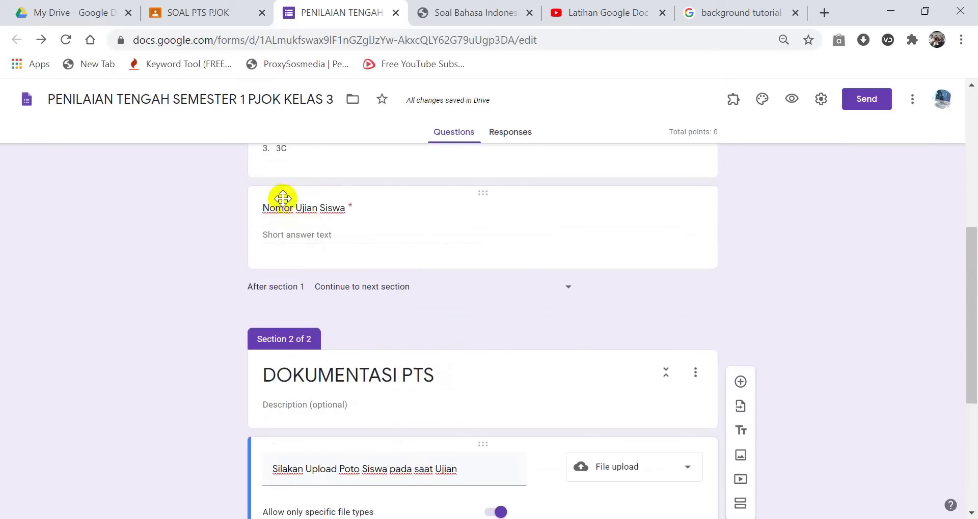
{"action": "scroll", "coordinate": [338, 211], "scroll_direction": "down", "scroll_amount": 3}
{"action": "scroll", "coordinate": [341, 260], "scroll_direction": "down", "scroll_amount": 2}
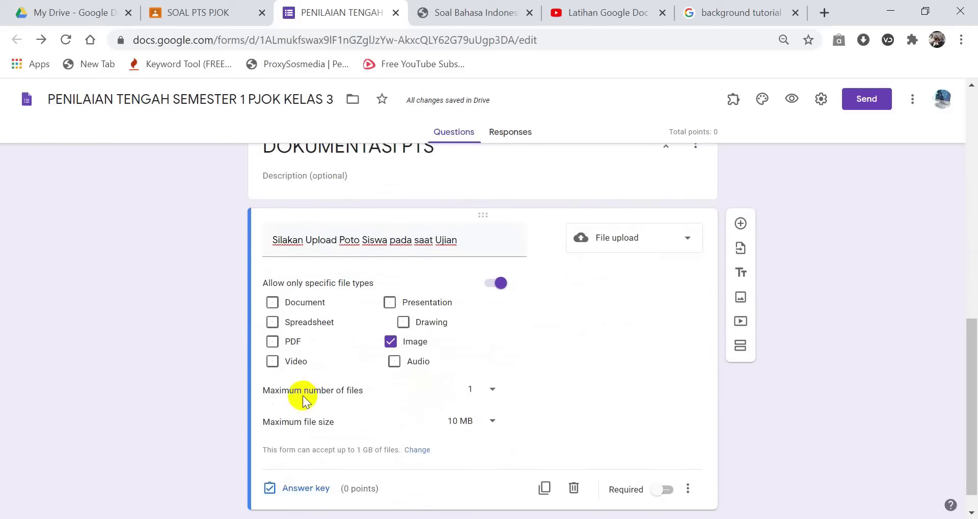
{"action": "scroll", "coordinate": [465, 397], "scroll_direction": "down", "scroll_amount": 1}
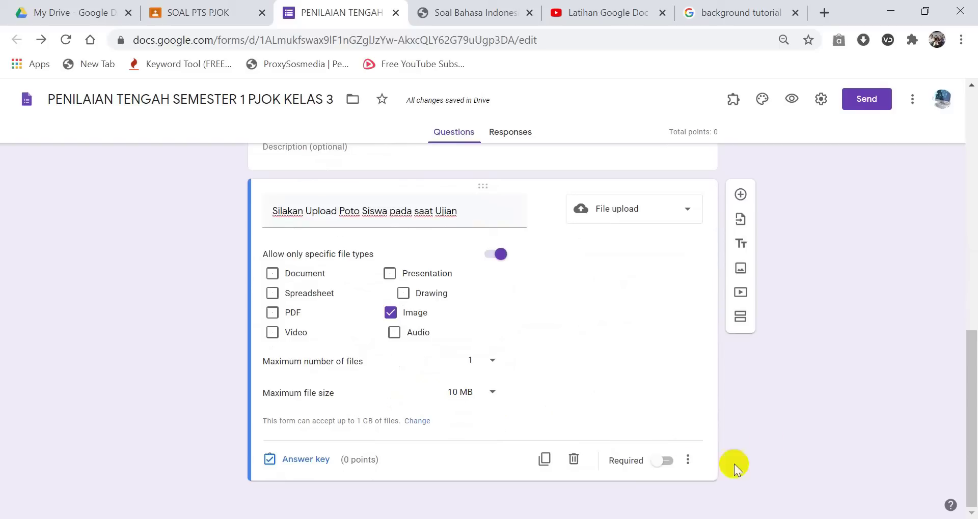
{"action": "left_click", "coordinate": [666, 461]}
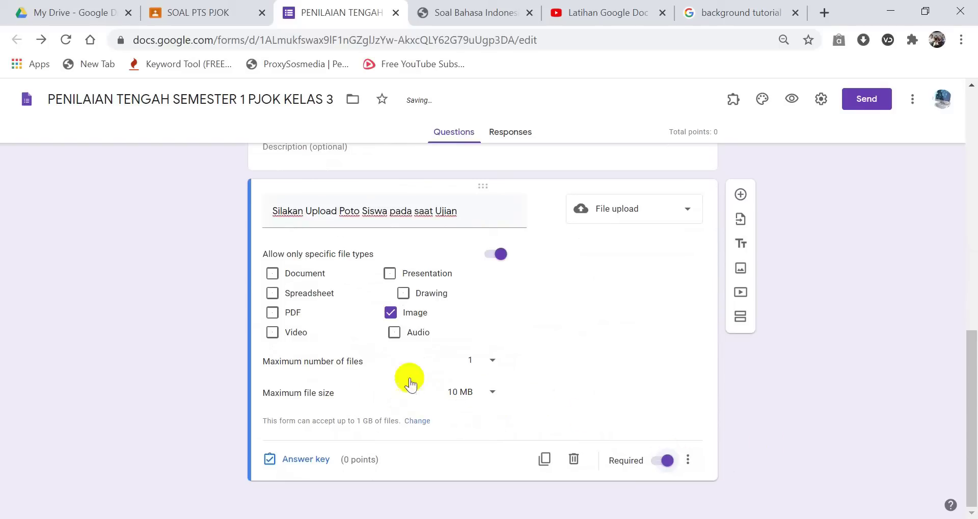
Step: Set the maximum file size of the photo upload question to 1 GB
{"action": "left_click", "coordinate": [492, 393]}
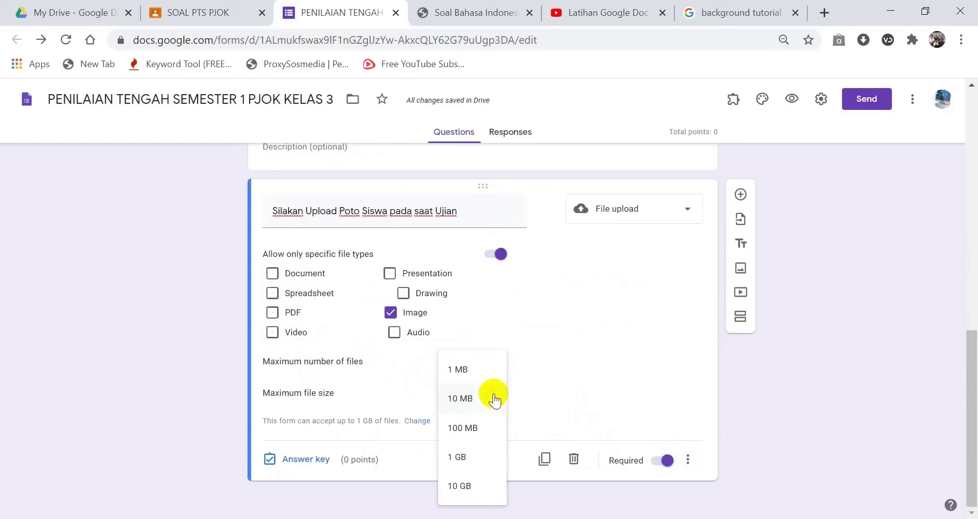
{"action": "left_click", "coordinate": [473, 465]}
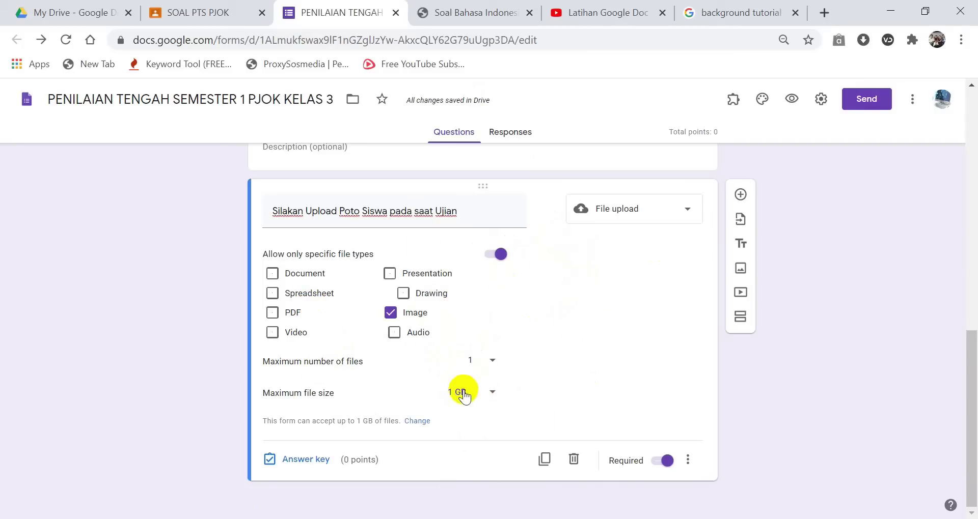
{"action": "left_click", "coordinate": [492, 397]}
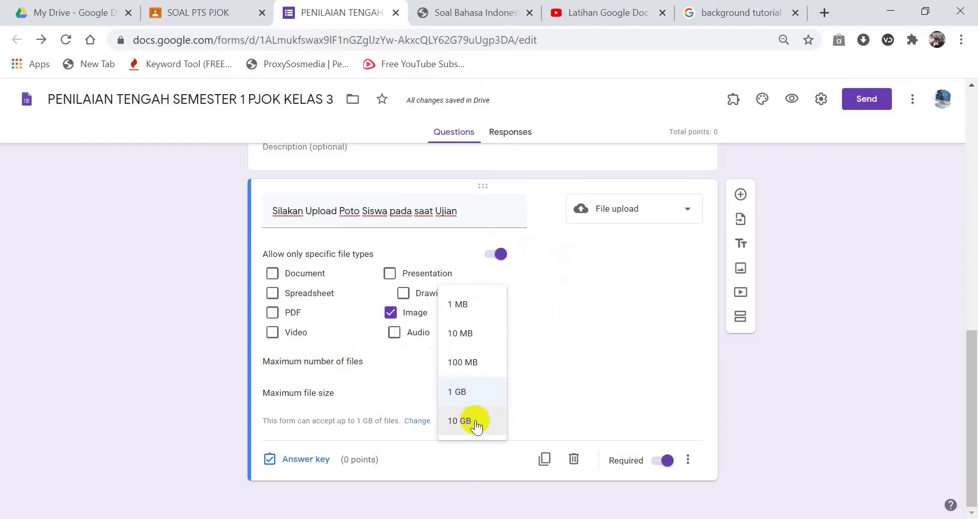
{"action": "left_click", "coordinate": [610, 386]}
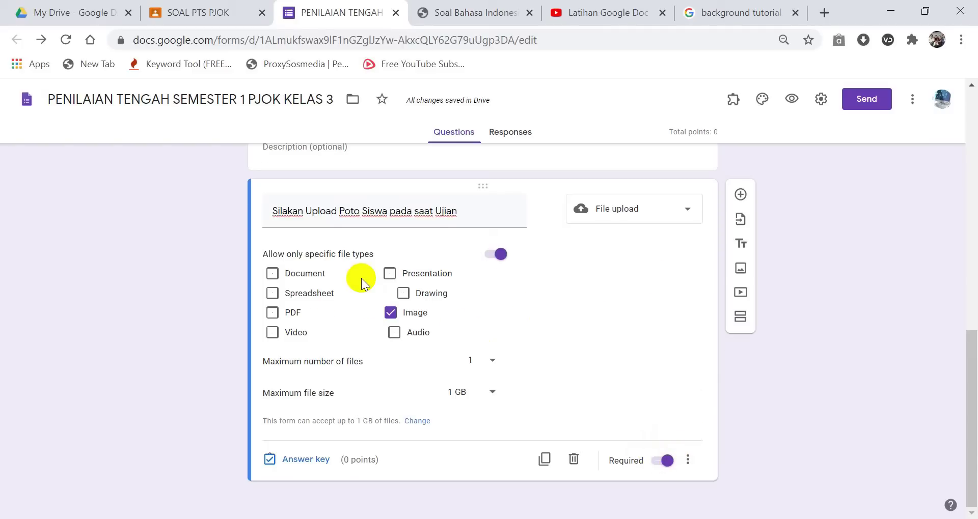
Step: Add a third section titled "SOAL PILIHAN BERGANDA (K.D 3.2)" with the description "Pilihlah jawaban yang paling tepat !"
{"action": "scroll", "coordinate": [361, 278], "scroll_direction": "up", "scroll_amount": 12}
{"action": "scroll", "coordinate": [365, 280], "scroll_direction": "down", "scroll_amount": 12}
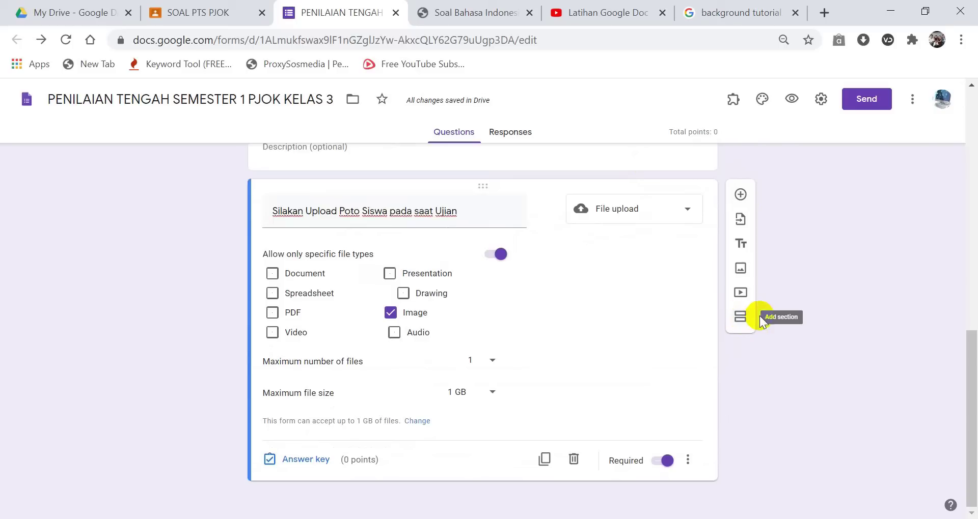
{"action": "left_click", "coordinate": [741, 320]}
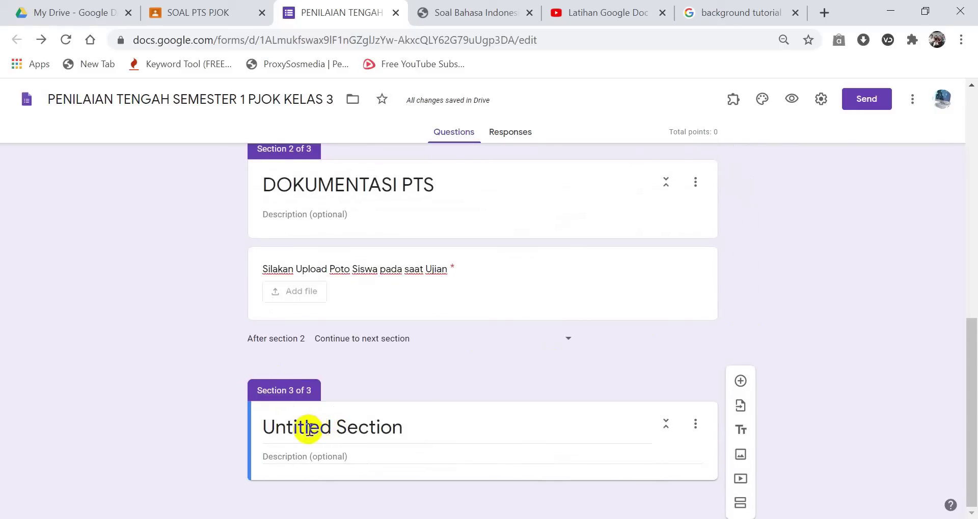
{"action": "left_click", "coordinate": [294, 428]}
{"action": "type", "text": "SOAL PILIHAN BERGANDA"}
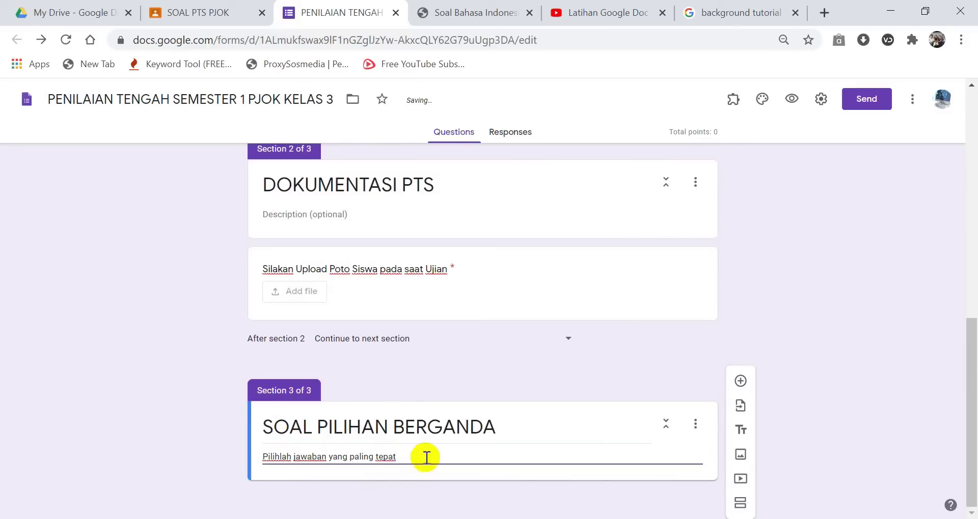
{"action": "type", "text": "!"}
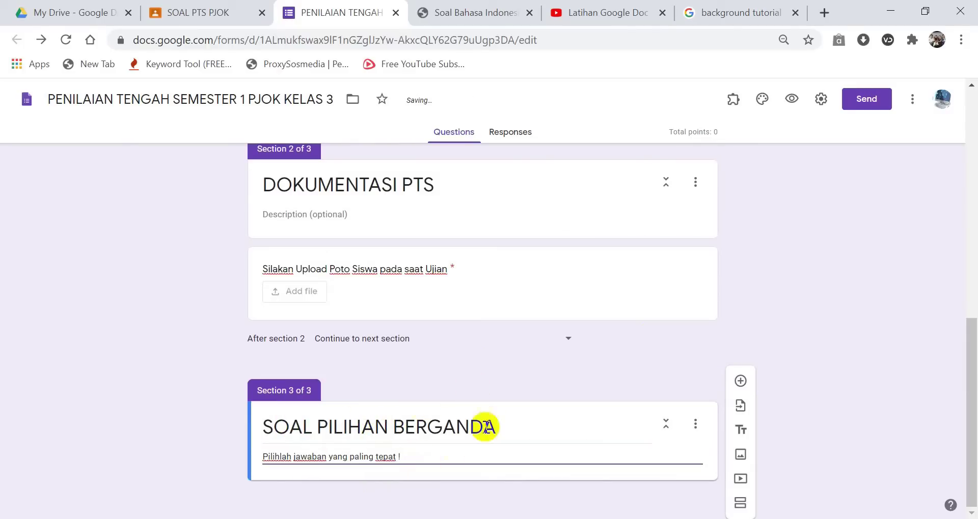
{"action": "triple_click", "coordinate": [508, 428]}
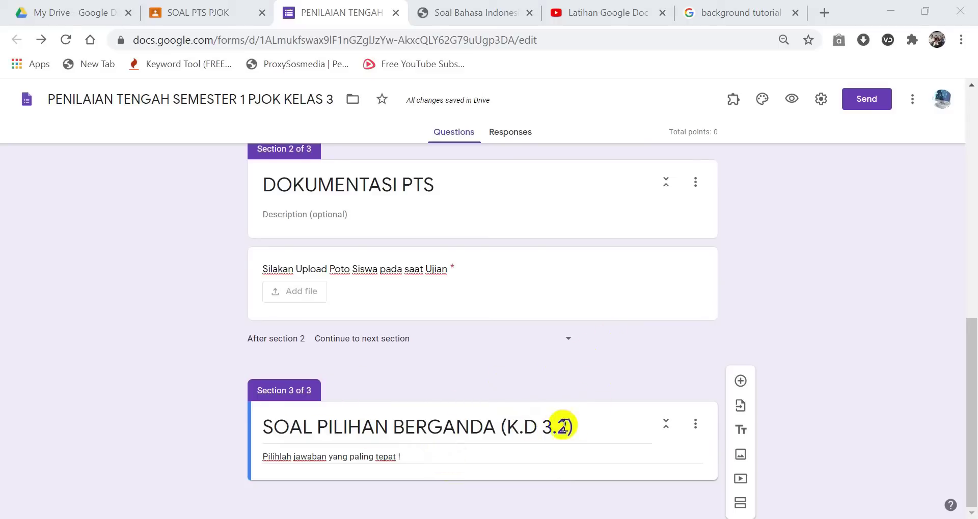
Step: Remove the "(K.D 3.2)" suffix from the title of the SOAL PILIHAN BERGANDA section
{"action": "left_click_drag", "start_coordinate": [577, 424], "coordinate": [503, 423]}
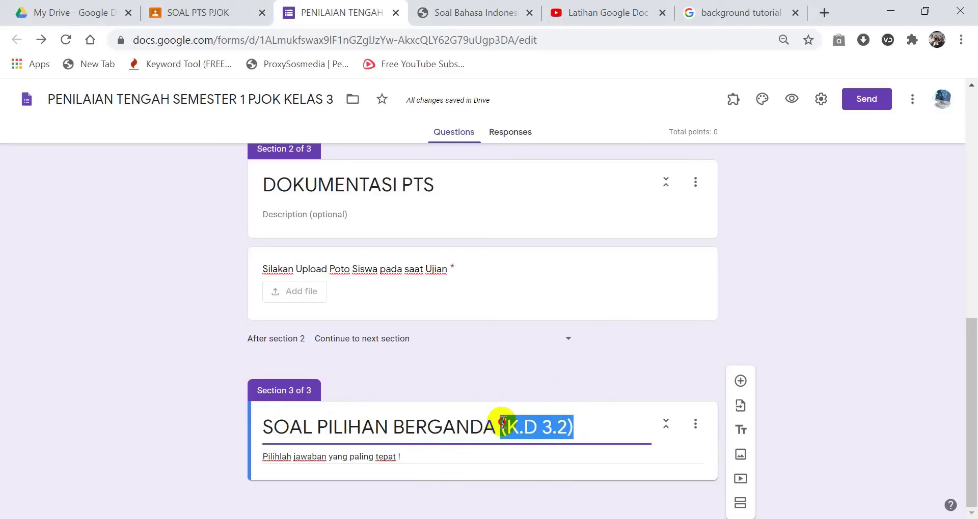
{"action": "key", "text": "BackSpace"}
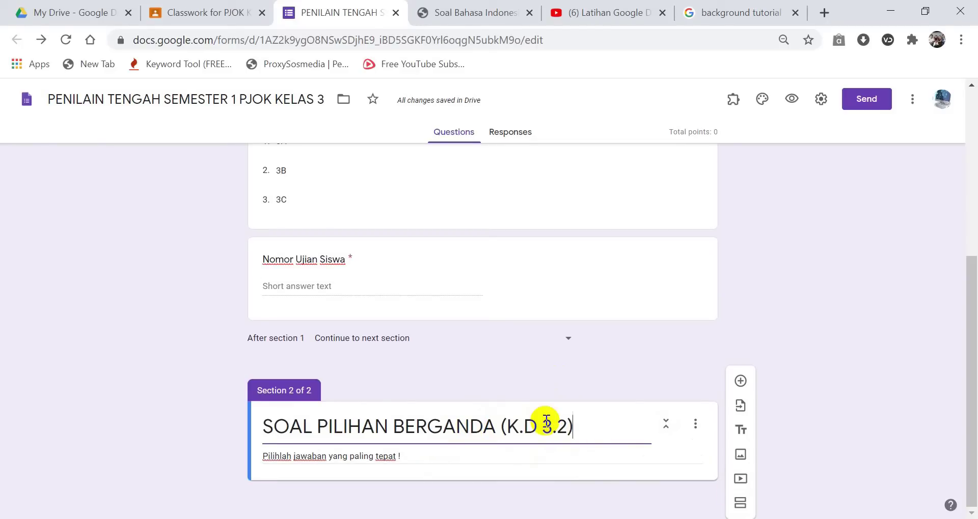
Step: Add a multiple-choice question "Gerak Lokomotor merupakan..." with the four answer options of question 1 in the Word document
{"action": "left_click", "coordinate": [740, 383]}
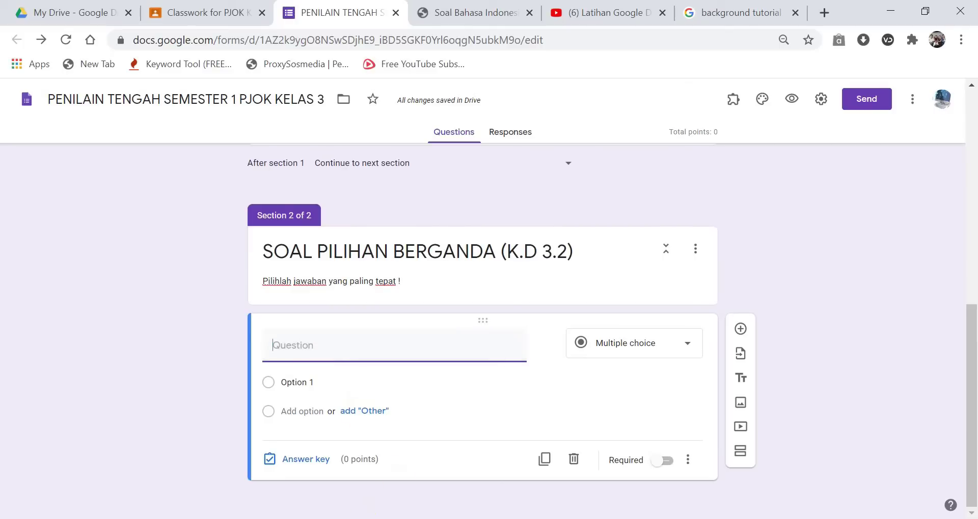
{"action": "key", "text": "alt+Tab"}
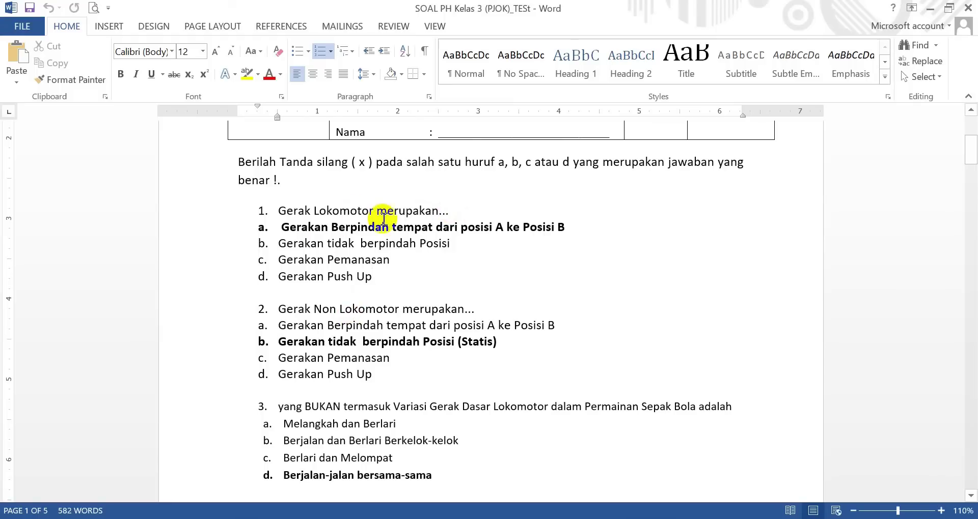
{"action": "left_click_drag", "start_coordinate": [453, 210], "coordinate": [262, 214]}
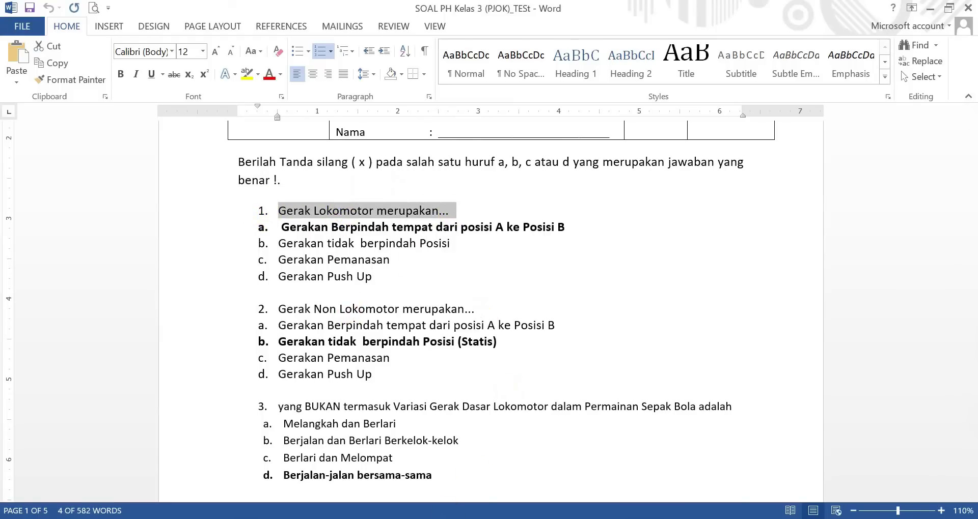
{"action": "key", "text": "alt+Tab"}
{"action": "left_click", "coordinate": [357, 349]}
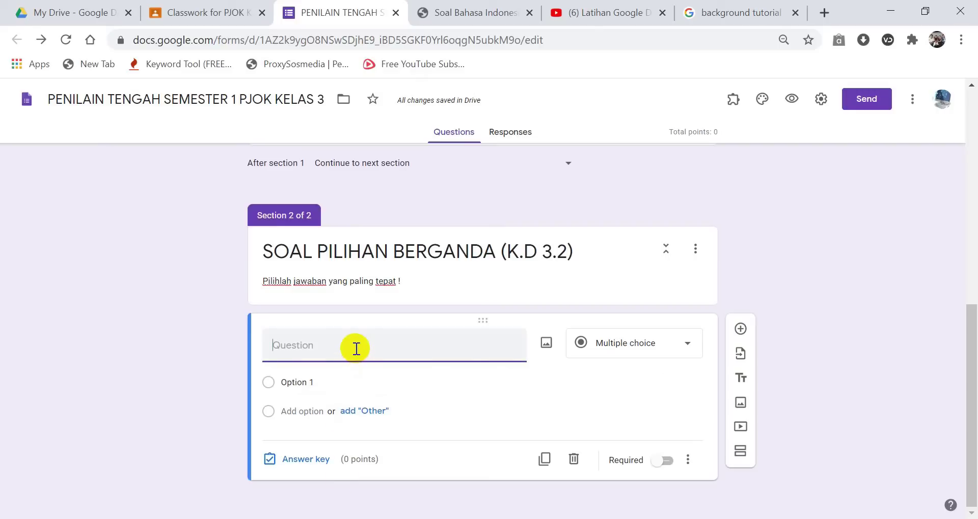
{"action": "type", "text": "Gerak Lokomotor merupakan... Gerakan Berpindah tempat dari posisi A ke Posisi B b.\tGerakan tidak  berpindah Posisi c.\tGerakan Pemanasan d.\tGerakan Push Up"}
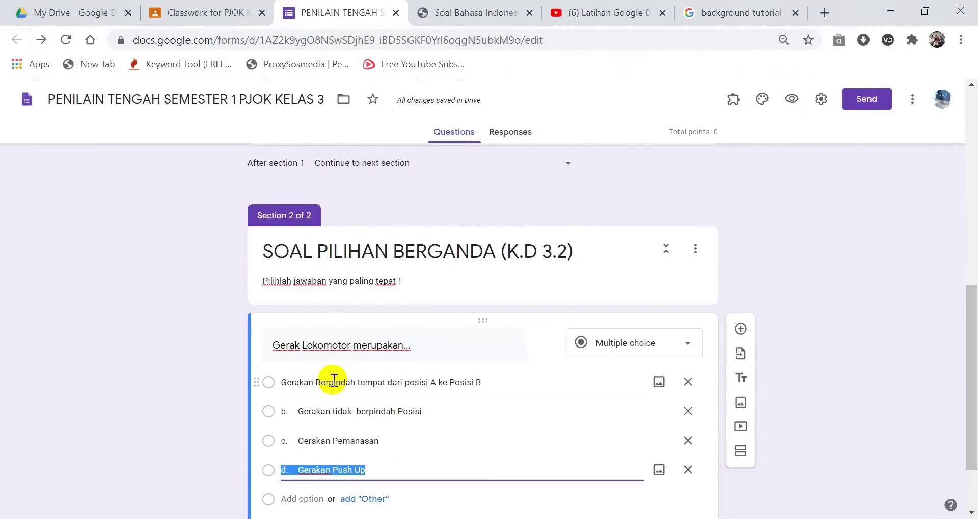
Step: Remove the "b.", "c." and "d." prefixes from the last three answer options of the Gerak Lokomotor question
{"action": "left_click", "coordinate": [278, 410]}
{"action": "left_click", "coordinate": [300, 411]}
{"action": "key", "text": "BackSpace"}
{"action": "key", "text": "BackSpace"}
{"action": "left_click", "coordinate": [303, 441]}
{"action": "left_click", "coordinate": [300, 440]}
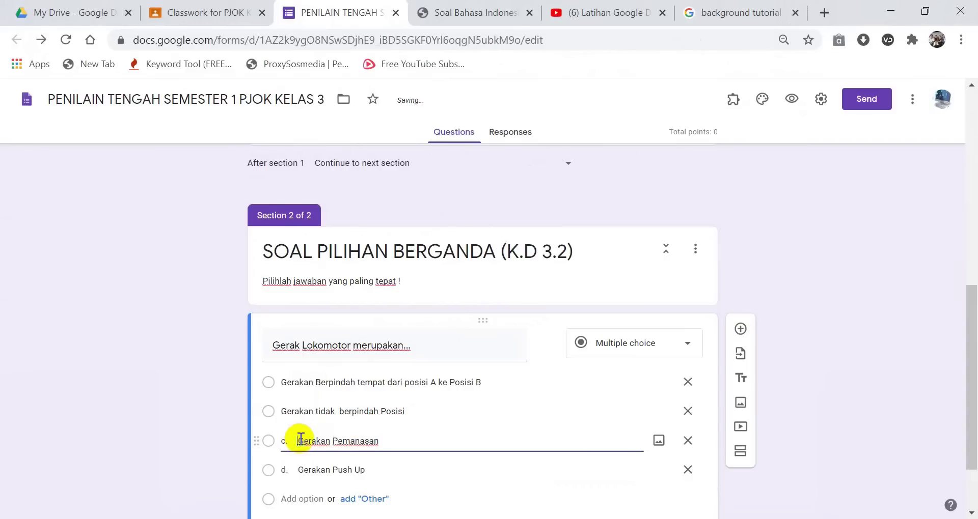
{"action": "left_click", "coordinate": [300, 469]}
{"action": "left_click", "coordinate": [303, 470]}
{"action": "key", "text": "BackSpace"}
{"action": "key", "text": "BackSpace"}
{"action": "scroll", "coordinate": [436, 367], "scroll_direction": "down", "scroll_amount": 1}
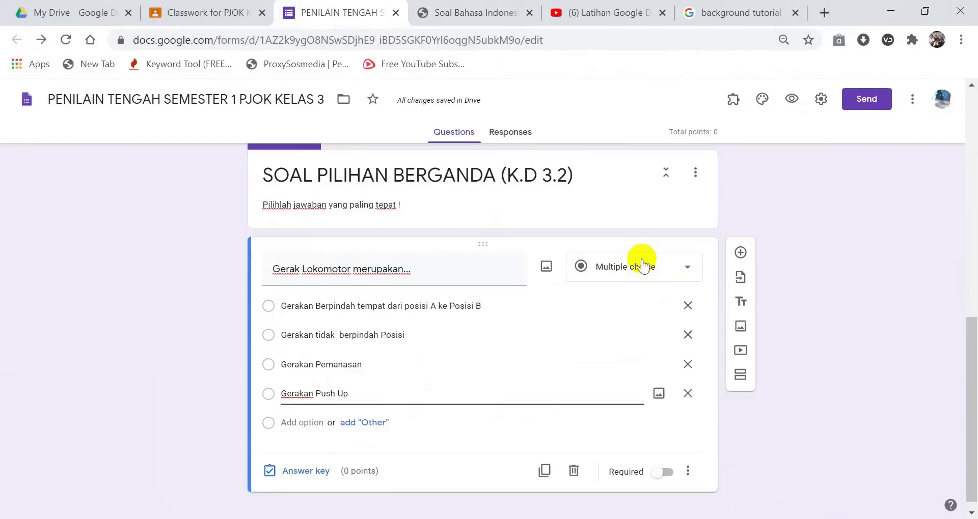
Step: Give the question 1 point and mark "Gerakan Berpindah tempat dari posisi A ke Posisi B" as its correct answer
{"action": "scroll", "coordinate": [349, 295], "scroll_direction": "down", "scroll_amount": 1}
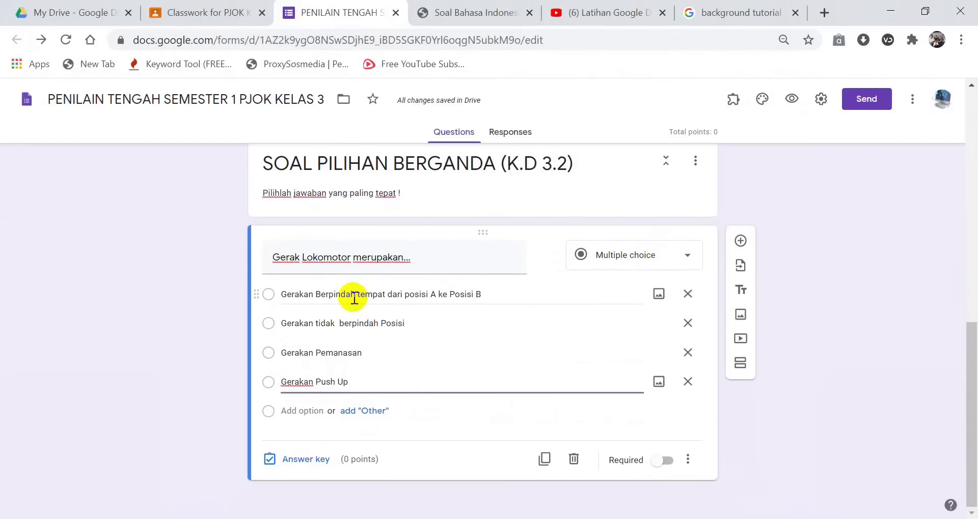
{"action": "left_click", "coordinate": [312, 461]}
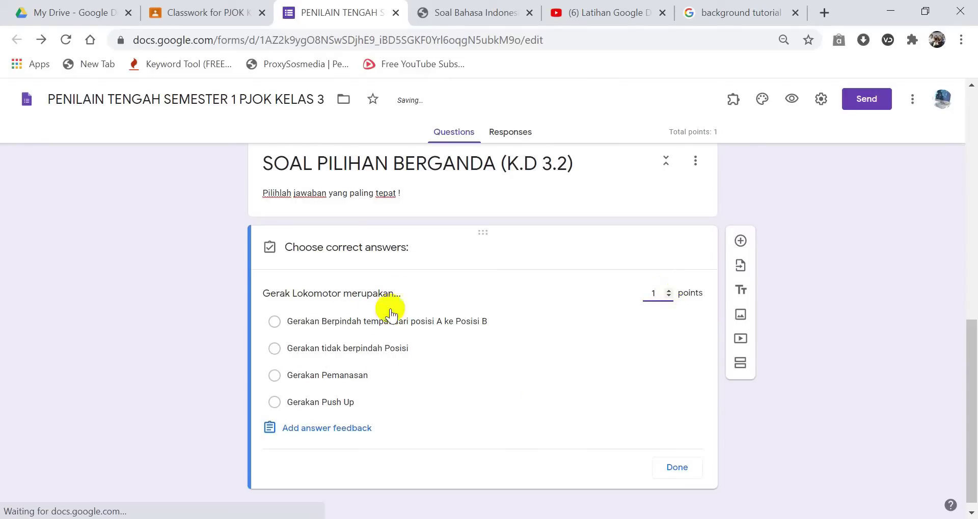
{"action": "left_click", "coordinate": [272, 325]}
Step: Try marking the other three options as additional correct answers and clear them again
{"action": "left_click", "coordinate": [275, 374]}
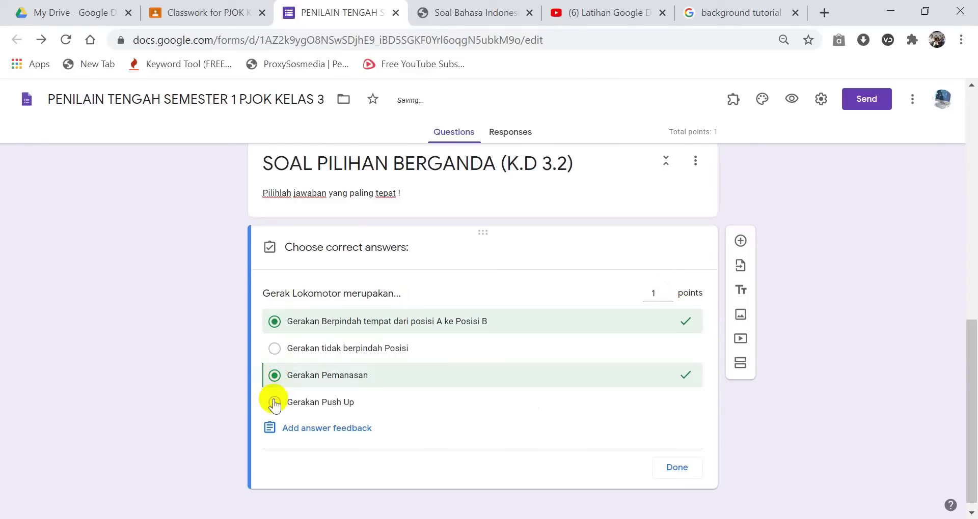
{"action": "left_click", "coordinate": [274, 401]}
{"action": "left_click", "coordinate": [277, 349]}
{"action": "left_click", "coordinate": [276, 373]}
{"action": "left_click", "coordinate": [276, 351]}
{"action": "left_click", "coordinate": [275, 405]}
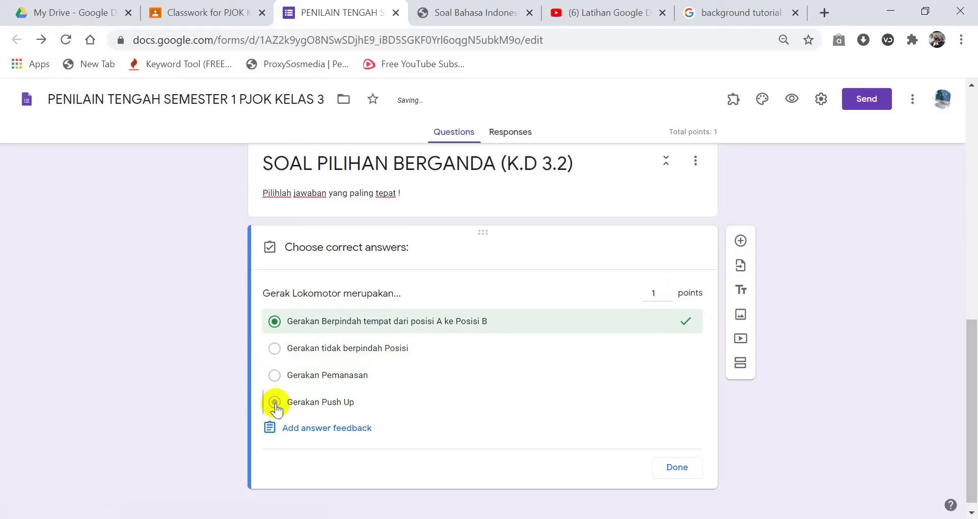
{"action": "left_click", "coordinate": [326, 349]}
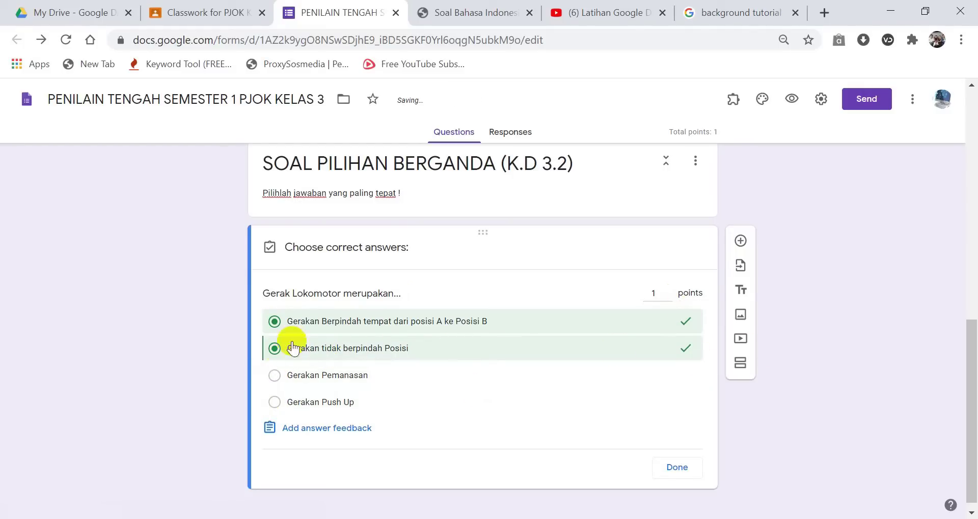
{"action": "left_click", "coordinate": [271, 348]}
Step: Finish the answer key, then make the Gerak Lokomotor question required and shuffle its option order
{"action": "left_click", "coordinate": [675, 479]}
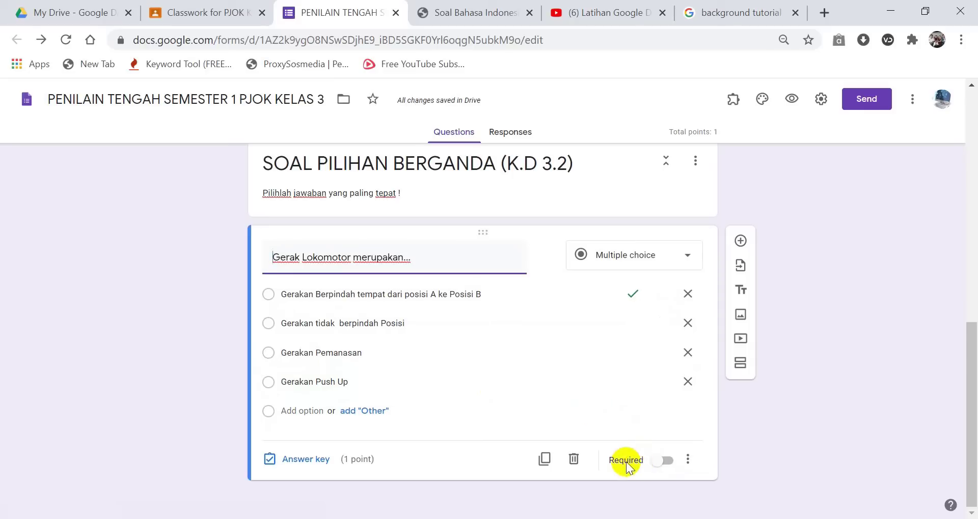
{"action": "left_click", "coordinate": [665, 461]}
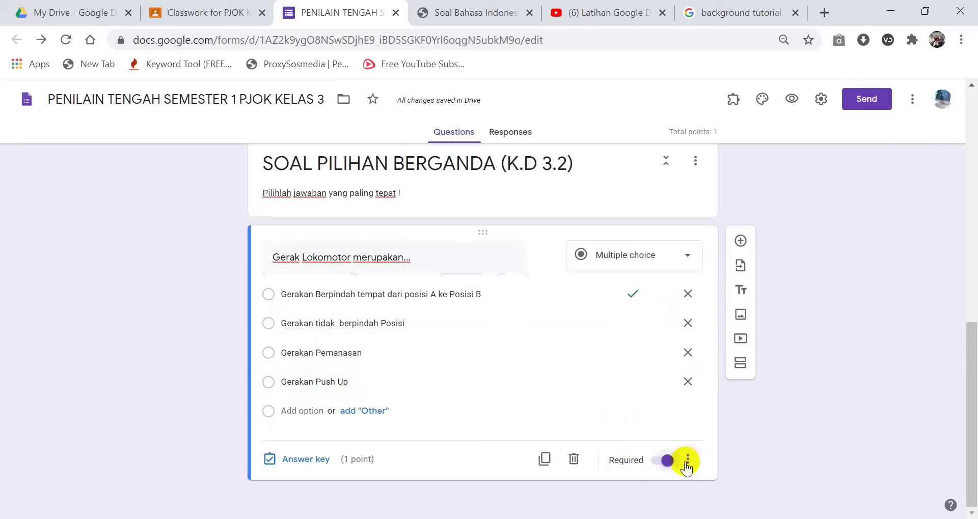
{"action": "left_click", "coordinate": [688, 461]}
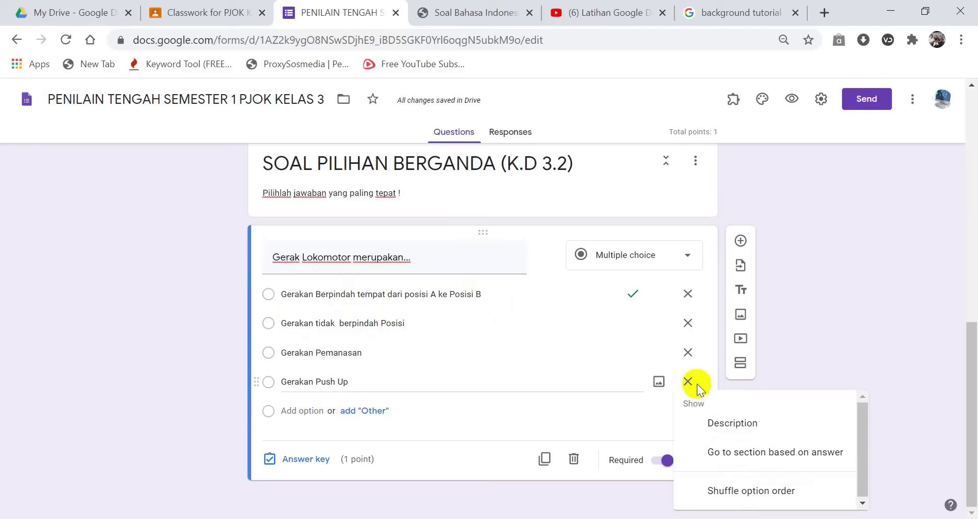
{"action": "left_click", "coordinate": [730, 490]}
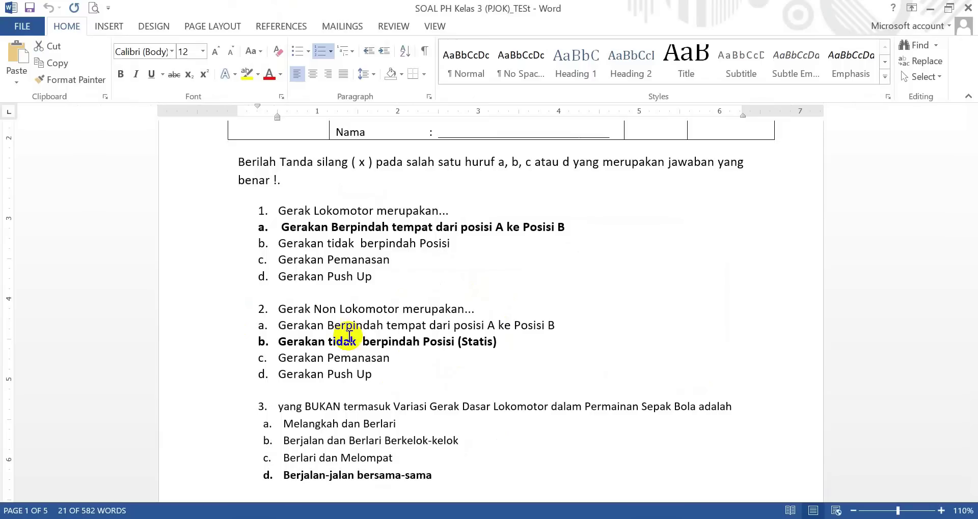
Step: Locate the picture-based question 4 in the Word document and add a blank multiple-choice question below the first one
{"action": "scroll", "coordinate": [356, 331], "scroll_direction": "down", "scroll_amount": 10}
{"action": "scroll", "coordinate": [355, 326], "scroll_direction": "up", "scroll_amount": 2}
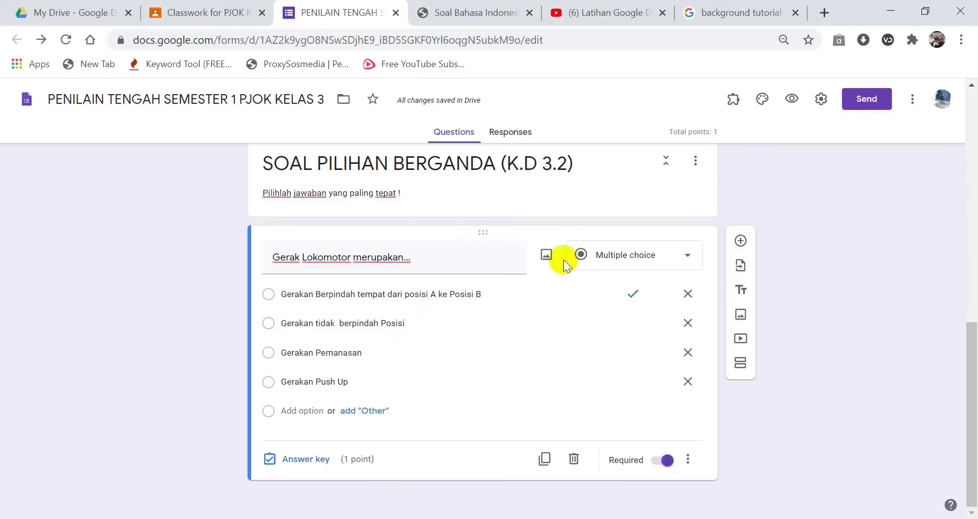
{"action": "left_click", "coordinate": [741, 241]}
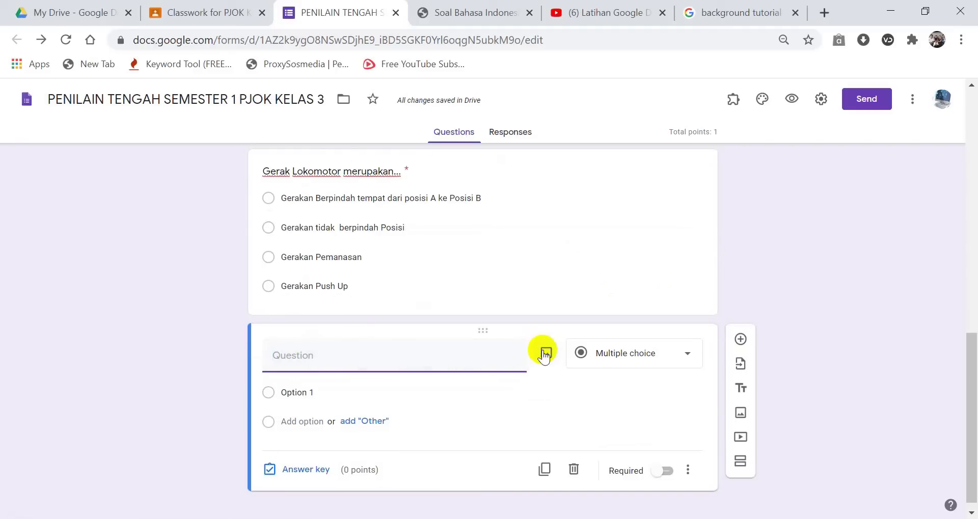
Step: Insert image file 1 from the SOAL PTS folder on the Desktop into the new question
{"action": "left_click", "coordinate": [311, 518]}
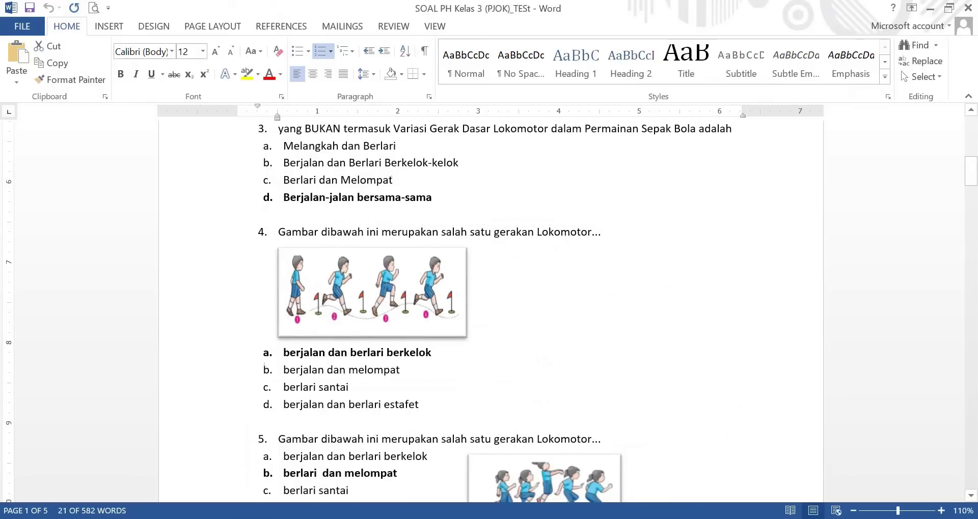
{"action": "left_click", "coordinate": [248, 518]}
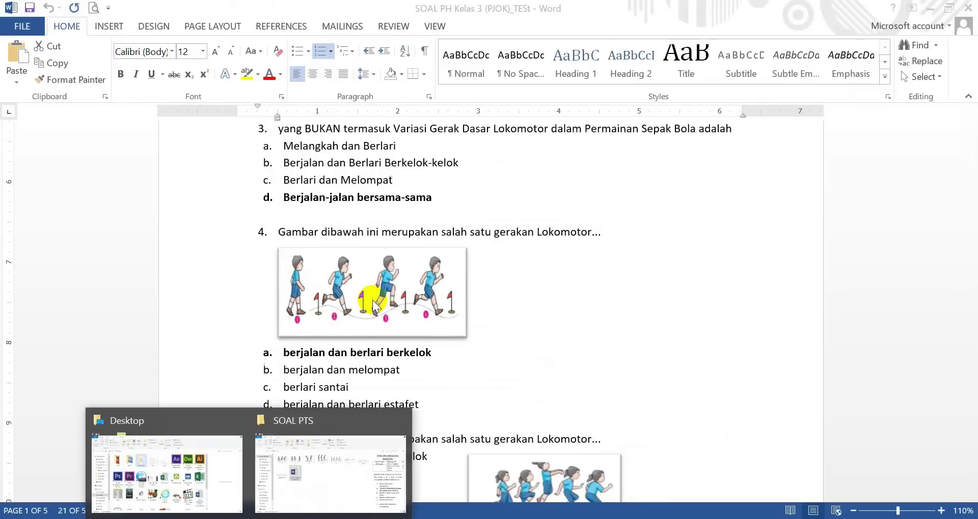
{"action": "left_click", "coordinate": [319, 436]}
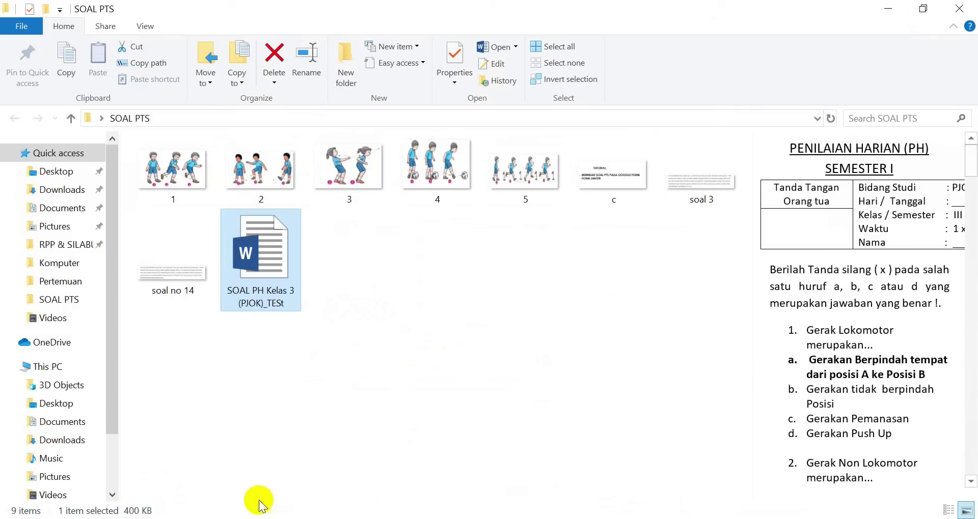
{"action": "mouse_move", "coordinate": [249, 517]}
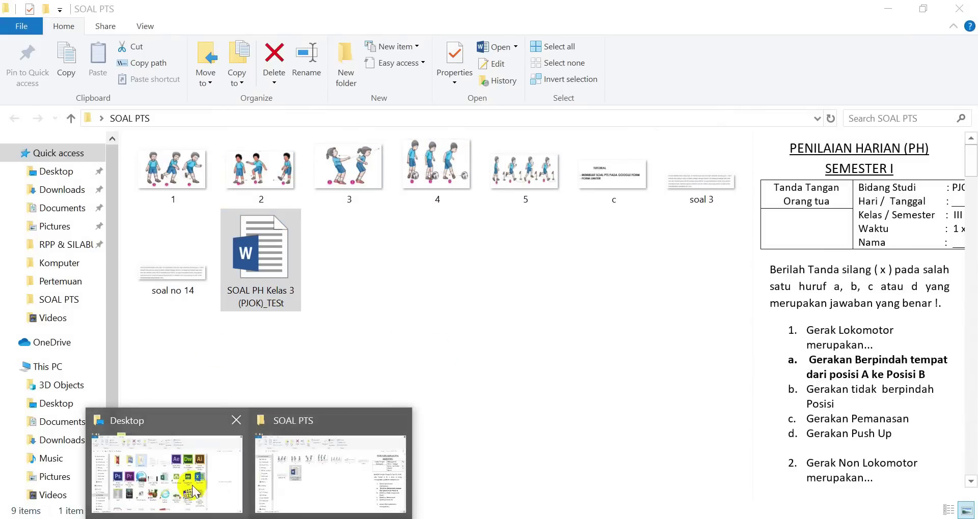
{"action": "left_click", "coordinate": [286, 518]}
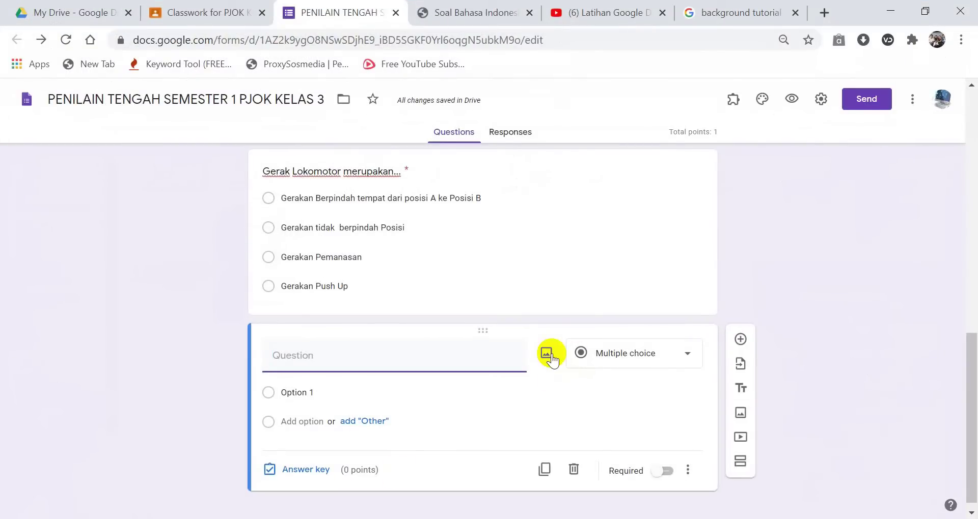
{"action": "left_click", "coordinate": [546, 354]}
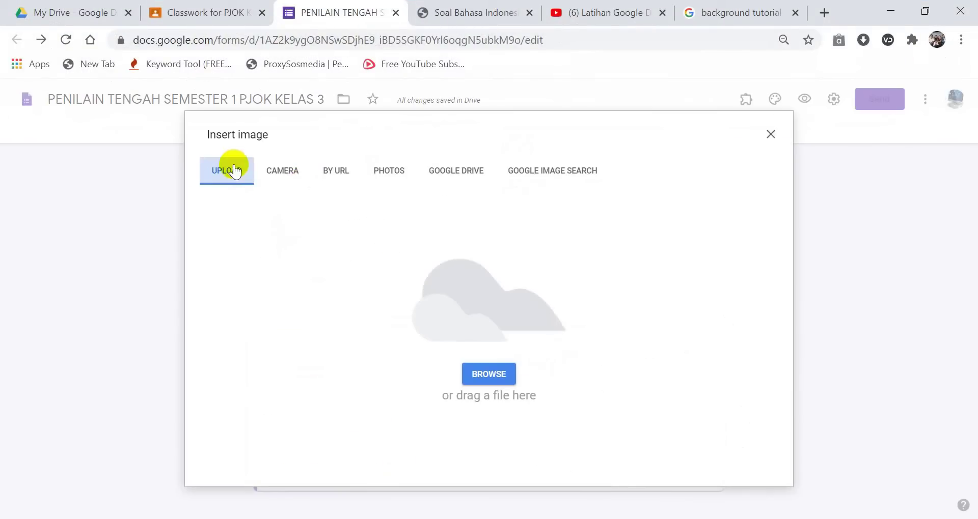
{"action": "left_click", "coordinate": [484, 367]}
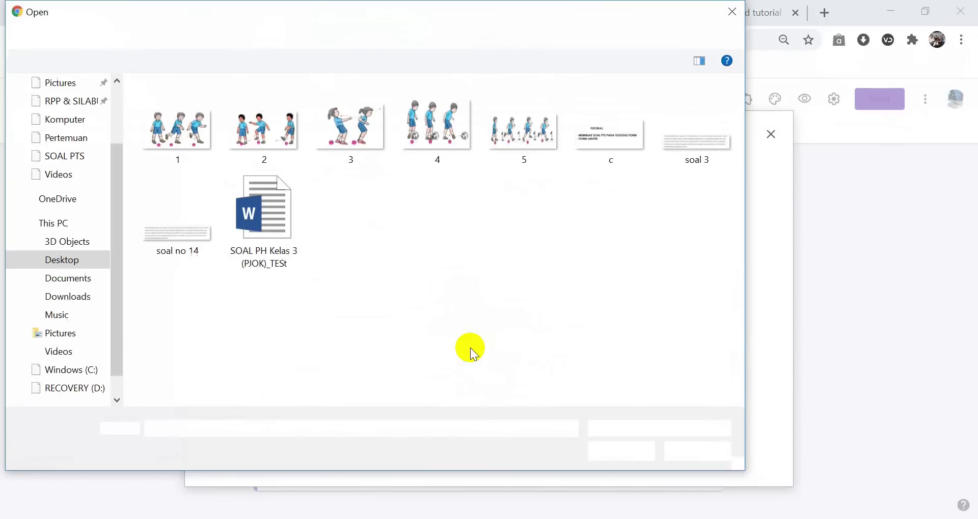
{"action": "left_click", "coordinate": [174, 124]}
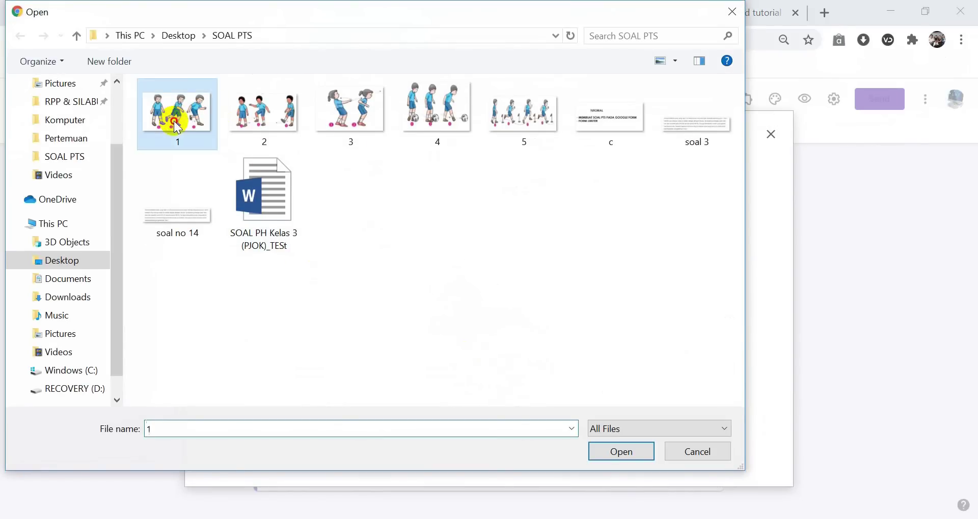
{"action": "left_click", "coordinate": [604, 452]}
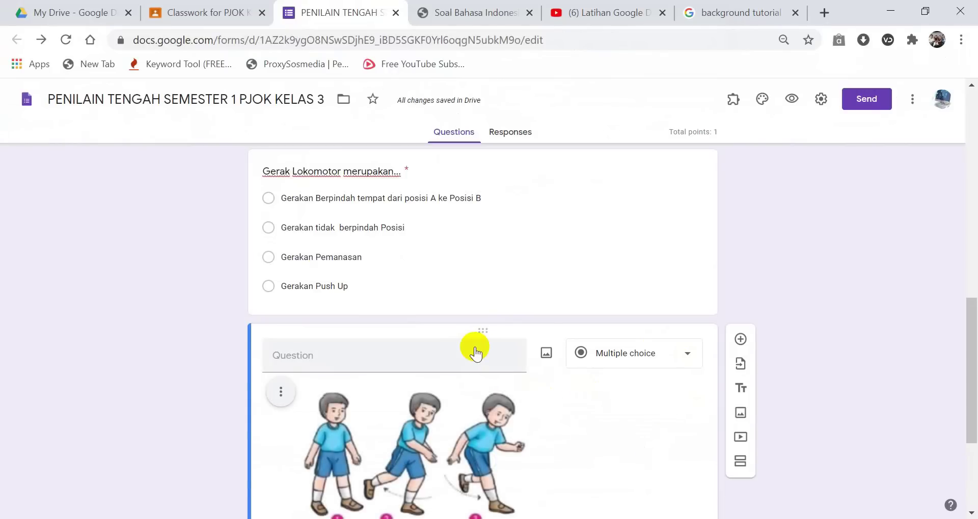
Step: Shrink the inserted picture to about four fifths of its original width
{"action": "scroll", "coordinate": [461, 364], "scroll_direction": "down", "scroll_amount": 4}
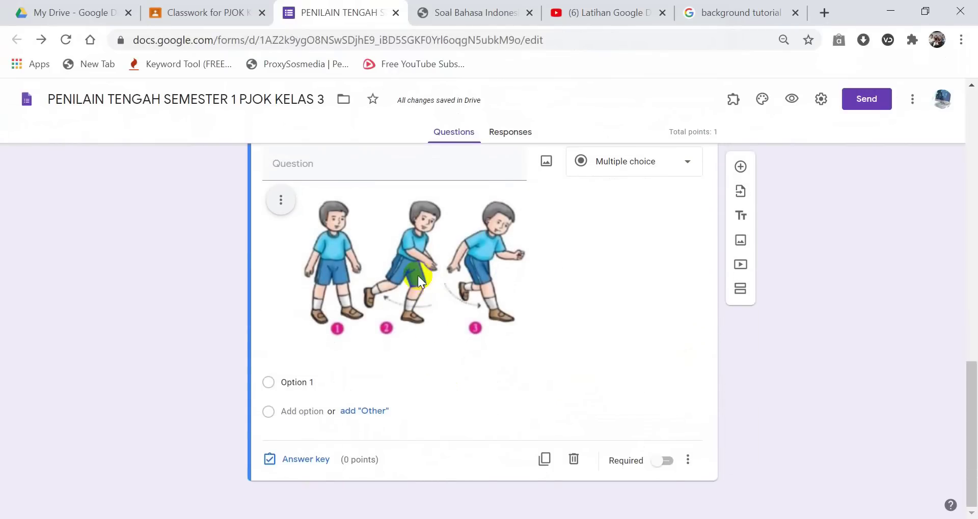
{"action": "scroll", "coordinate": [417, 276], "scroll_direction": "up", "scroll_amount": 2}
{"action": "left_click", "coordinate": [407, 315]}
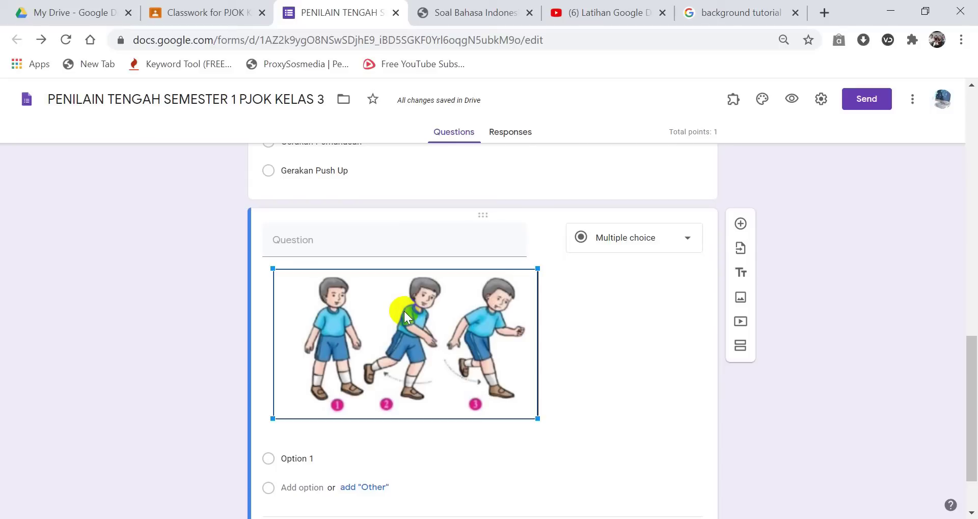
{"action": "left_click_drag", "start_coordinate": [536, 420], "coordinate": [311, 356]}
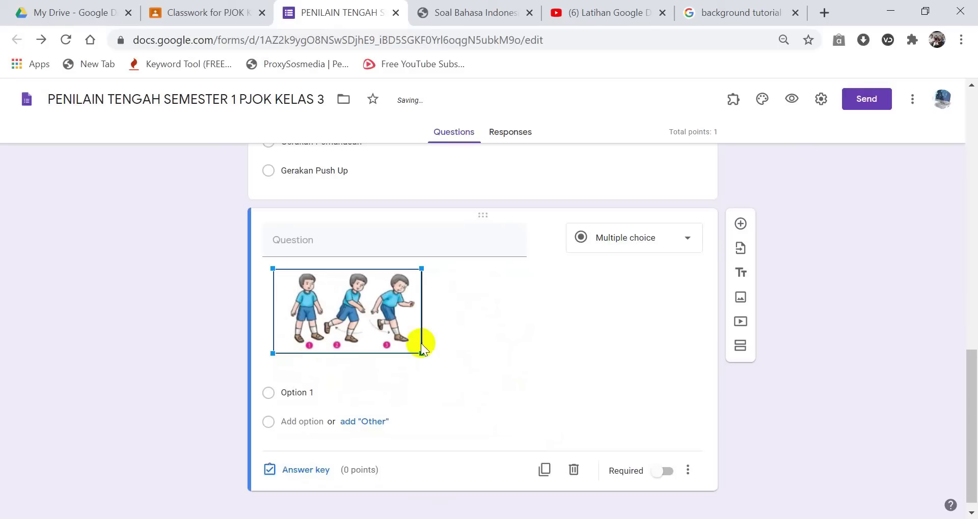
{"action": "left_click_drag", "start_coordinate": [422, 354], "coordinate": [483, 370]}
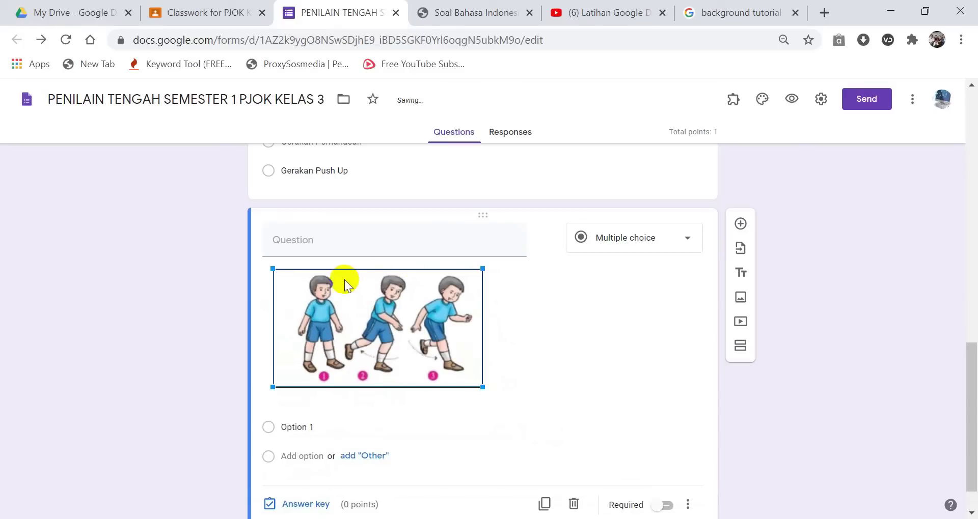
Step: Copy the text of question 4, "Gambar dibawah ini merupakan salah satu gerakan Lokomotor...", from the Word document into the picture question's title
{"action": "left_click", "coordinate": [437, 233]}
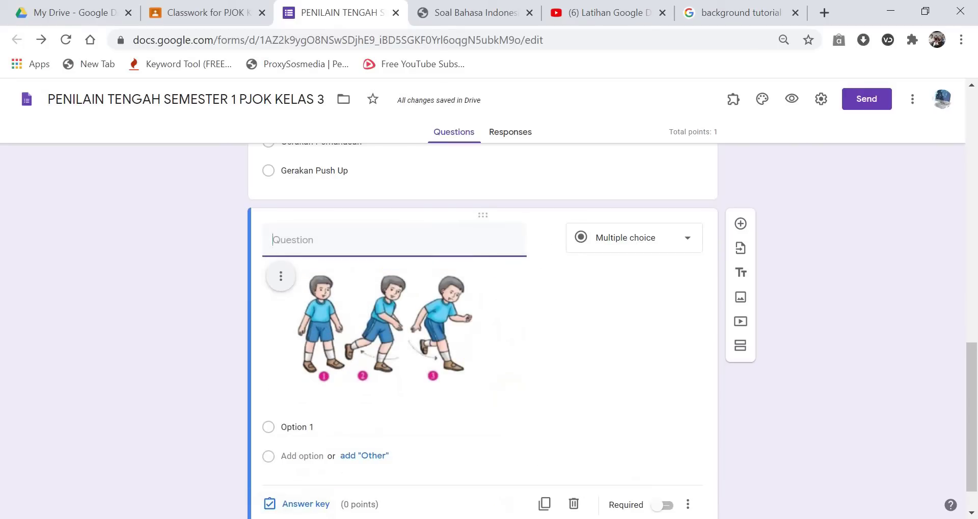
{"action": "left_click", "coordinate": [334, 518]}
{"action": "left_click_drag", "start_coordinate": [275, 231], "coordinate": [614, 226]}
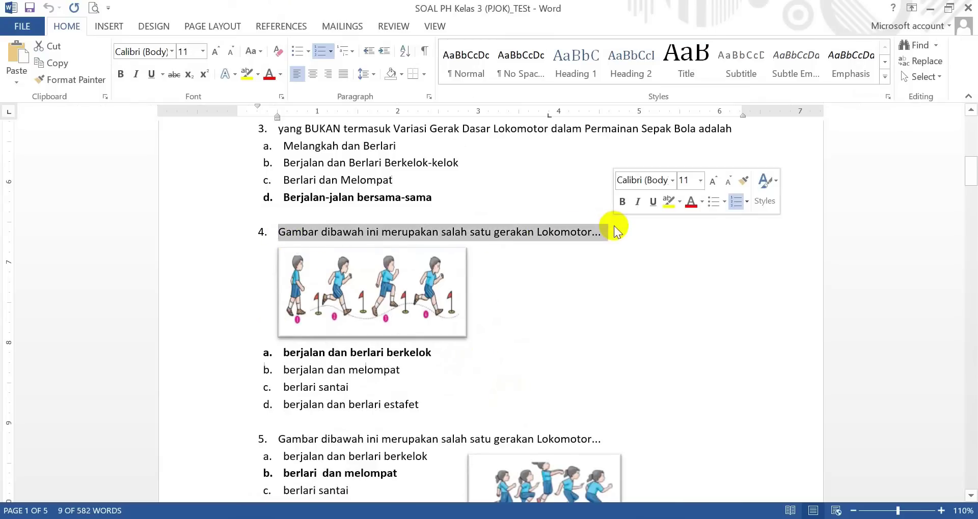
{"action": "left_click", "coordinate": [424, 518]}
{"action": "left_click", "coordinate": [334, 229]}
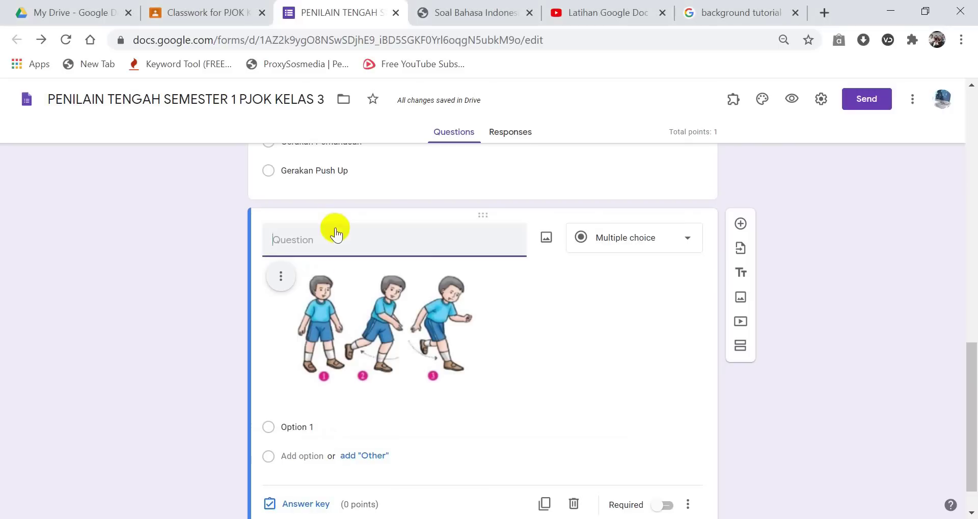
{"action": "type", "text": "4.\tGambar dibawah ini merupakan salah satu gerakan Lokomotor..."}
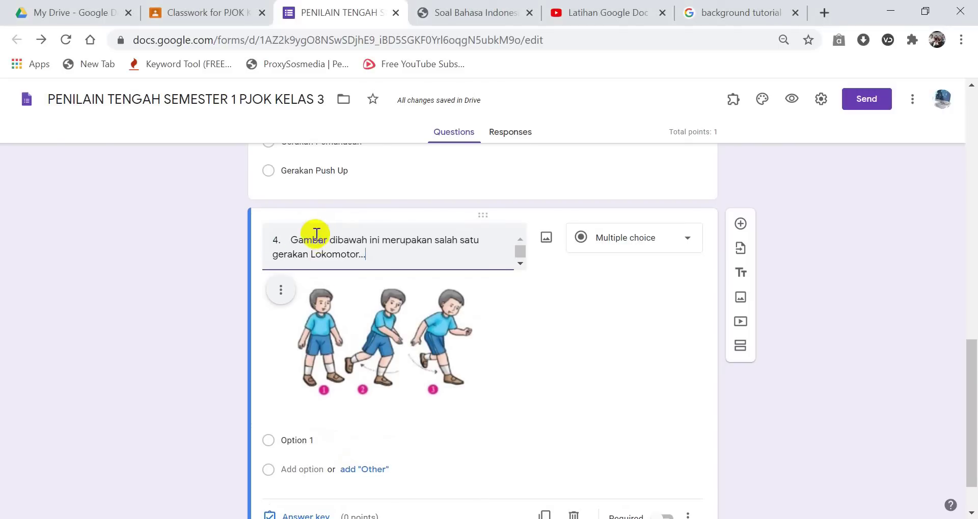
Step: Remove the leading number "4." from the picture question's title
{"action": "left_click_drag", "start_coordinate": [293, 241], "coordinate": [271, 242]}
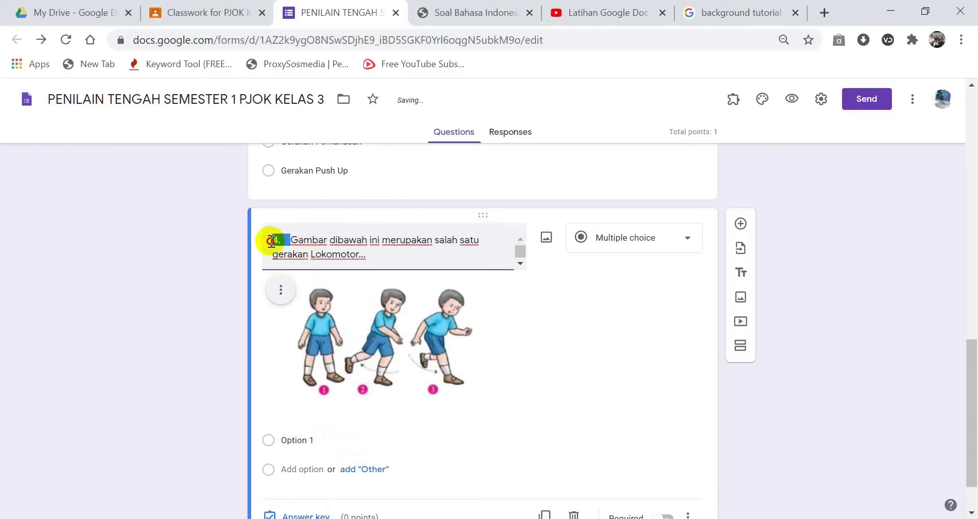
{"action": "key", "text": "BackSpace"}
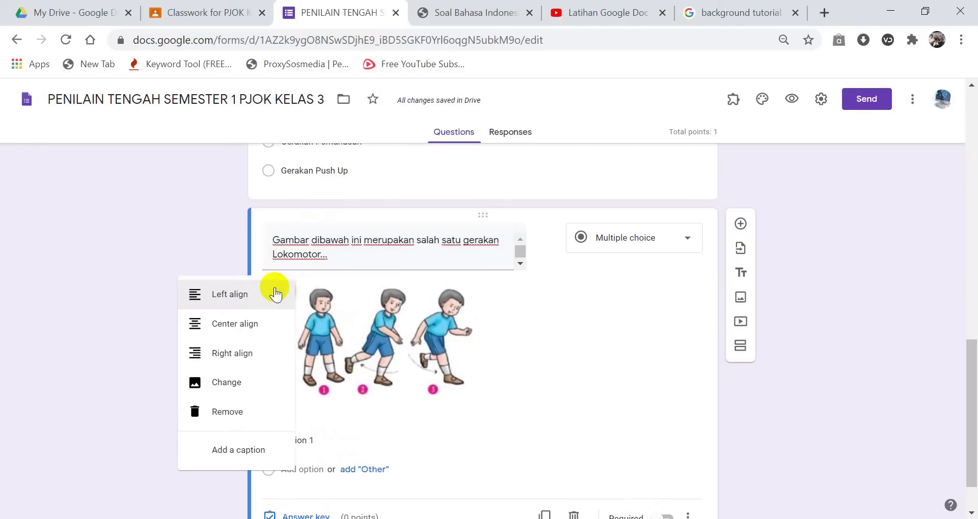
Step: Try centre and right alignment on the question's picture and return it to left alignment
{"action": "left_click", "coordinate": [224, 330]}
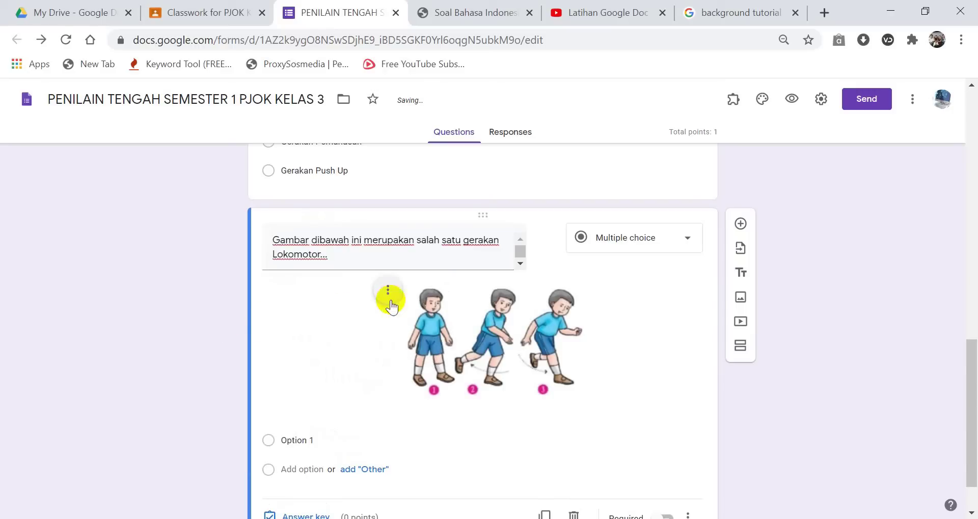
{"action": "left_click", "coordinate": [384, 290]}
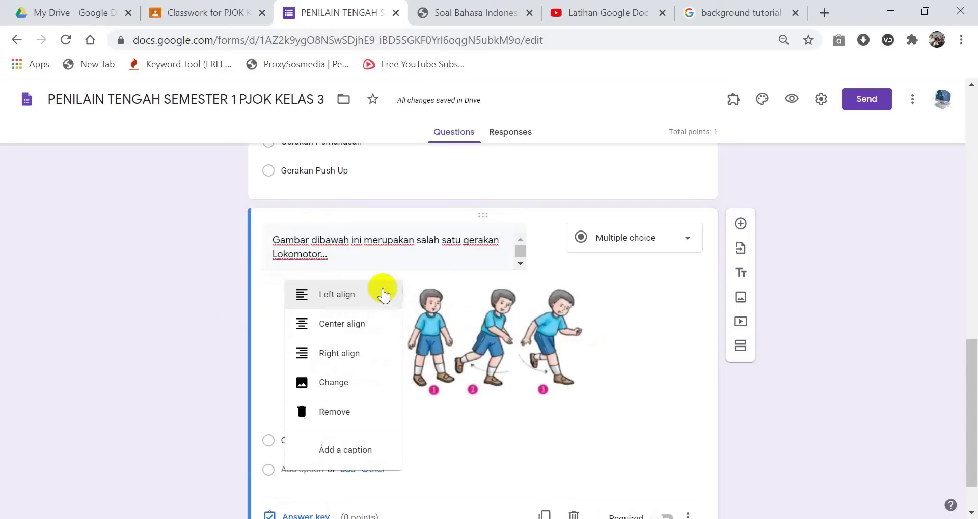
{"action": "left_click", "coordinate": [332, 354]}
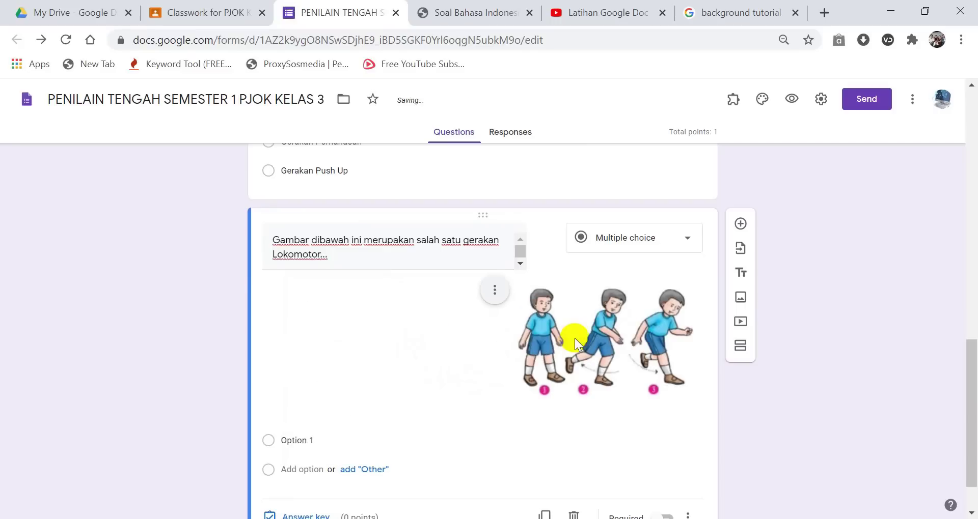
{"action": "left_click", "coordinate": [495, 291]}
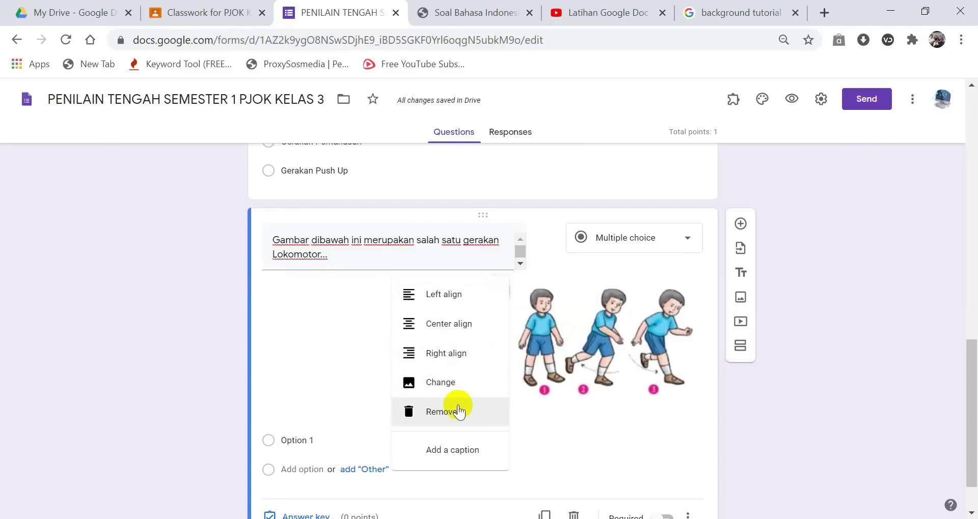
{"action": "left_click", "coordinate": [427, 304]}
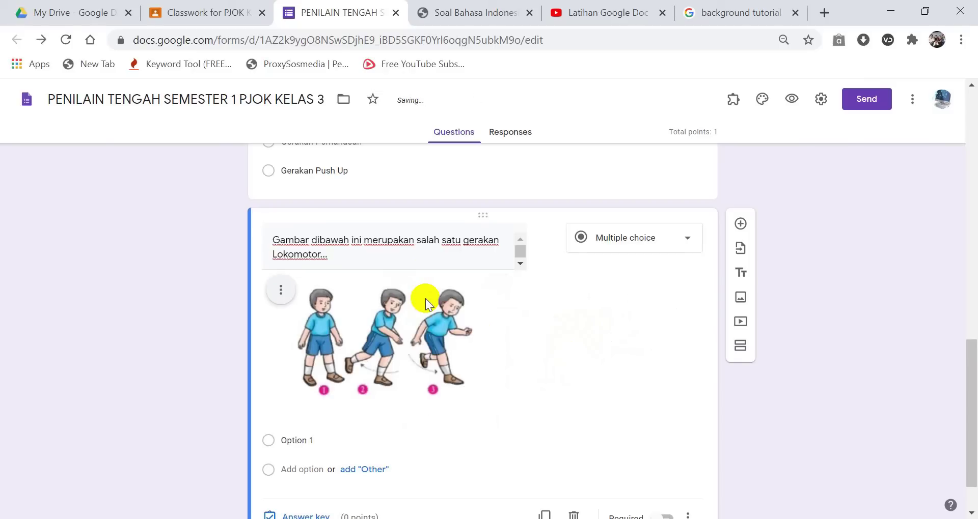
Step: Try adding a caption to the question's picture, remove the caption again and align the picture left
{"action": "left_click", "coordinate": [281, 289]}
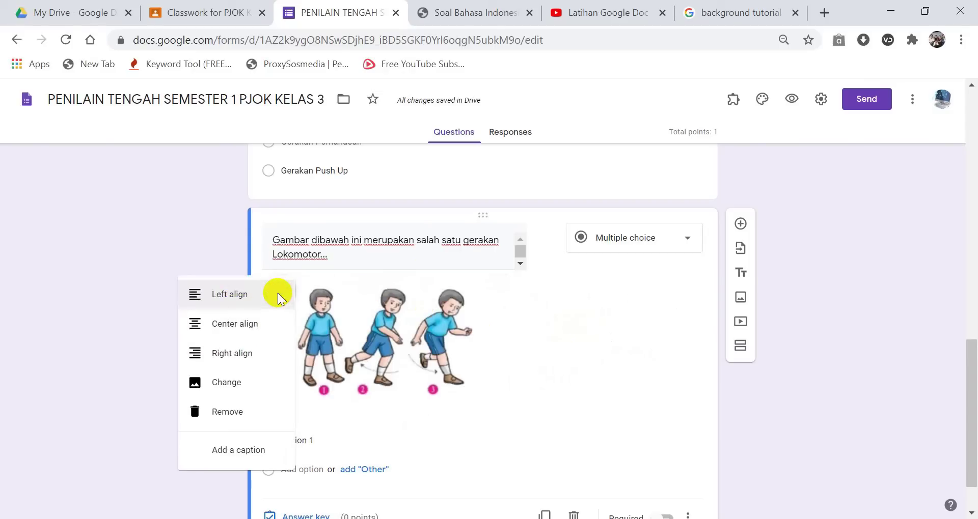
{"action": "left_click", "coordinate": [260, 458]}
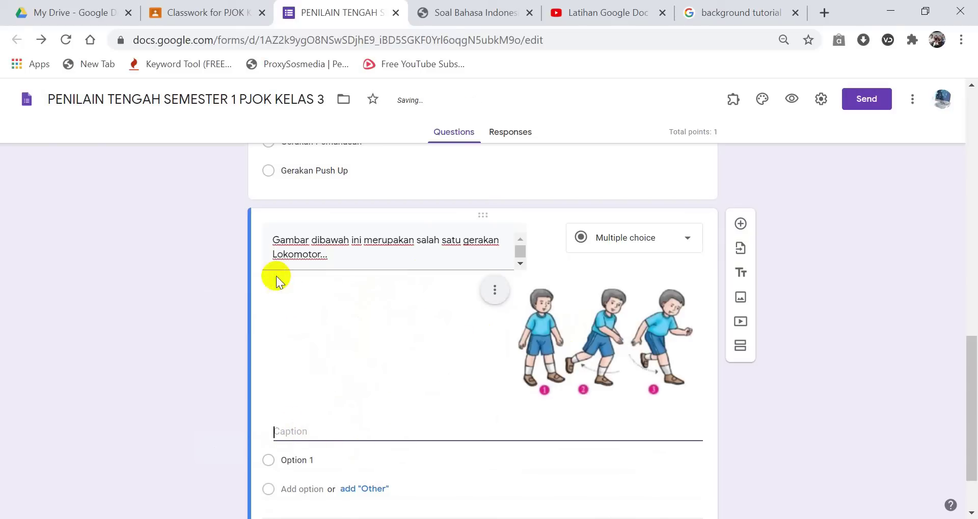
{"action": "left_click", "coordinate": [309, 360]}
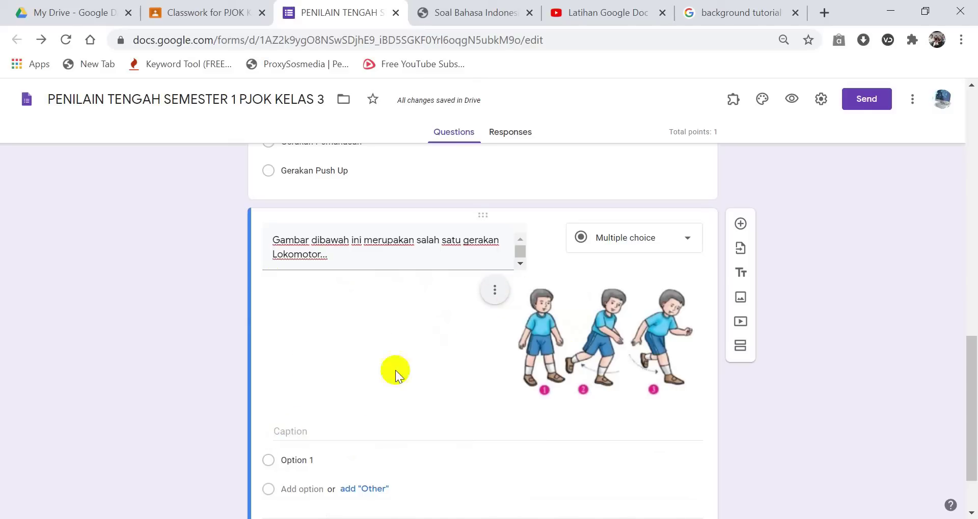
{"action": "left_click", "coordinate": [494, 291]}
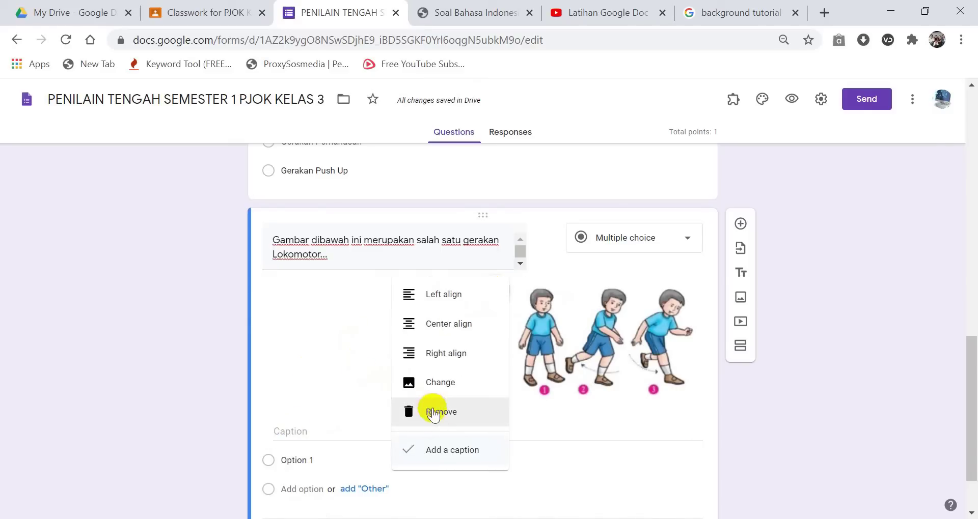
{"action": "left_click", "coordinate": [455, 452]}
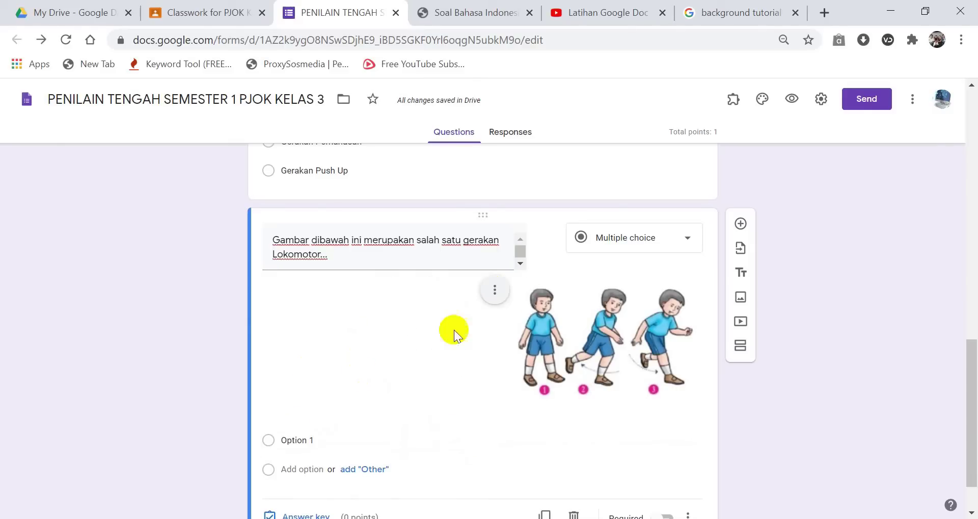
{"action": "left_click", "coordinate": [502, 299]}
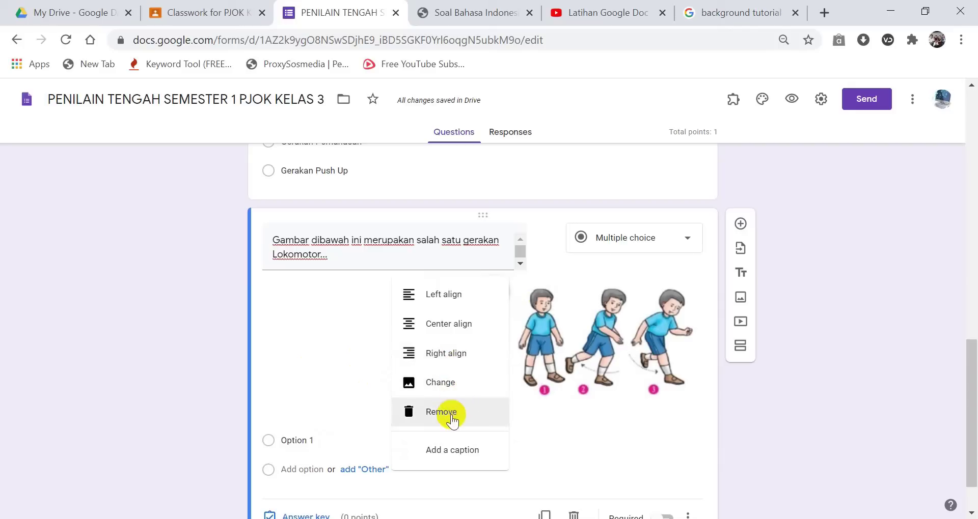
{"action": "left_click", "coordinate": [454, 291]}
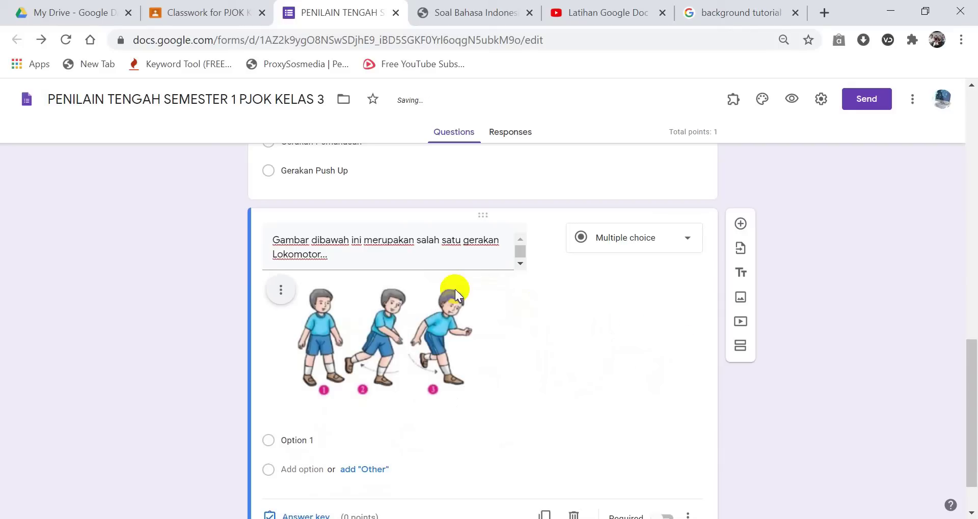
{"action": "left_click", "coordinate": [388, 321]}
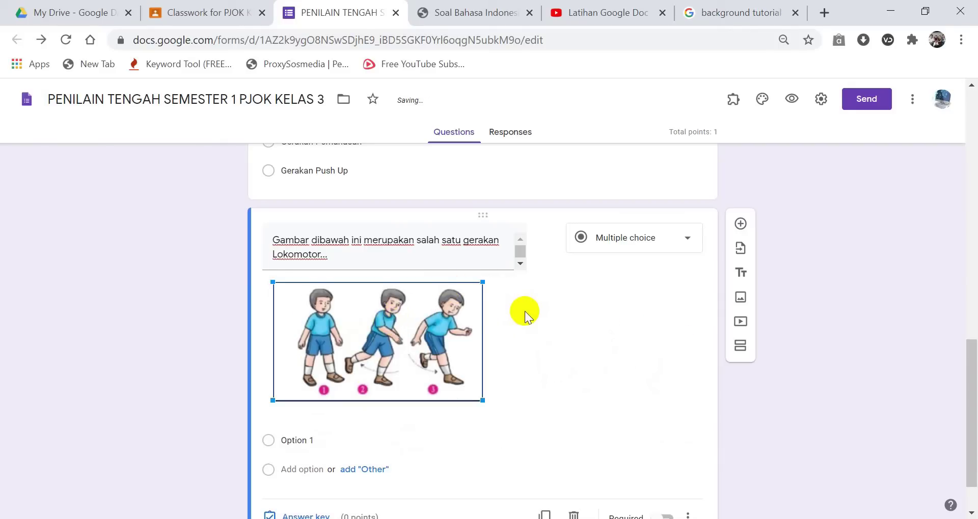
Step: Copy the four answers of question 4, from "berjalan dan berlari berkelok" to "berjalan dan berlari estafet", from the Word document into the picture question's options
{"action": "scroll", "coordinate": [524, 312], "scroll_direction": "down", "scroll_amount": 1}
{"action": "key", "text": "alt+Tab"}
{"action": "left_click_drag", "start_coordinate": [423, 409], "coordinate": [304, 359]}
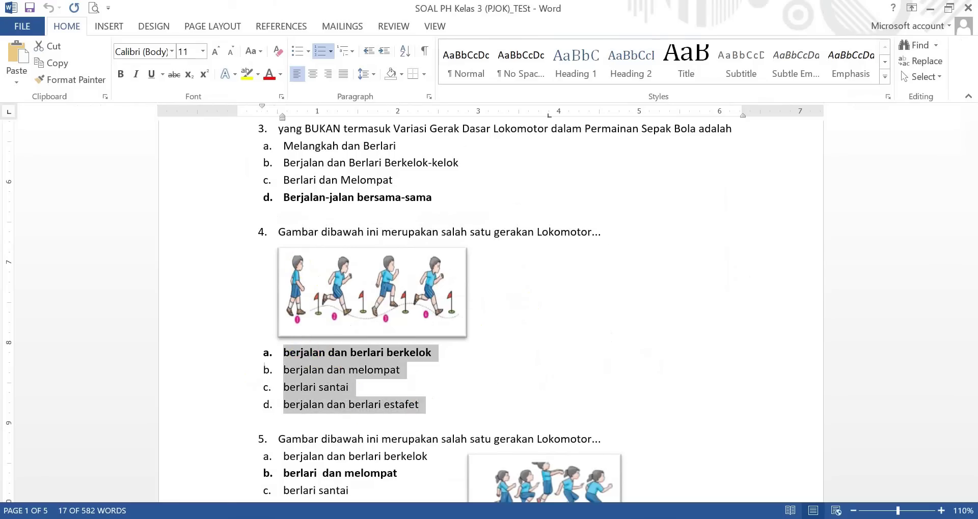
{"action": "key", "text": "alt+Tab"}
{"action": "left_click", "coordinate": [309, 382]}
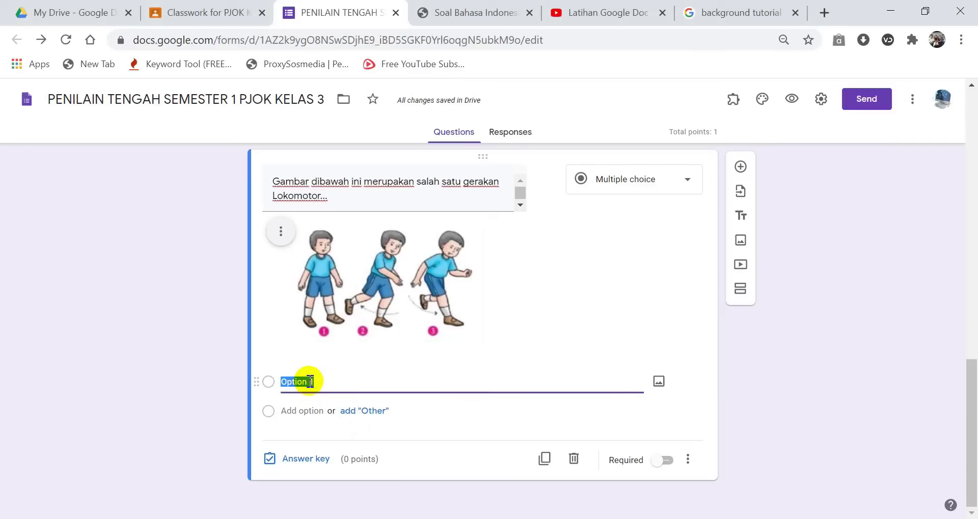
{"action": "type", "text": "a.\tberjalan dan berlari berkelok b.\tberjalan dan melompat c.\tberlari santai d.\tberjalan dan berlari estafet"}
Step: Remove the letter prefixes a. to d. from the picture question's four answer options
{"action": "left_click", "coordinate": [300, 383]}
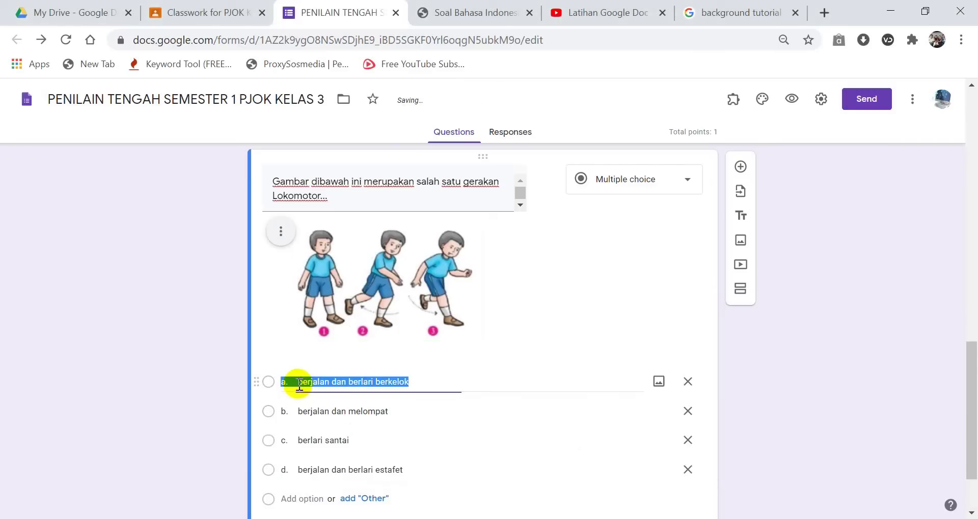
{"action": "left_click", "coordinate": [298, 383]}
{"action": "left_click_drag", "start_coordinate": [299, 384], "coordinate": [284, 382]}
{"action": "key", "text": "BackSpace"}
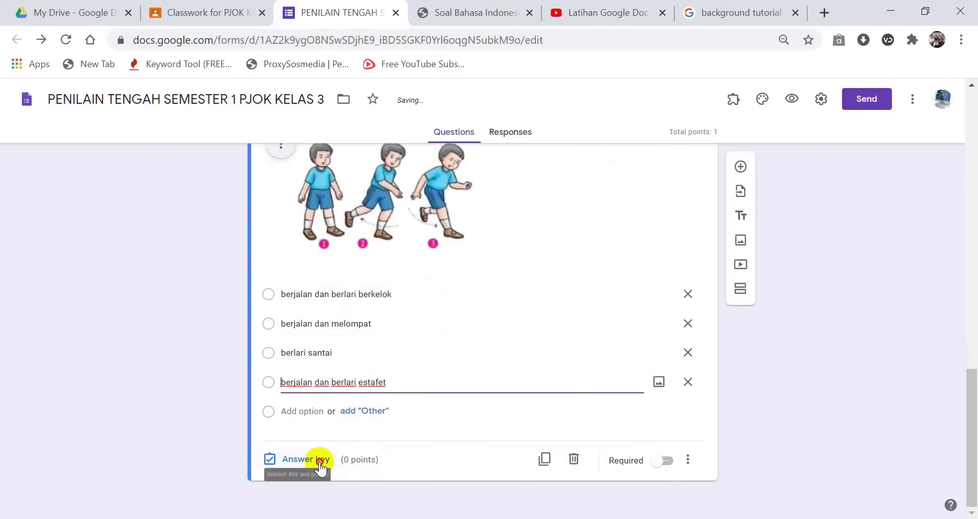
Step: Set the picture question's answer key to 1 point with "berjalan dan berlari berkelok" as the correct answer
{"action": "left_click", "coordinate": [320, 463]}
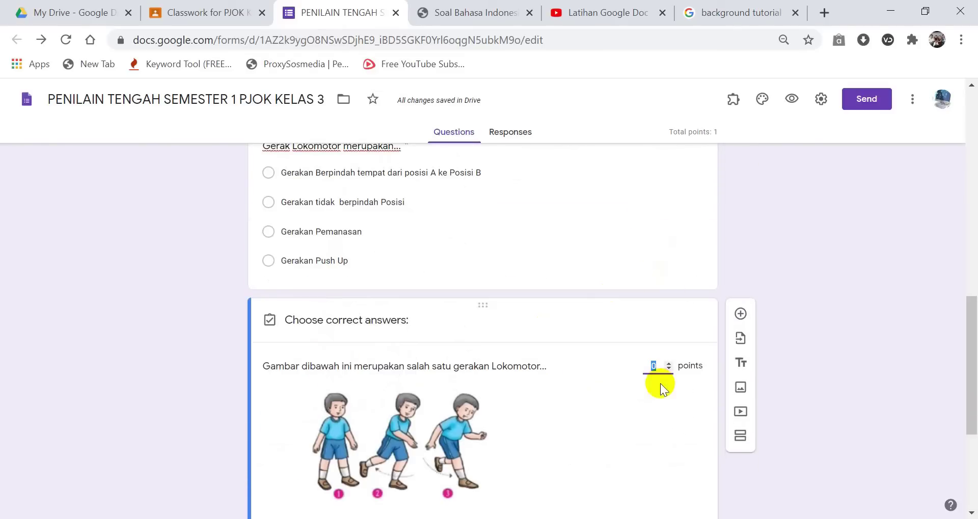
{"action": "type", "text": "1"}
{"action": "scroll", "coordinate": [617, 375], "scroll_direction": "down", "scroll_amount": 5}
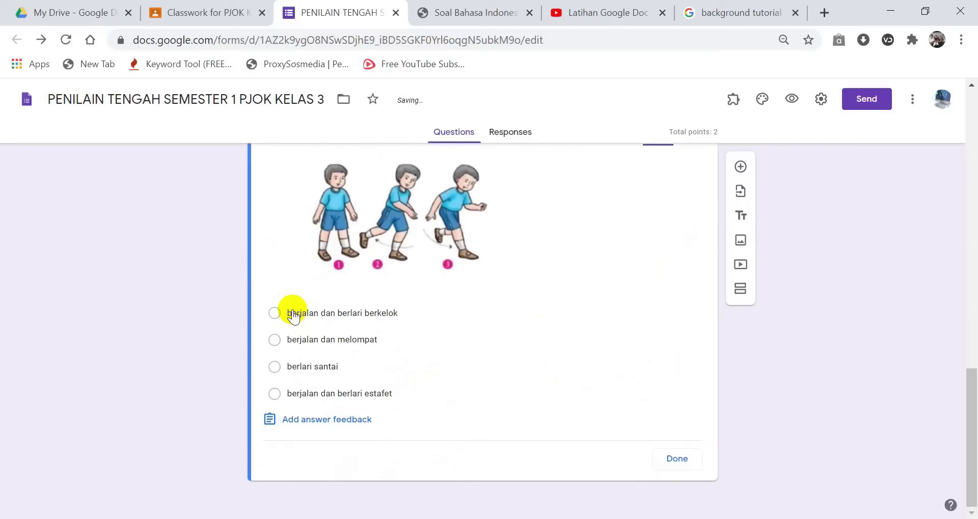
{"action": "left_click", "coordinate": [275, 313]}
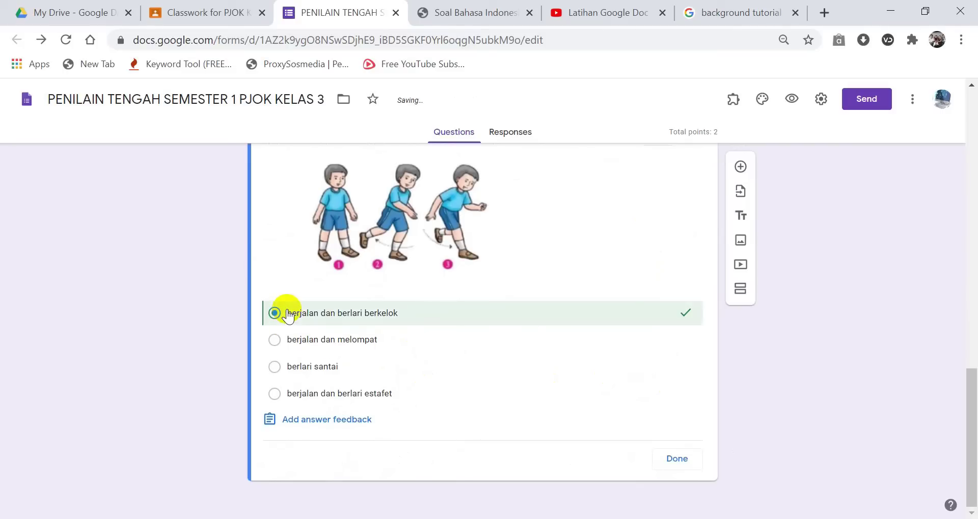
{"action": "scroll", "coordinate": [286, 312], "scroll_direction": "up", "scroll_amount": 2}
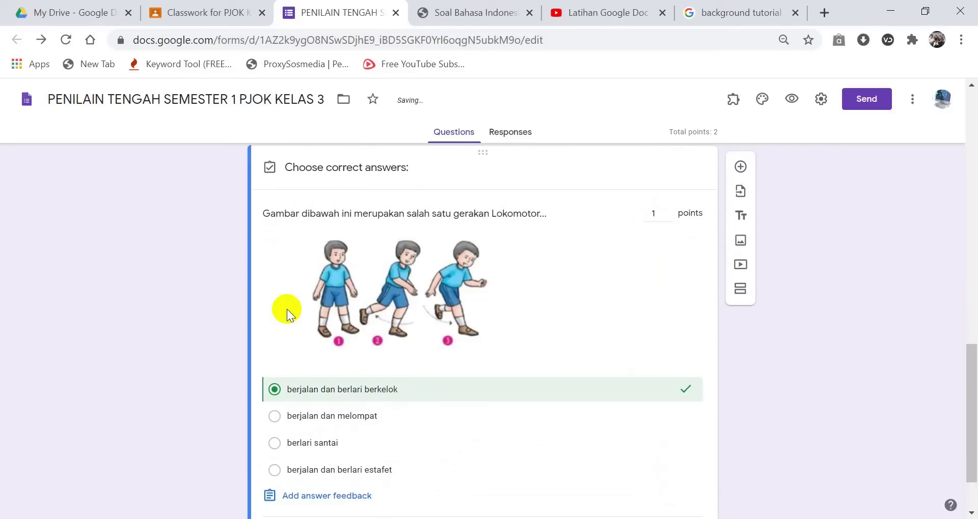
{"action": "scroll", "coordinate": [286, 310], "scroll_direction": "down", "scroll_amount": 2}
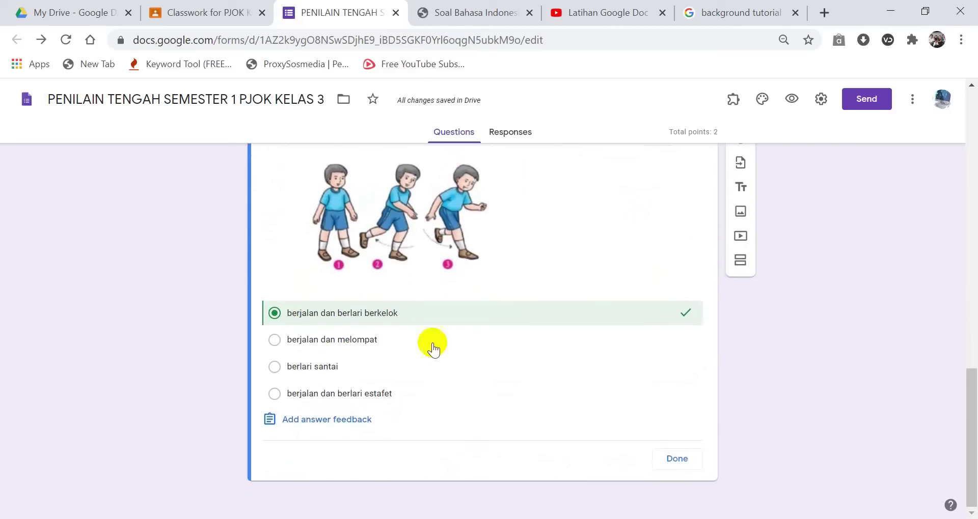
{"action": "left_click", "coordinate": [674, 460]}
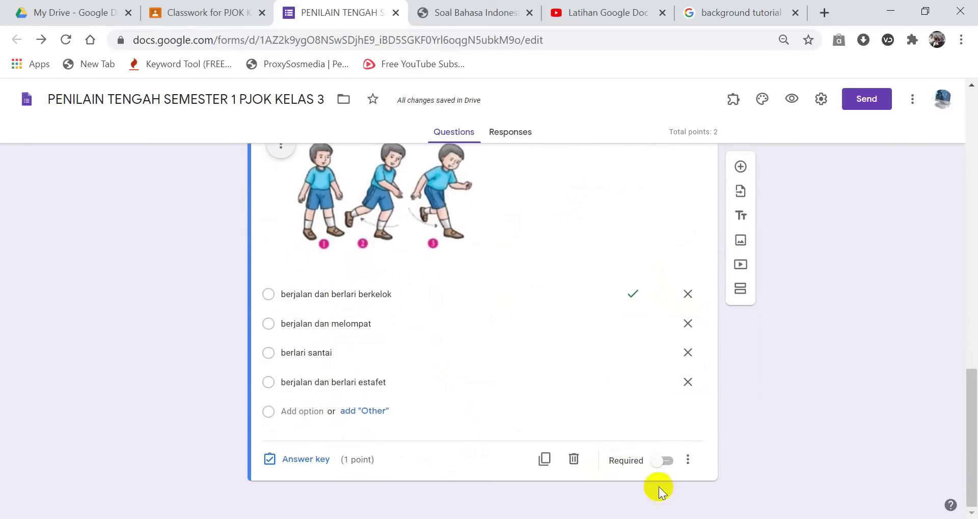
Step: Make the picture question required and turn on shuffled option order
{"action": "left_click", "coordinate": [664, 463]}
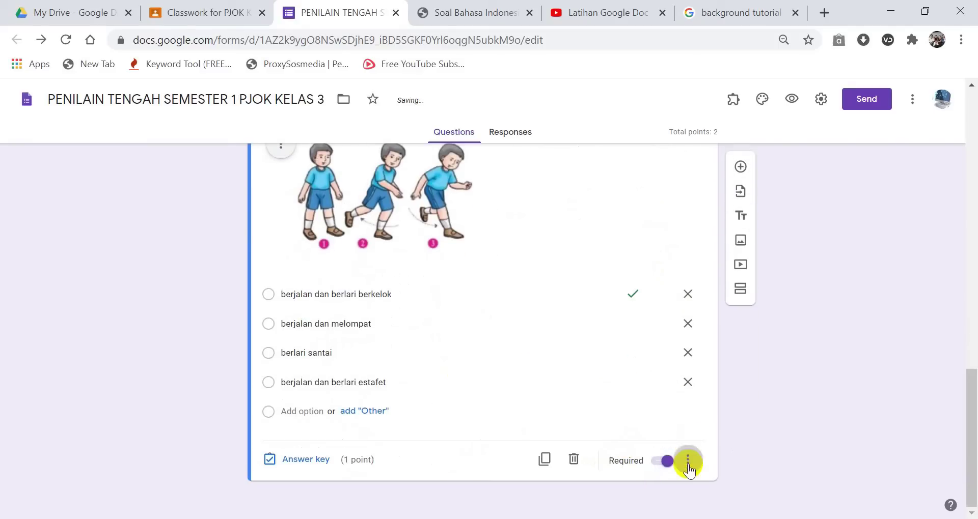
{"action": "left_click", "coordinate": [687, 462]}
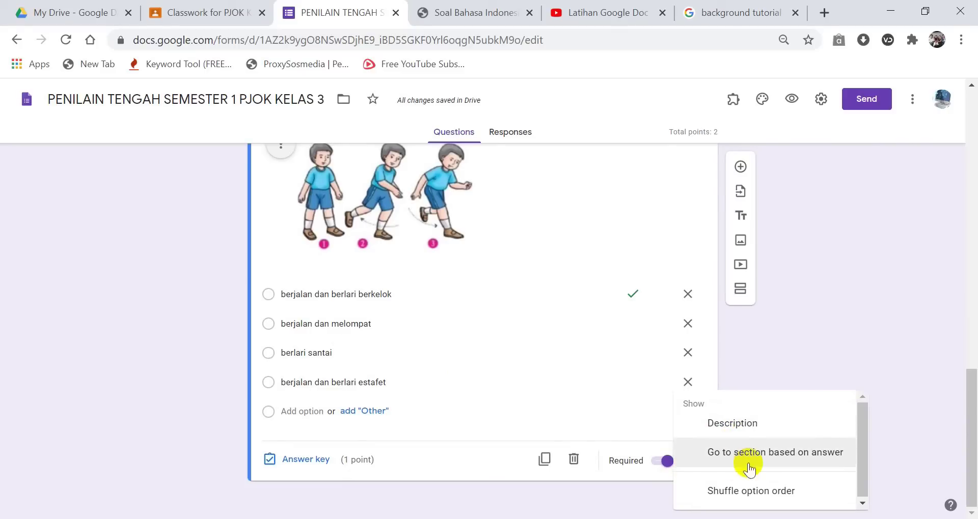
{"action": "left_click", "coordinate": [749, 492]}
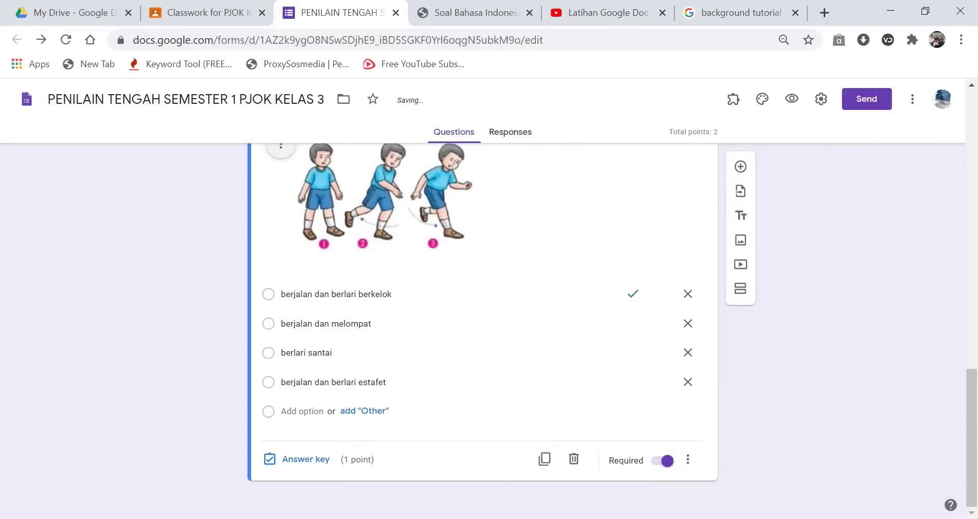
Step: Examine question 6 with its picture answers in the Word document and the image files in the SOAL PTS folder, and return to the form
{"action": "key", "text": "alt+Tab"}
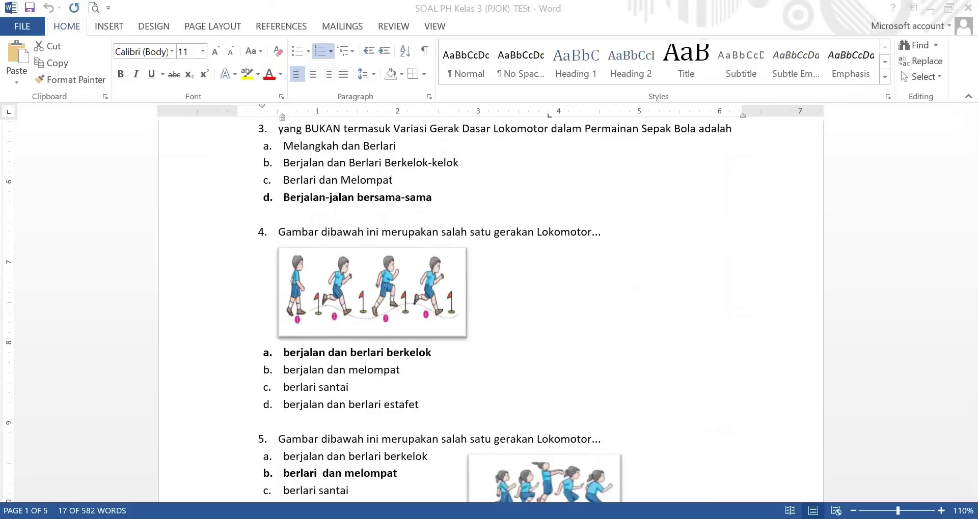
{"action": "scroll", "coordinate": [403, 306], "scroll_direction": "down", "scroll_amount": 6}
{"action": "scroll", "coordinate": [469, 273], "scroll_direction": "down", "scroll_amount": 6}
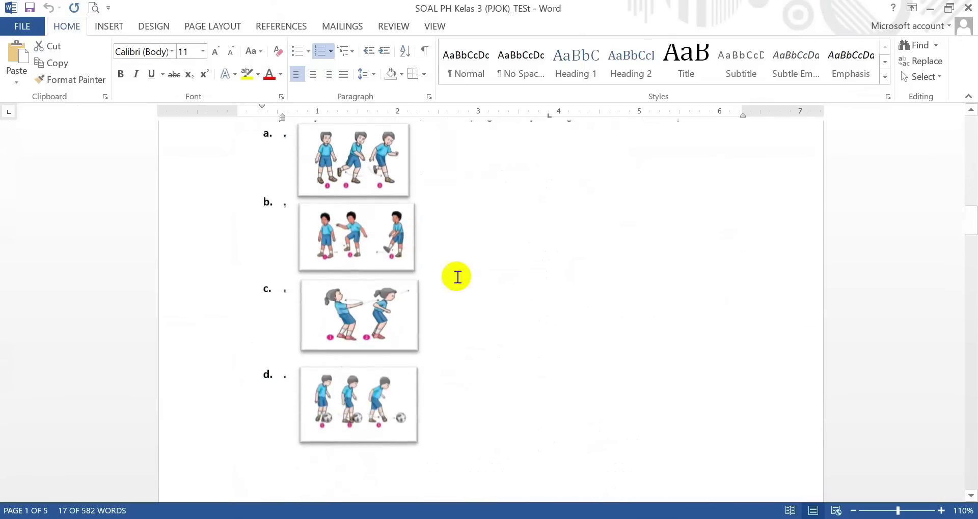
{"action": "scroll", "coordinate": [360, 201], "scroll_direction": "up", "scroll_amount": 2}
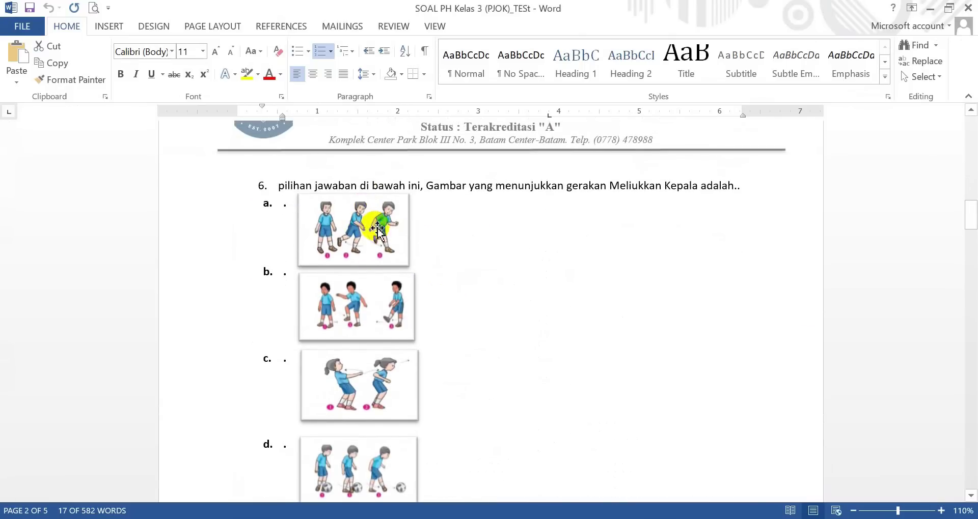
{"action": "scroll", "coordinate": [363, 386], "scroll_direction": "down", "scroll_amount": 2}
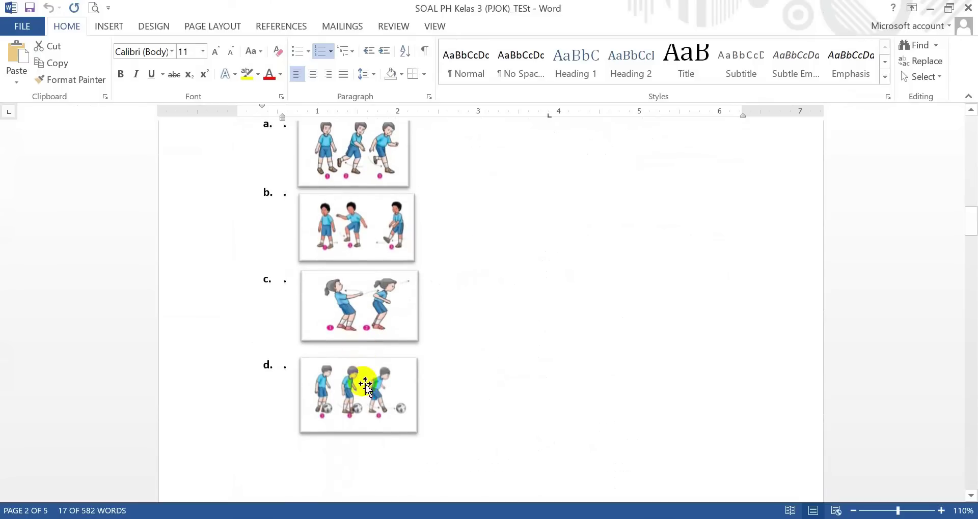
{"action": "scroll", "coordinate": [382, 171], "scroll_direction": "up", "scroll_amount": 2}
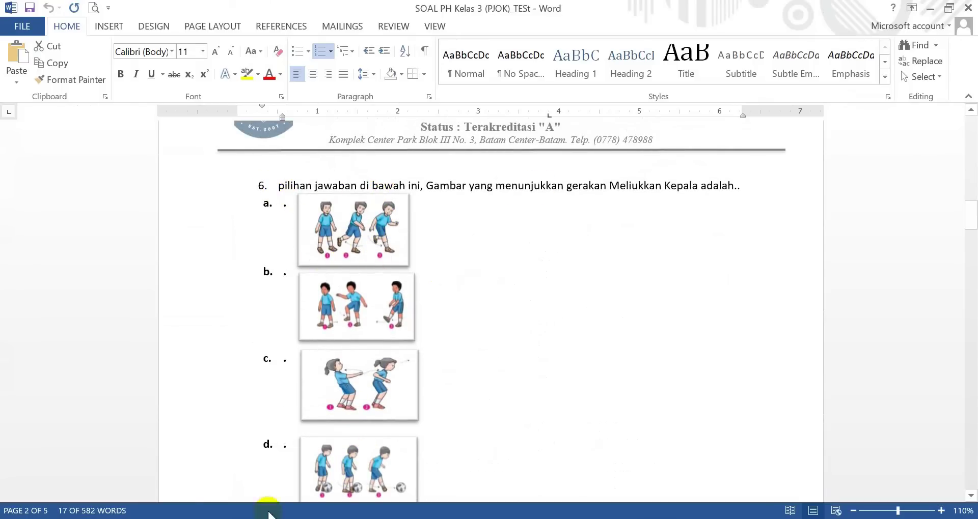
{"action": "left_click", "coordinate": [249, 518]}
{"action": "left_click", "coordinate": [294, 468]}
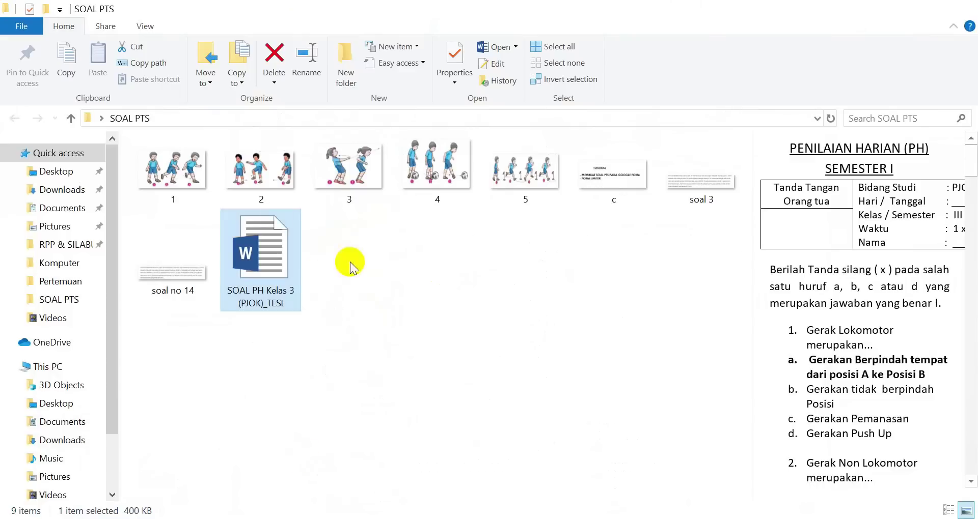
{"action": "left_click", "coordinate": [249, 518]}
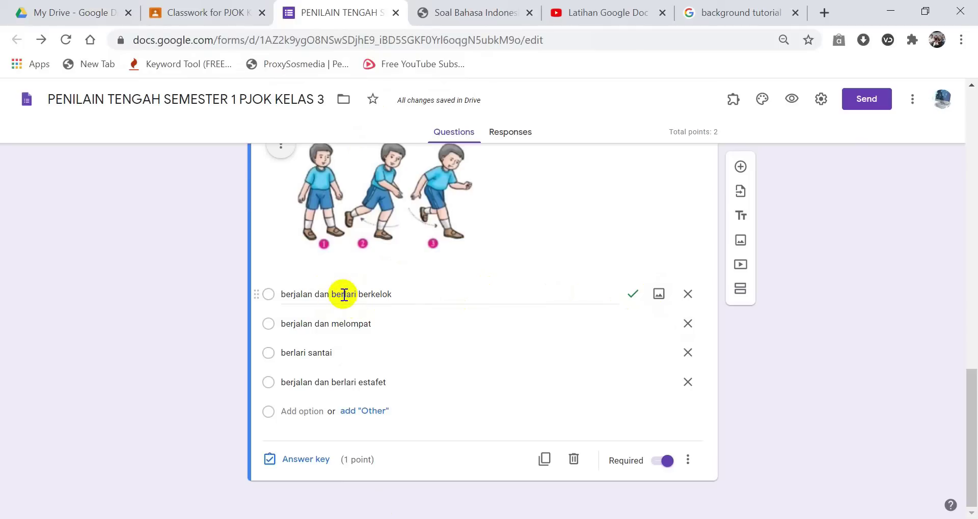
Step: Add image 3 from the SOAL PTS folder to the picture question's option "berjalan dan berlari berkelok"
{"action": "scroll", "coordinate": [343, 295], "scroll_direction": "up", "scroll_amount": 2}
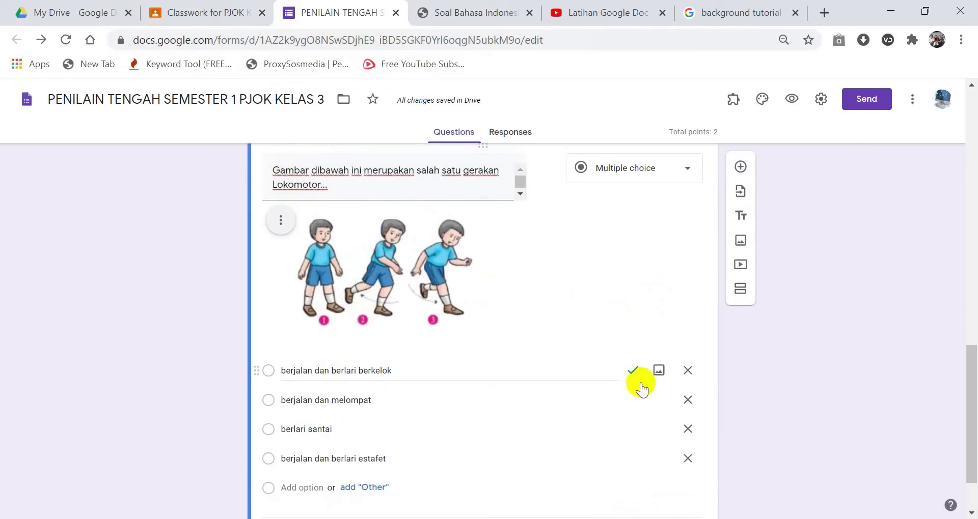
{"action": "left_click", "coordinate": [660, 371]}
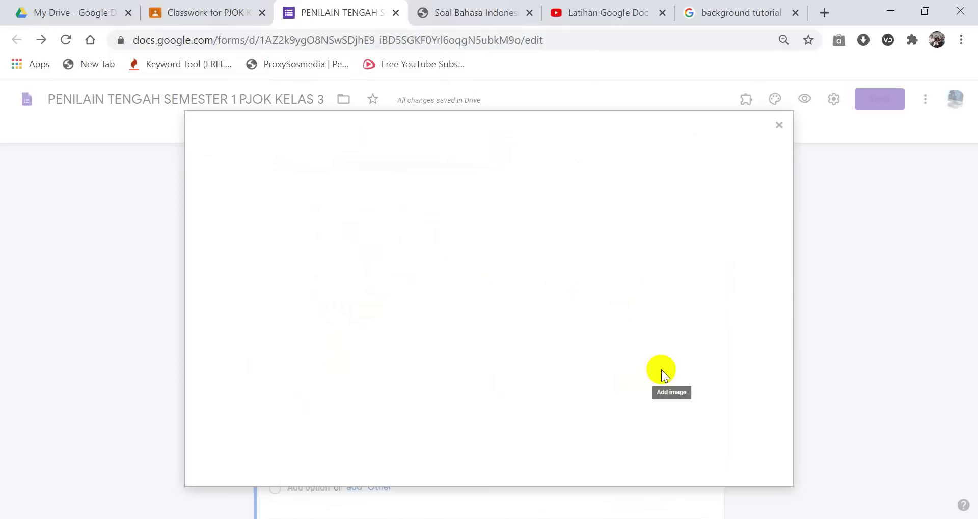
{"action": "left_click", "coordinate": [484, 379]}
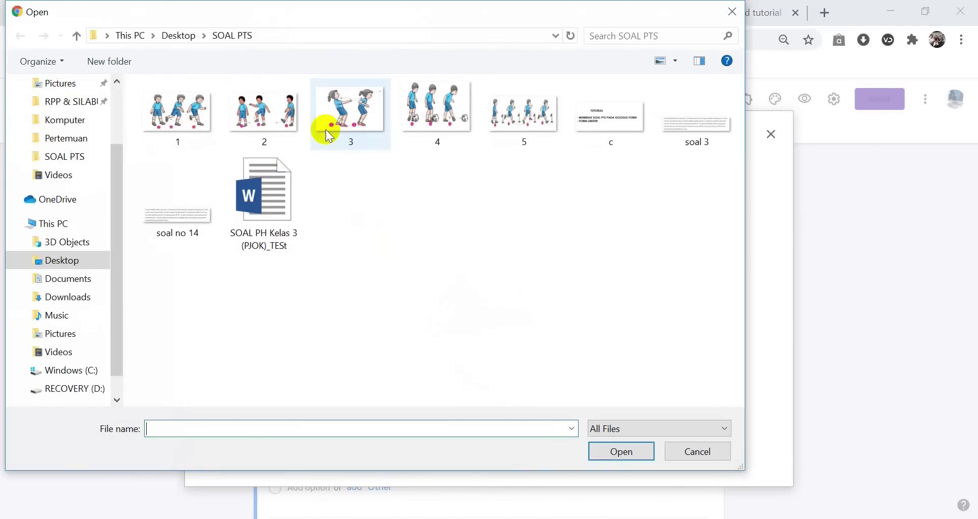
{"action": "left_click", "coordinate": [339, 117]}
{"action": "left_click", "coordinate": [618, 466]}
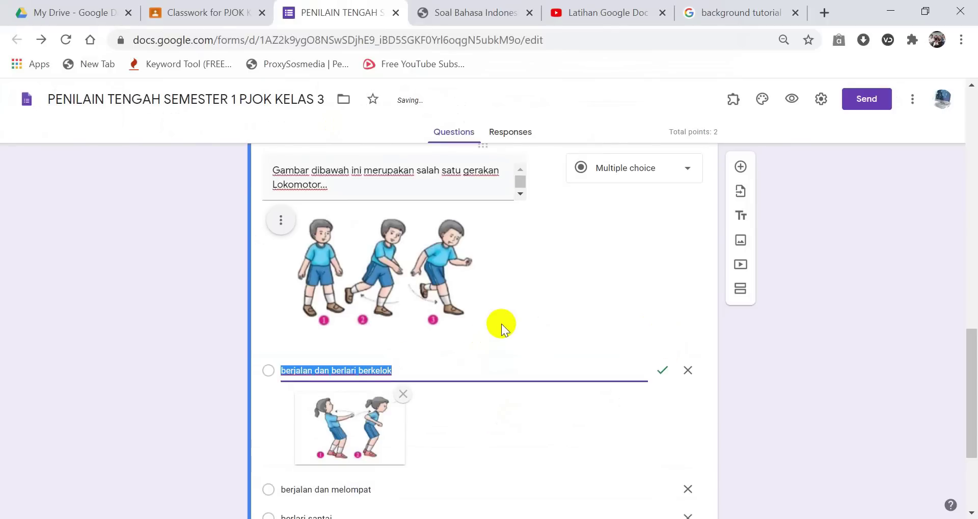
{"action": "scroll", "coordinate": [315, 343], "scroll_direction": "down", "scroll_amount": 1}
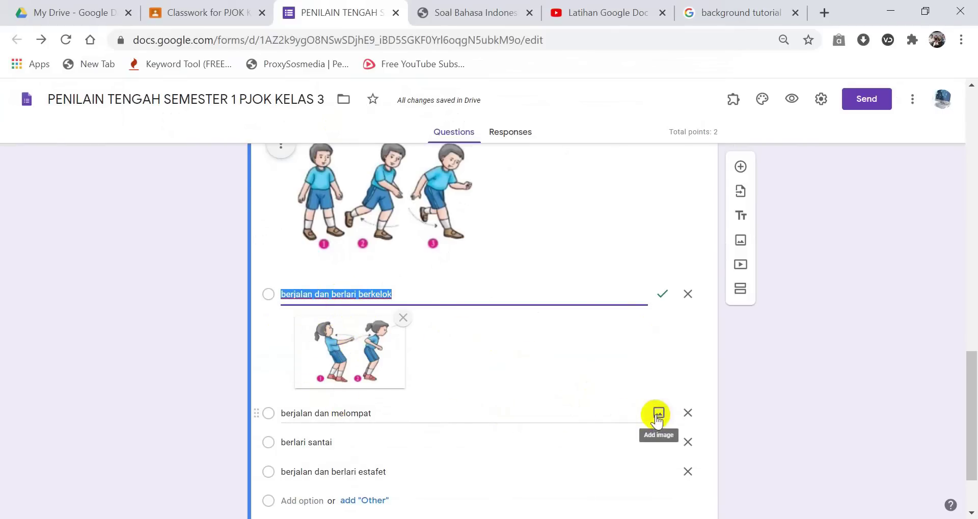
{"action": "scroll", "coordinate": [659, 420], "scroll_direction": "down", "scroll_amount": 2}
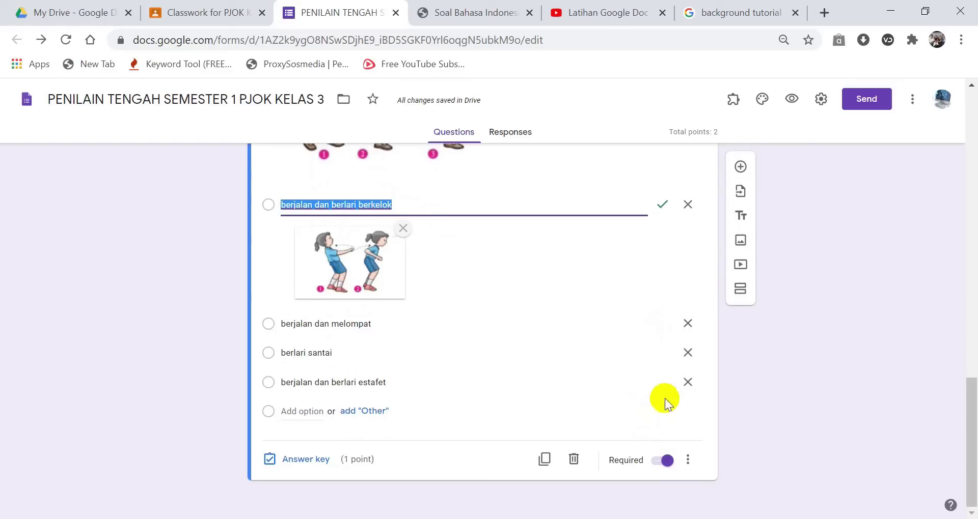
Step: Remove the image from the option "berjalan dan berlari berkelok", keeping its text
{"action": "scroll", "coordinate": [306, 352], "scroll_direction": "up", "scroll_amount": 3}
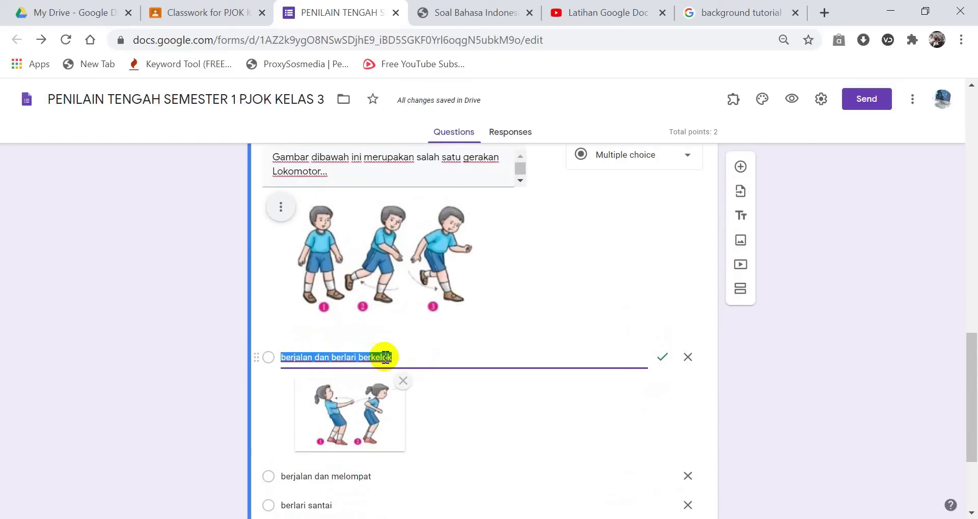
{"action": "left_click", "coordinate": [382, 357]}
{"action": "left_click_drag", "start_coordinate": [409, 357], "coordinate": [262, 352]}
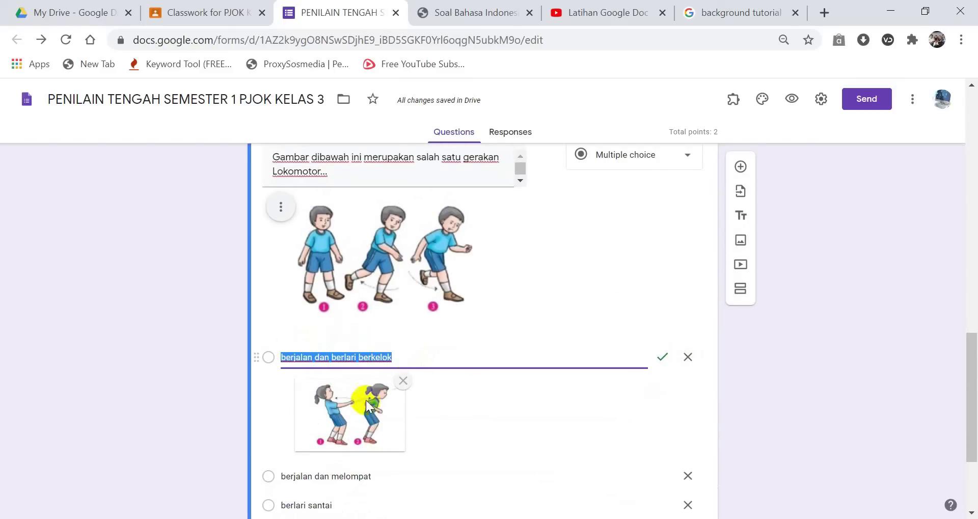
{"action": "left_click", "coordinate": [402, 382]}
{"action": "scroll", "coordinate": [377, 395], "scroll_direction": "up", "scroll_amount": 3}
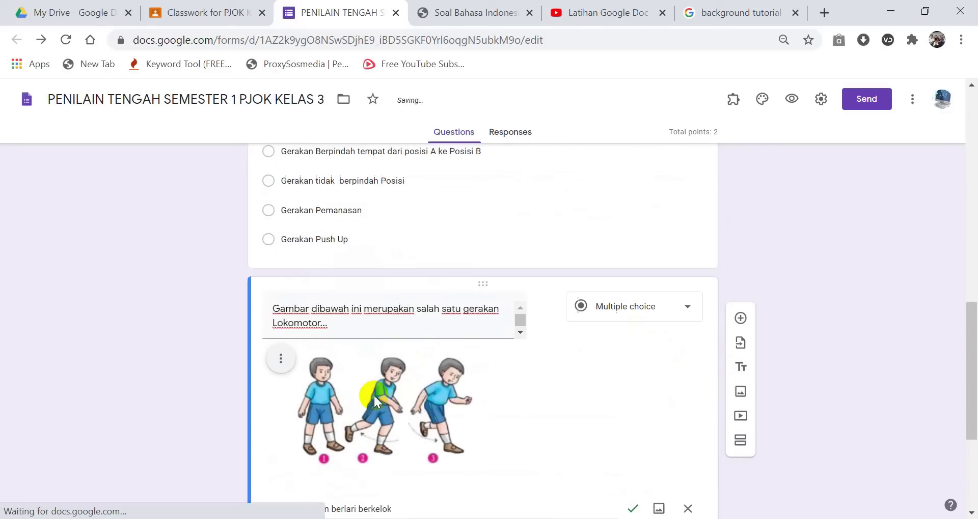
Step: Capture the story paragraph above question 11 on the Soal Bahasa Indonesia web page with Snipping Tool
{"action": "left_click", "coordinate": [437, 7]}
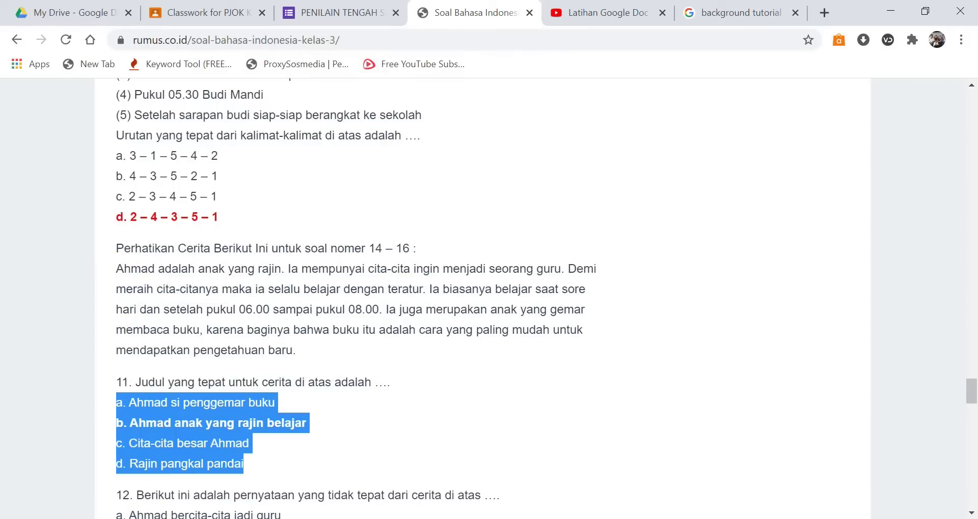
{"action": "key", "text": "super"}
{"action": "key", "text": "super"}
{"action": "key", "text": "super"}
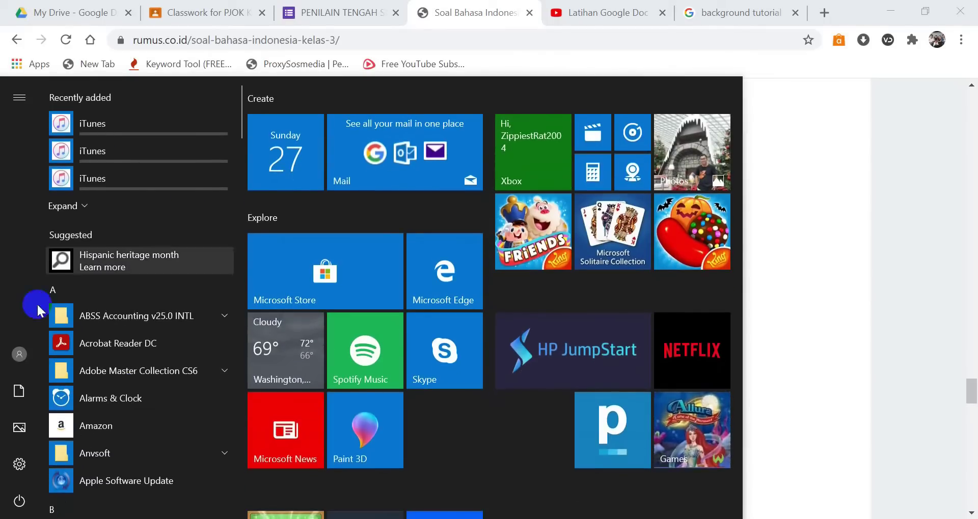
{"action": "key", "text": "super"}
{"action": "type", "text": "sn"}
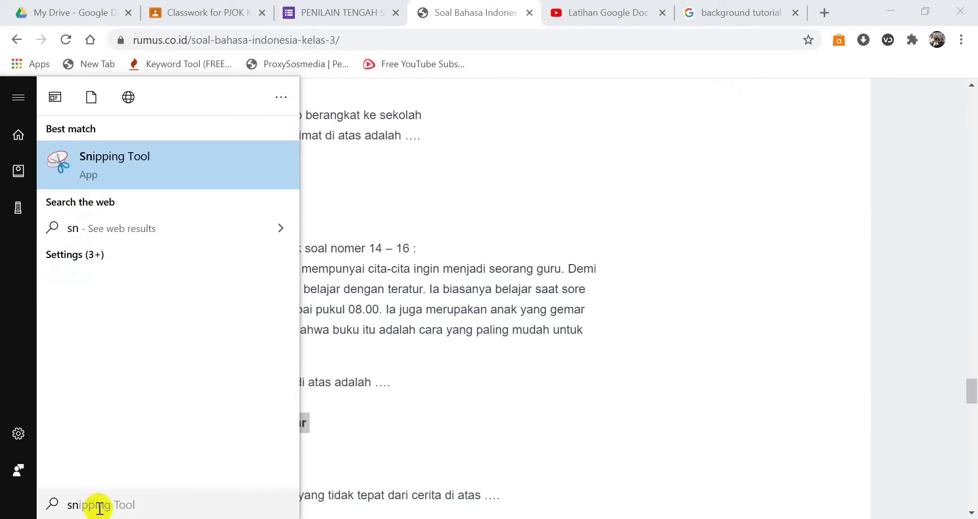
{"action": "left_click", "coordinate": [112, 161]}
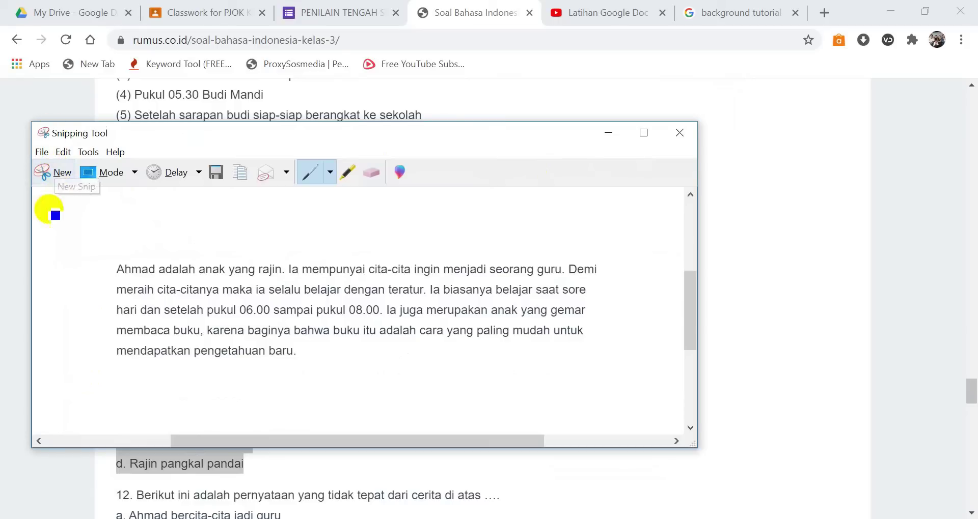
{"action": "left_click", "coordinate": [56, 173]}
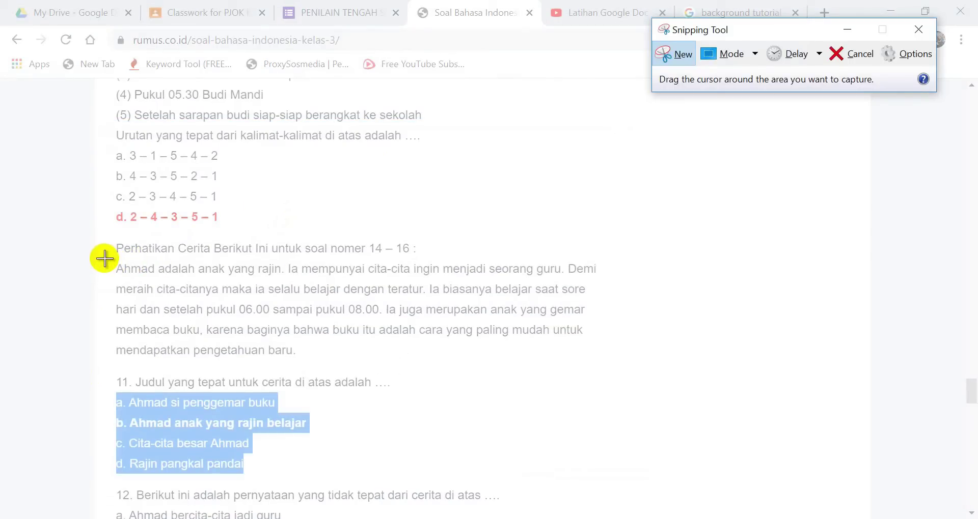
{"action": "left_click_drag", "start_coordinate": [105, 259], "coordinate": [607, 365]}
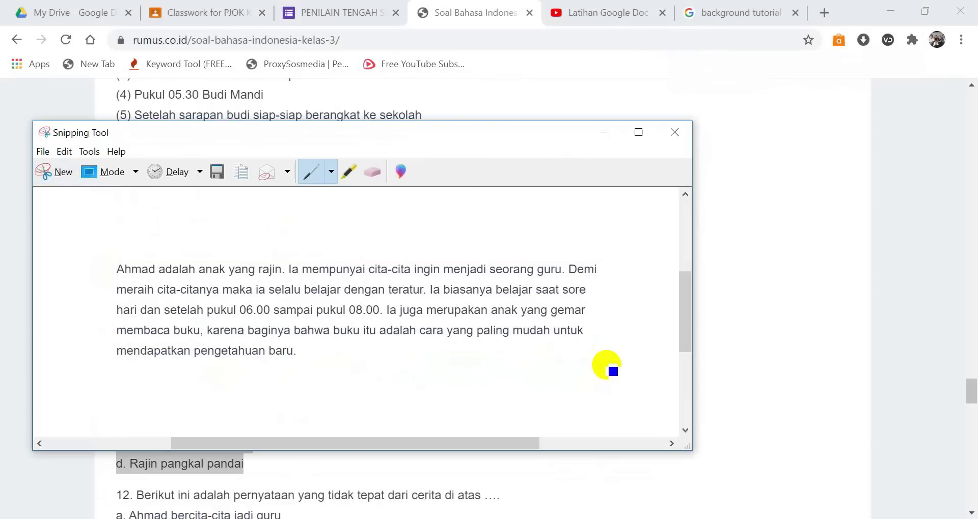
Step: Save the snip as the JPEG file "soal 2" in the SOAL PTS folder and return to the form
{"action": "left_click", "coordinate": [43, 153]}
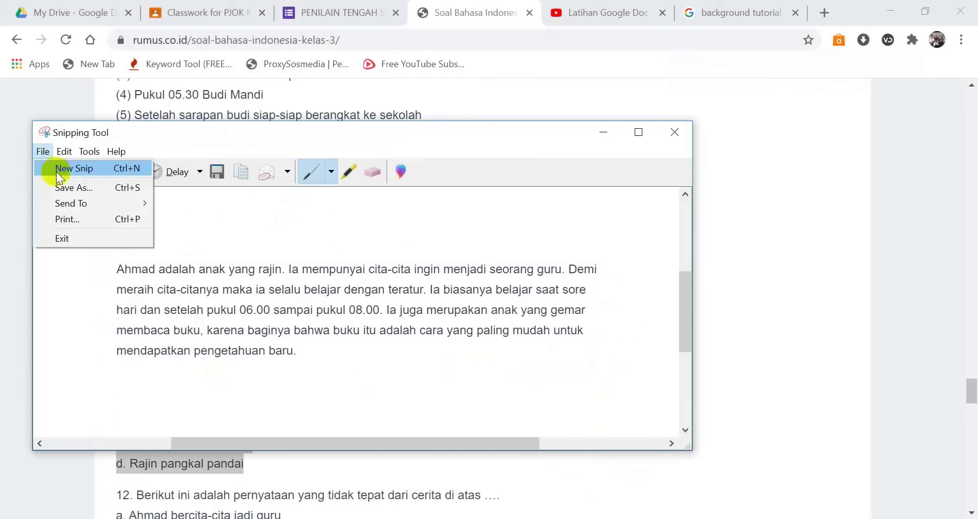
{"action": "left_click", "coordinate": [59, 183]}
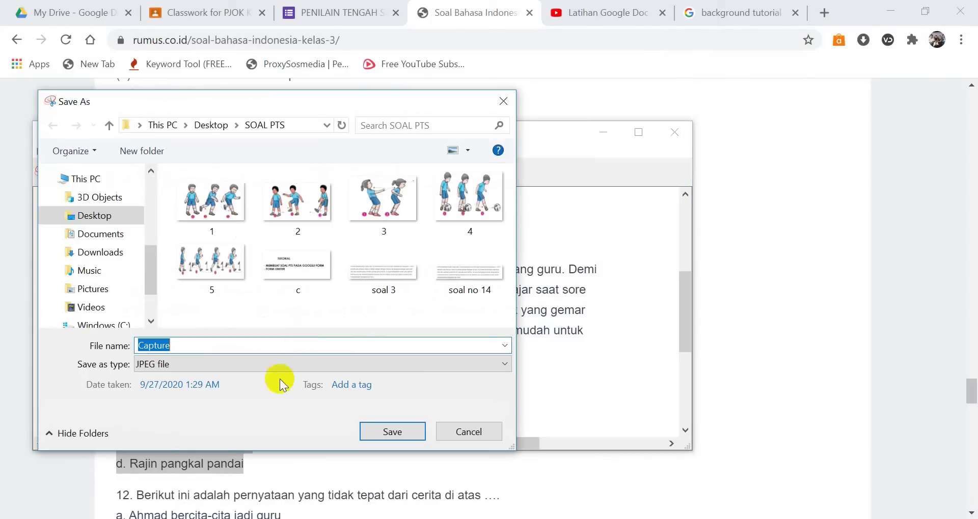
{"action": "type", "text": "soal"}
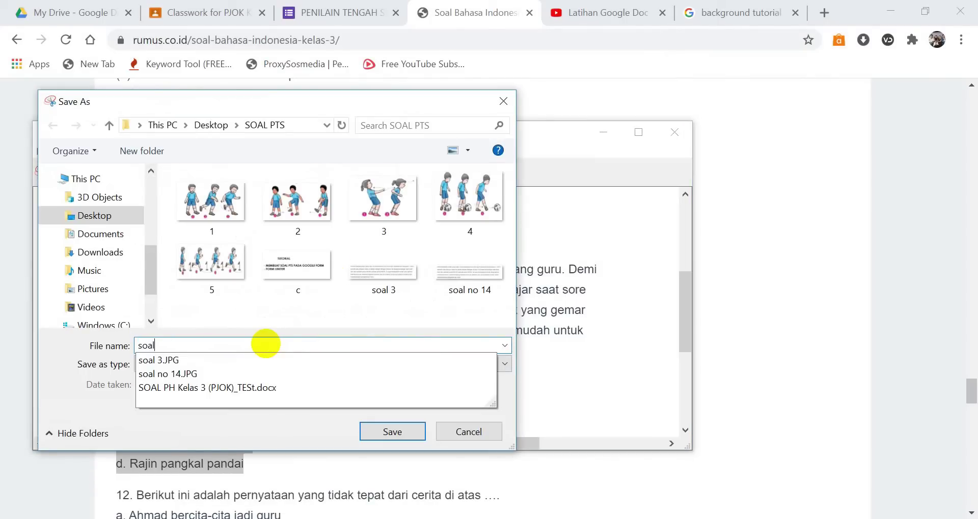
{"action": "type", "text": " 2"}
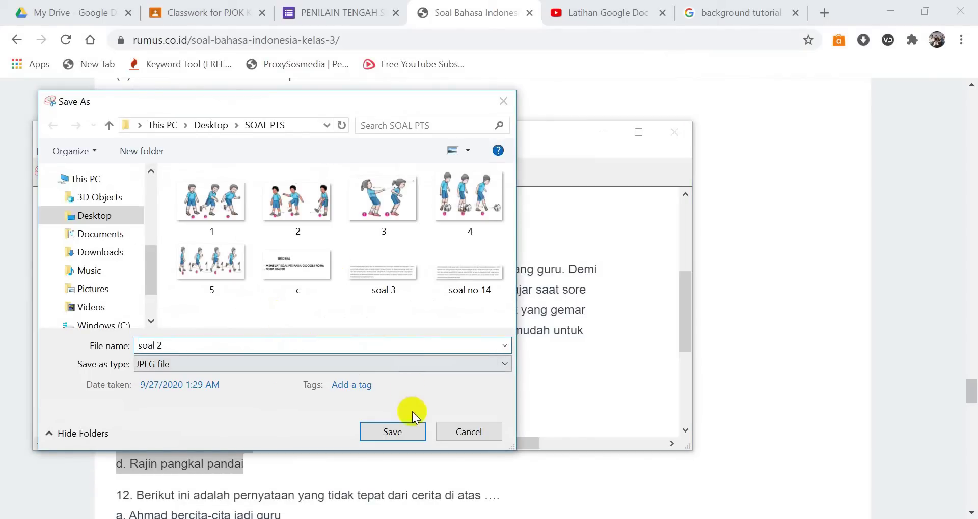
{"action": "left_click", "coordinate": [403, 431]}
{"action": "left_click", "coordinate": [604, 132]}
{"action": "scroll", "coordinate": [386, 328], "scroll_direction": "down", "scroll_amount": 4}
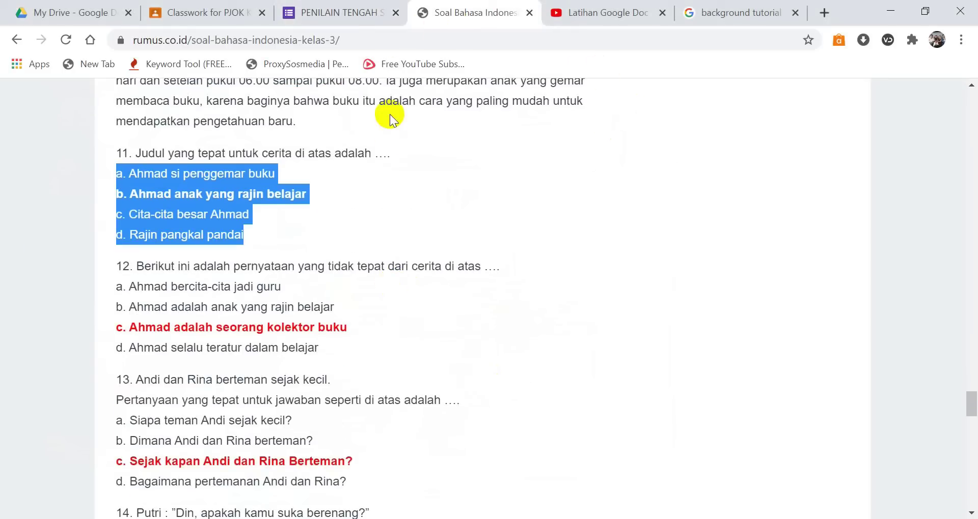
{"action": "left_click", "coordinate": [346, 21]}
Step: Add a new section after the picture question and delete it again
{"action": "scroll", "coordinate": [446, 343], "scroll_direction": "down", "scroll_amount": 3}
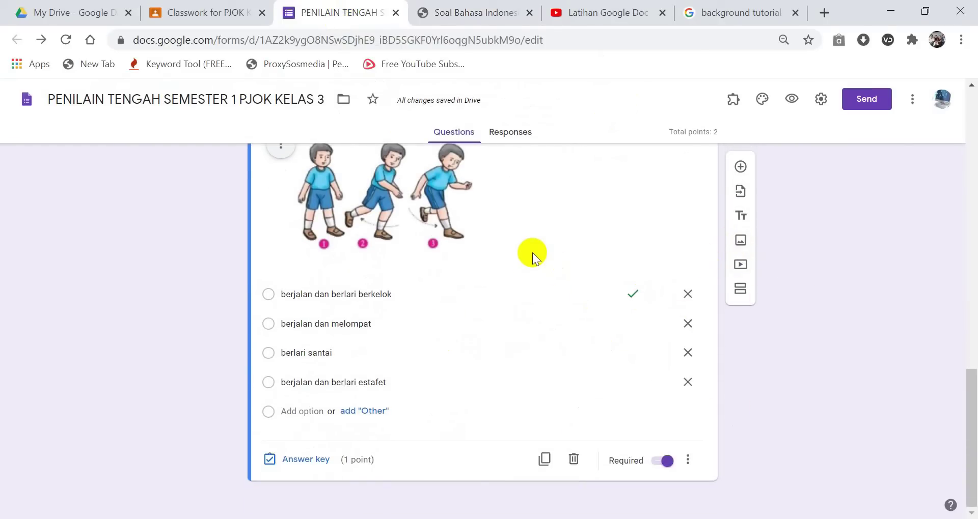
{"action": "scroll", "coordinate": [533, 252], "scroll_direction": "up", "scroll_amount": 2}
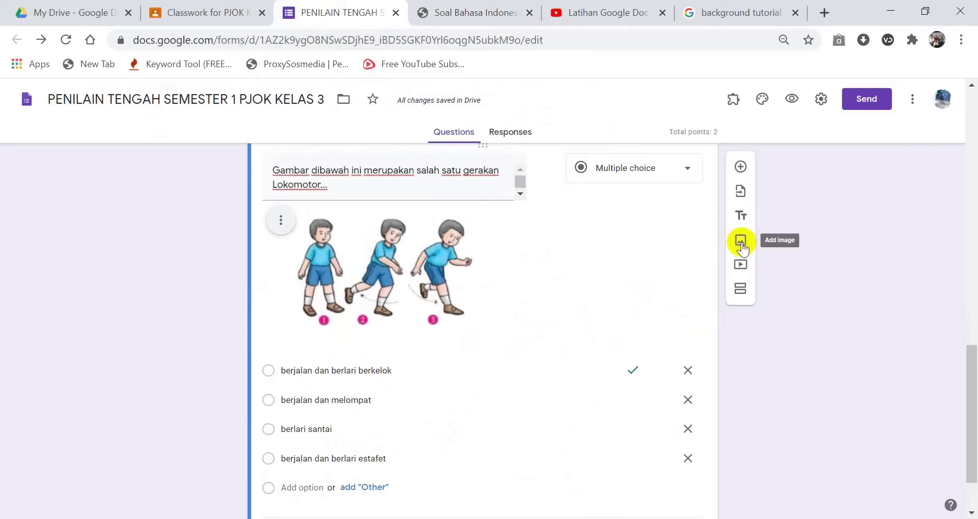
{"action": "scroll", "coordinate": [585, 283], "scroll_direction": "up", "scroll_amount": 6}
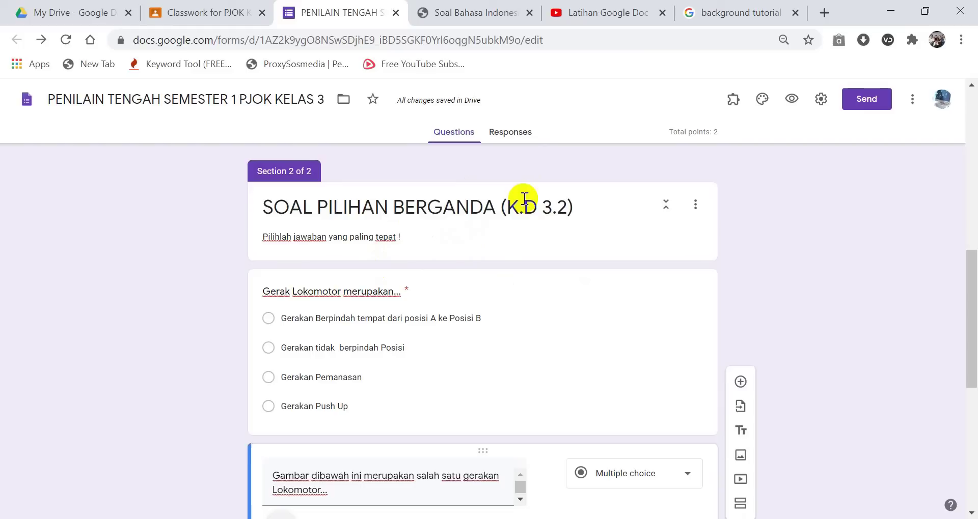
{"action": "scroll", "coordinate": [509, 203], "scroll_direction": "down", "scroll_amount": 2}
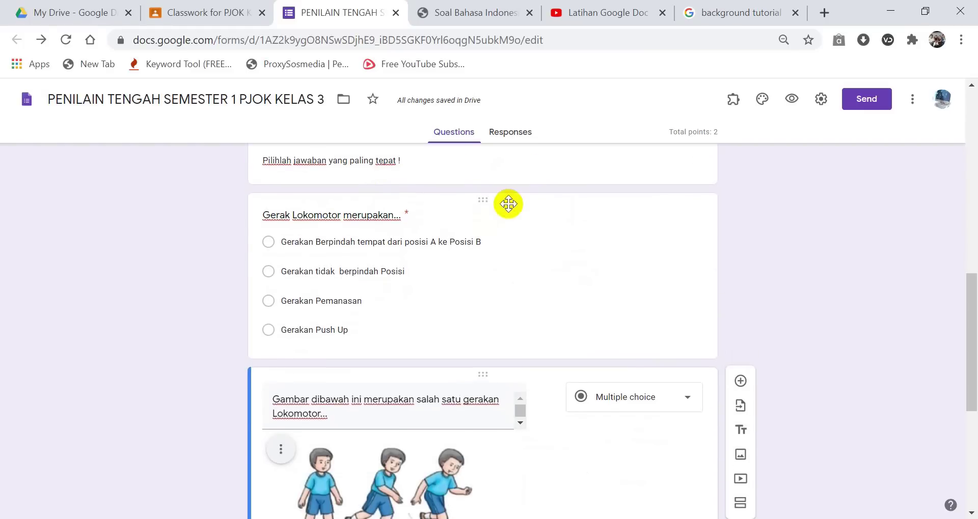
{"action": "scroll", "coordinate": [508, 204], "scroll_direction": "down", "scroll_amount": 3}
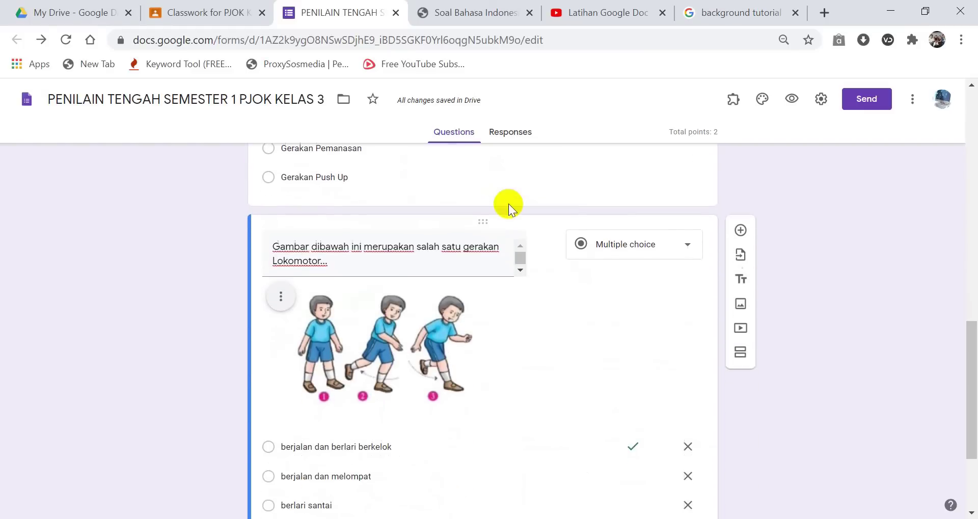
{"action": "left_click", "coordinate": [740, 352]}
{"action": "scroll", "coordinate": [466, 379], "scroll_direction": "down", "scroll_amount": 4}
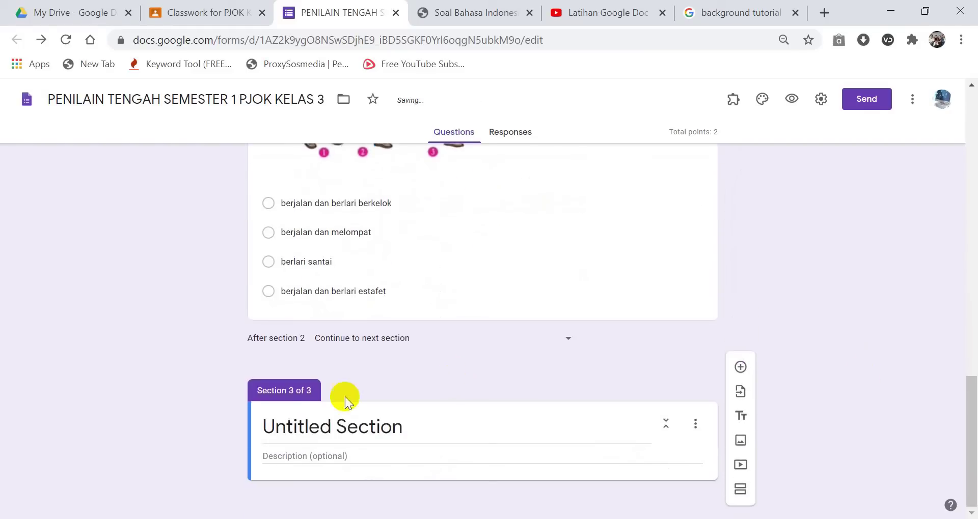
{"action": "scroll", "coordinate": [340, 423], "scroll_direction": "up", "scroll_amount": 9}
{"action": "scroll", "coordinate": [341, 413], "scroll_direction": "down", "scroll_amount": 9}
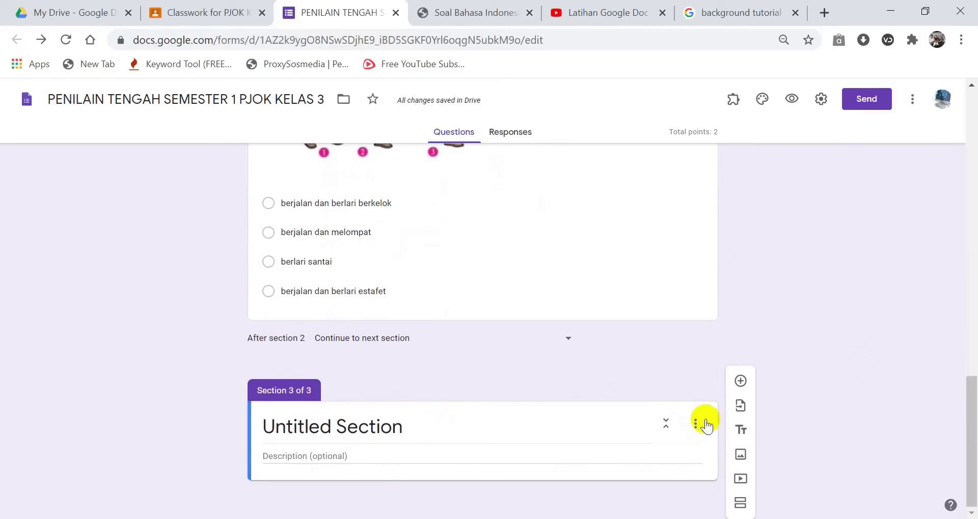
{"action": "left_click", "coordinate": [695, 424]}
{"action": "left_click", "coordinate": [719, 462]}
Step: Insert the image "soal 2" after the picture question and title it "cerita ini untuk mnjawab 3 soal dibawah.."
{"action": "scroll", "coordinate": [460, 311], "scroll_direction": "up", "scroll_amount": 5}
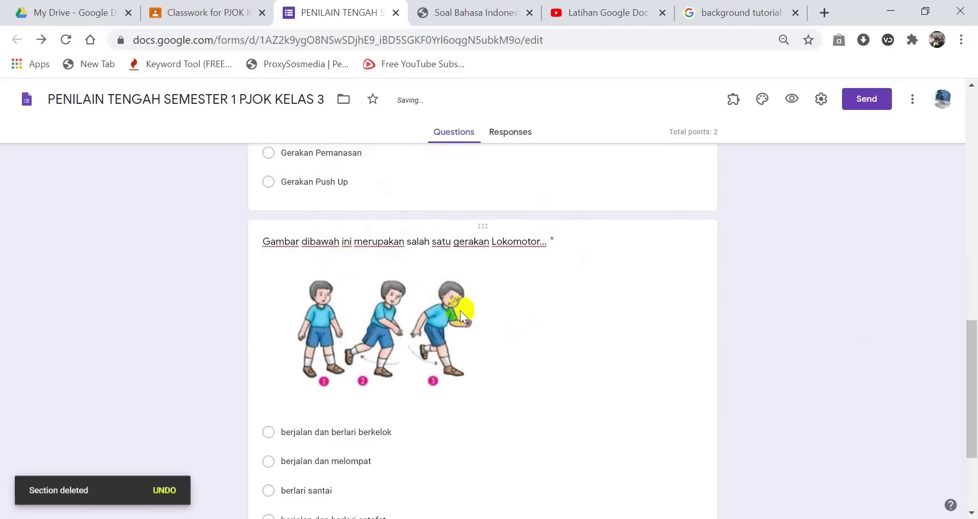
{"action": "left_click", "coordinate": [582, 414]}
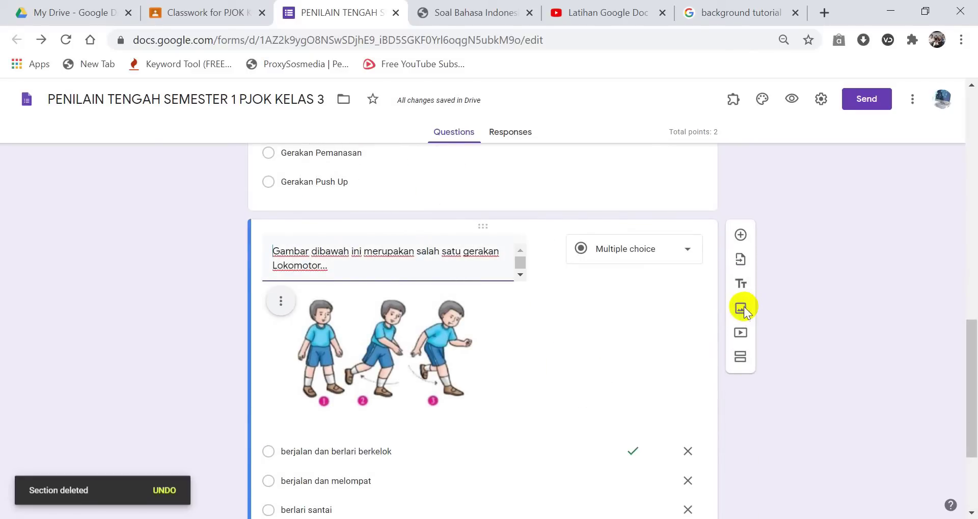
{"action": "left_click", "coordinate": [741, 309]}
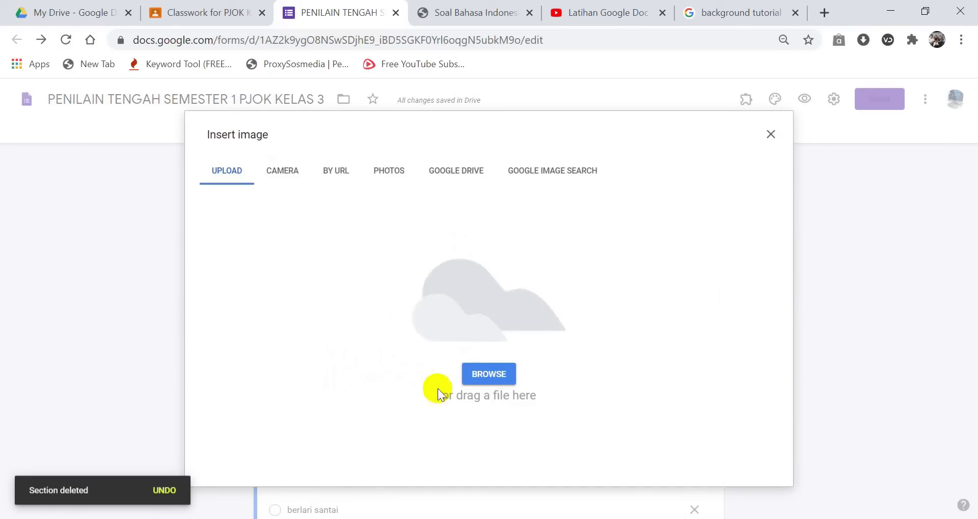
{"action": "left_click", "coordinate": [471, 373]}
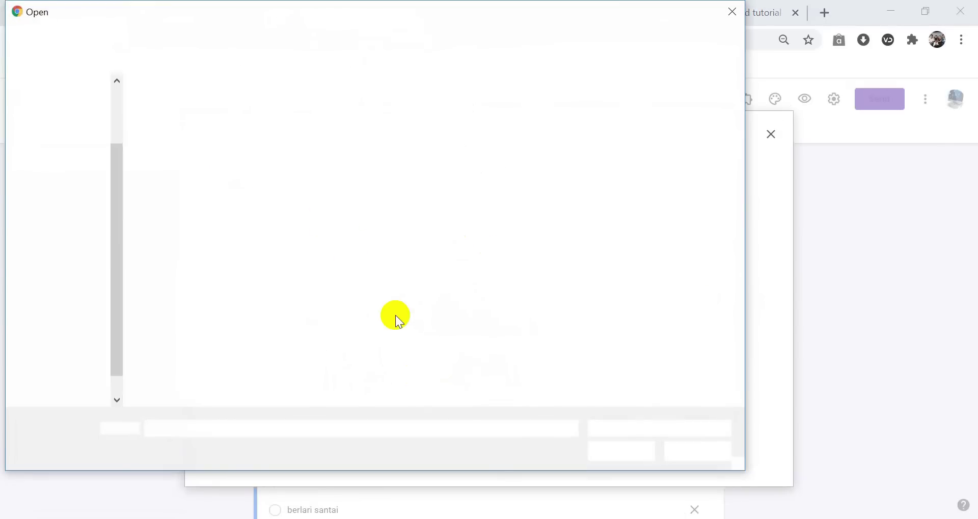
{"action": "left_click", "coordinate": [692, 134]}
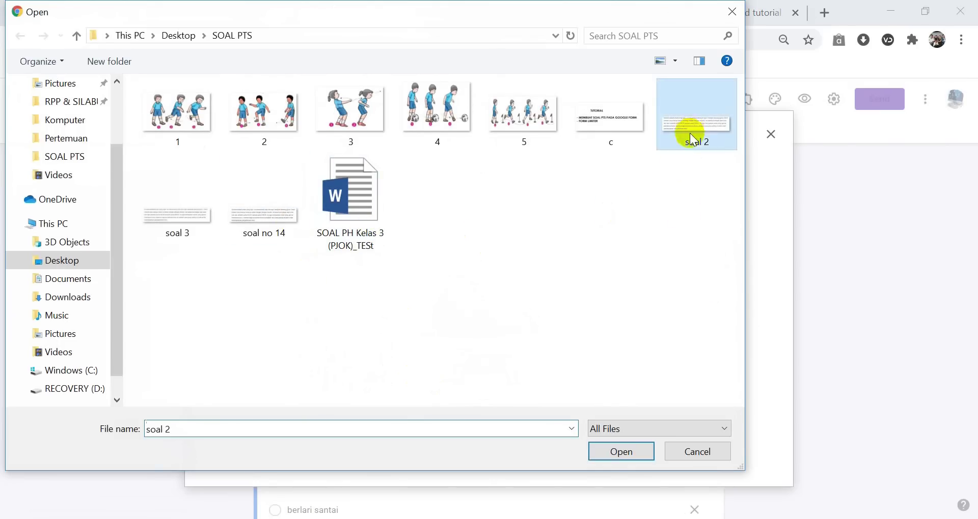
{"action": "left_click", "coordinate": [615, 454]}
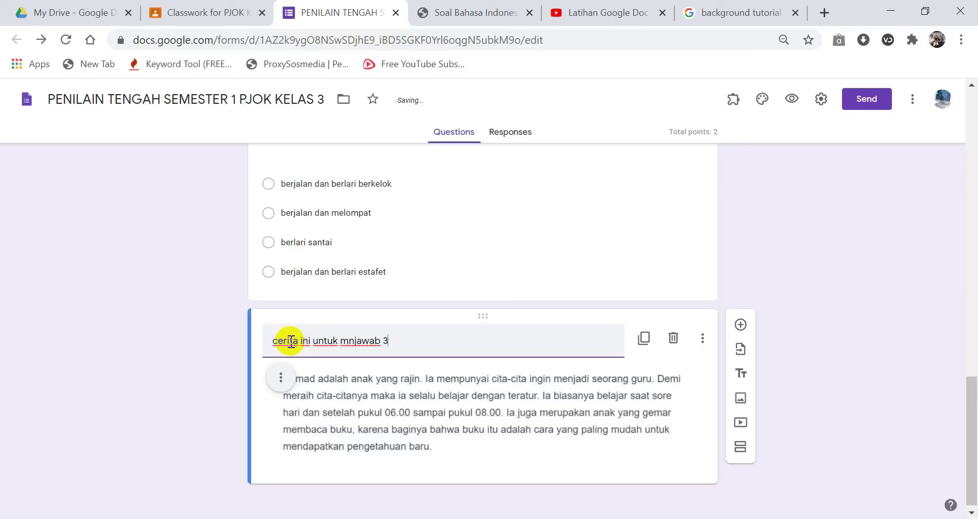
{"action": "type", "text": "bawah.."}
{"action": "left_click", "coordinate": [280, 378]}
{"action": "left_click", "coordinate": [219, 461]}
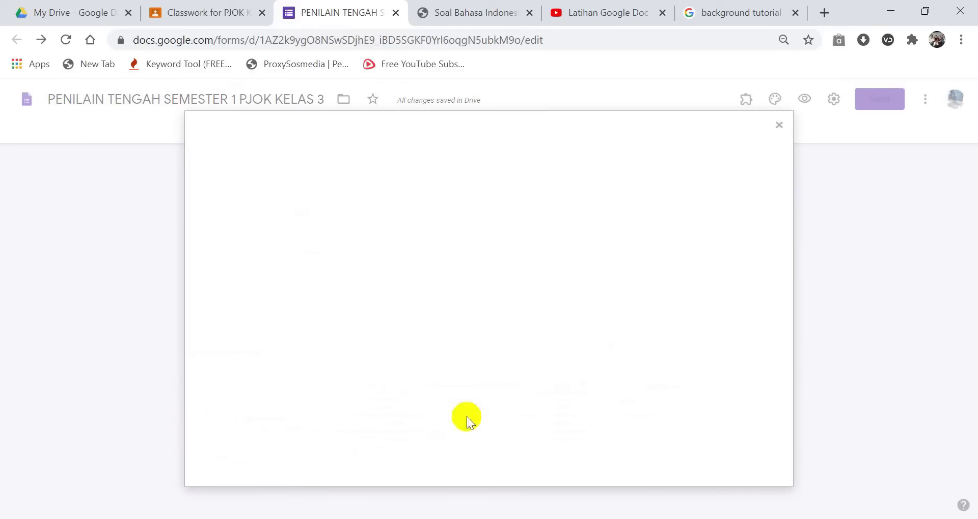
{"action": "left_click", "coordinate": [779, 125]}
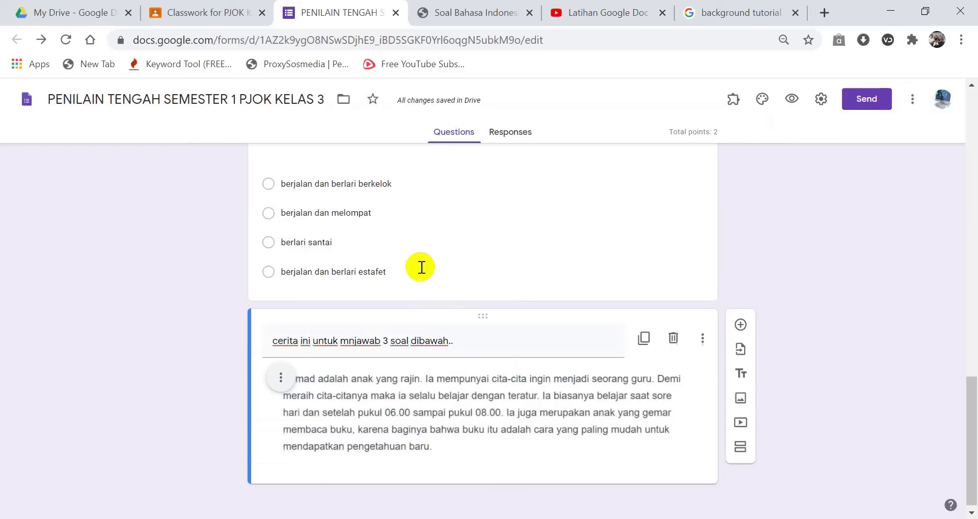
{"action": "left_click", "coordinate": [280, 378]}
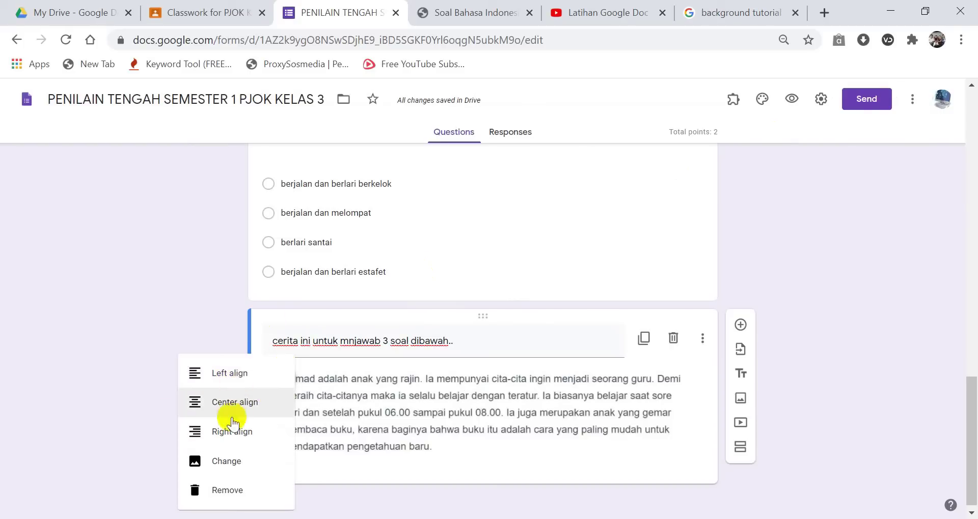
{"action": "left_click", "coordinate": [575, 437]}
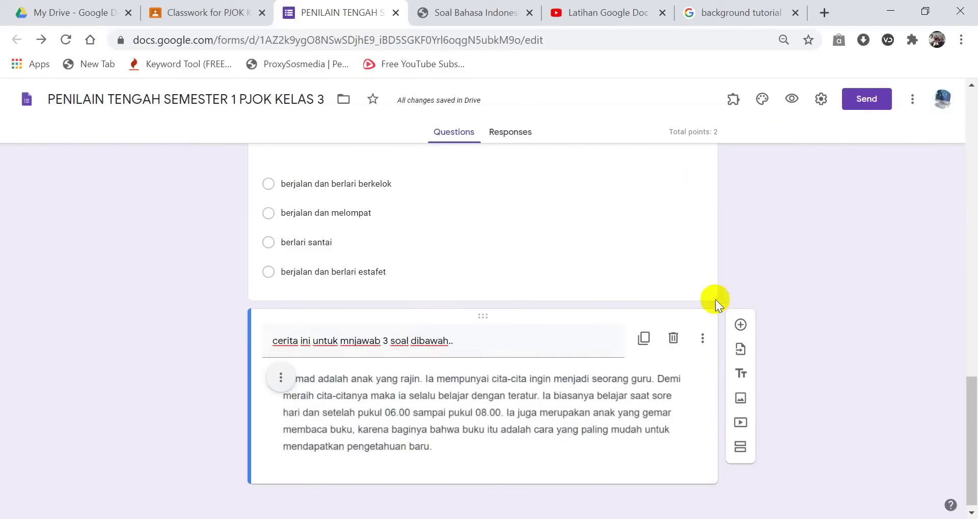
Step: Add a question below the story image and copy question 11's text "Judul yang tepat untuk cerita di atas adalah ...." from the Soal Bahasa Indonesia page into it
{"action": "left_click", "coordinate": [741, 326]}
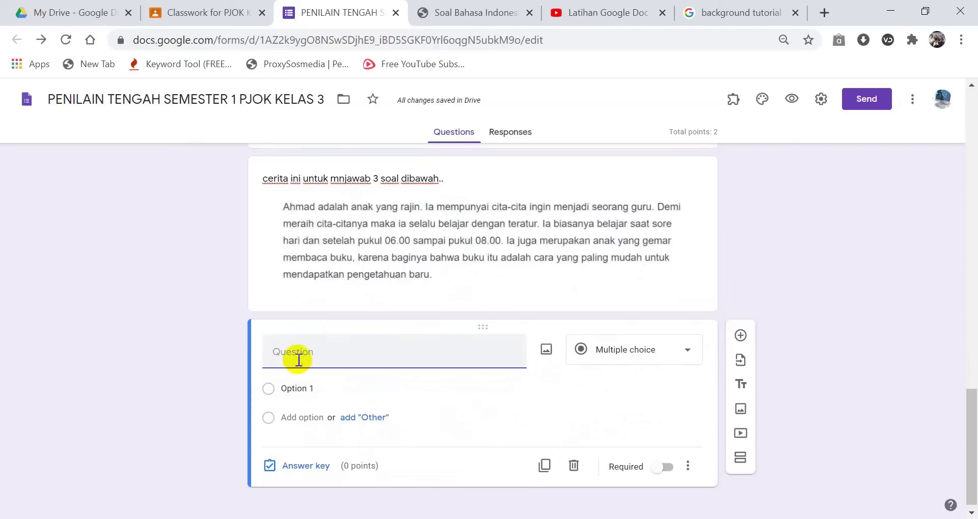
{"action": "left_click", "coordinate": [437, 13]}
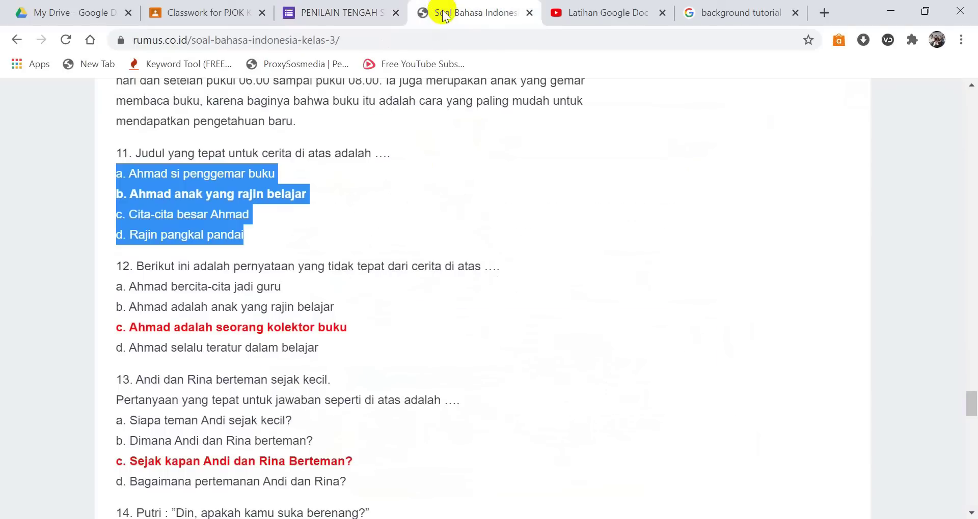
{"action": "scroll", "coordinate": [206, 265], "scroll_direction": "down", "scroll_amount": 2}
{"action": "scroll", "coordinate": [227, 218], "scroll_direction": "up", "scroll_amount": 2}
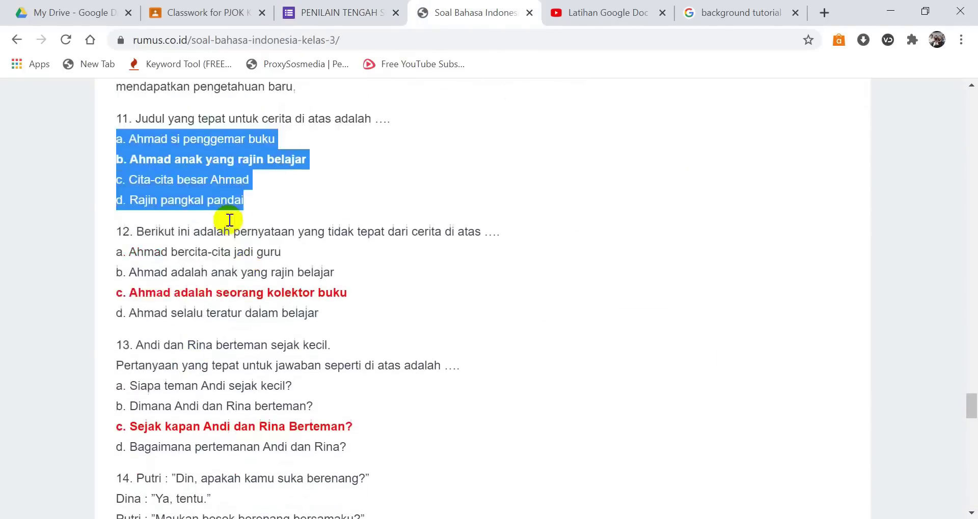
{"action": "left_click", "coordinate": [162, 153]}
{"action": "left_click_drag", "start_coordinate": [136, 153], "coordinate": [422, 162]}
{"action": "key", "text": "ctrl+c"}
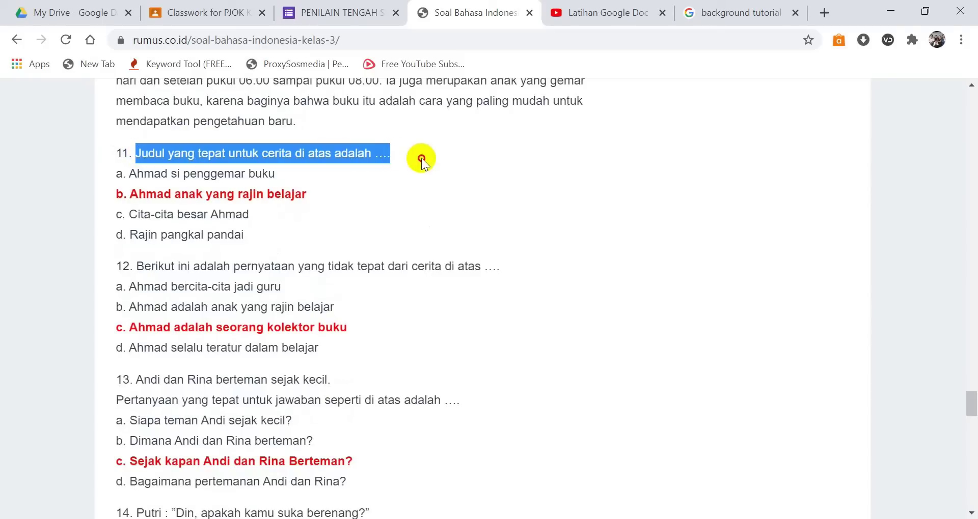
{"action": "left_click", "coordinate": [356, 10]}
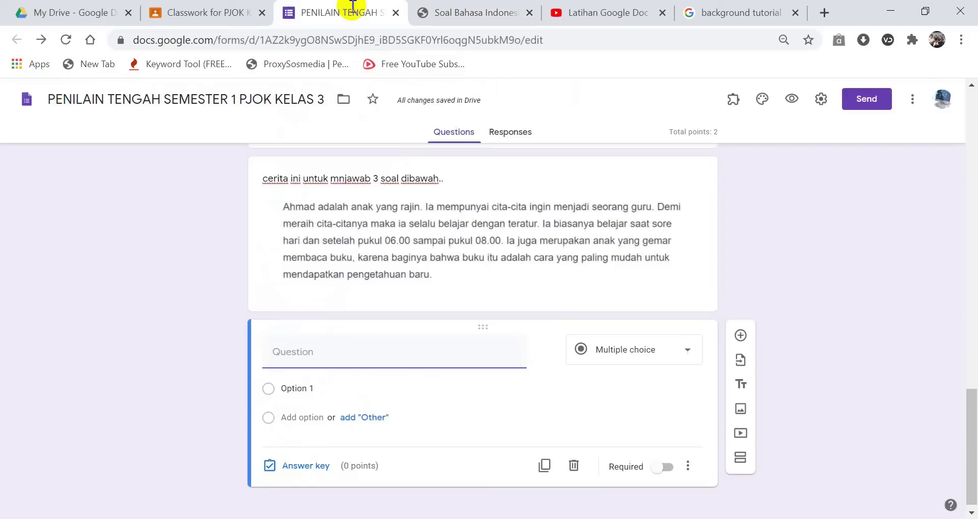
{"action": "left_click", "coordinate": [329, 356]}
{"action": "key", "text": "ctrl+v"}
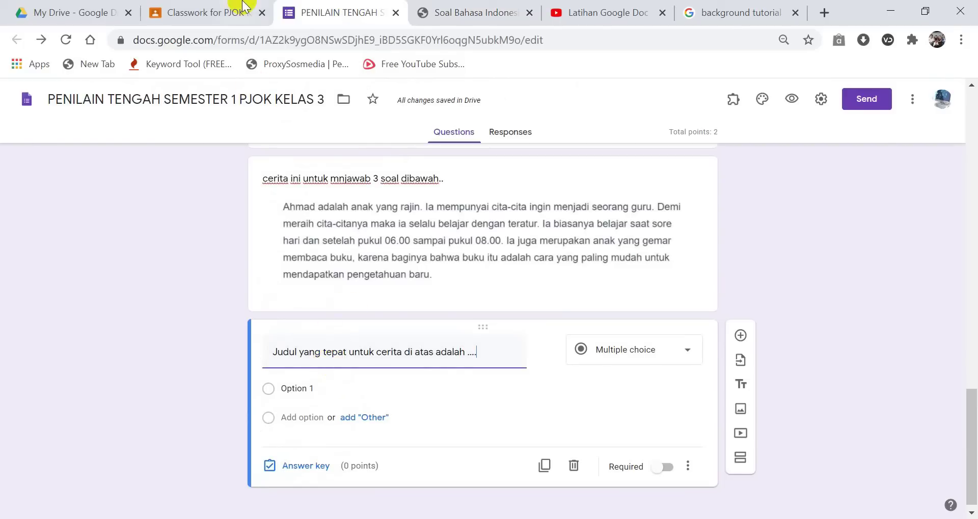
Step: Copy question 11's four answer choices from the web page into the new question's options and remove their letter prefixes
{"action": "left_click", "coordinate": [422, 13]}
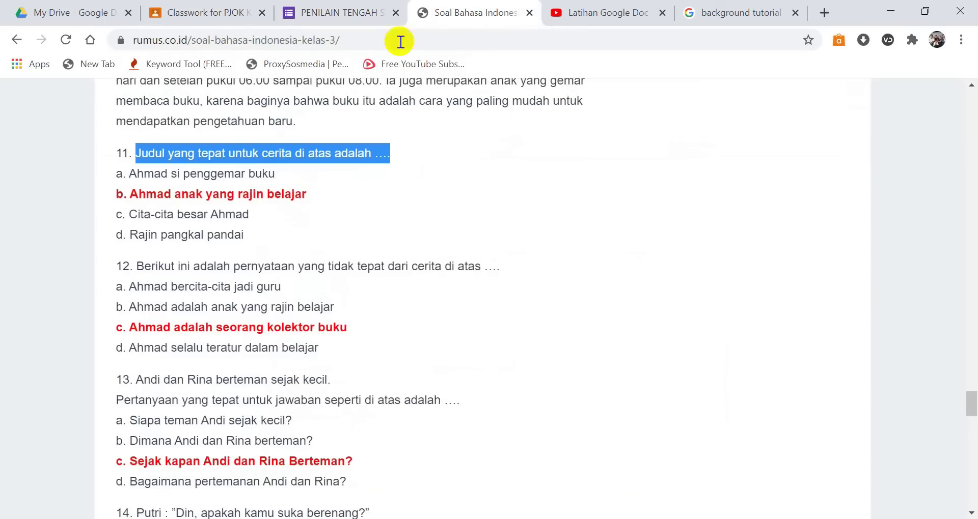
{"action": "left_click_drag", "start_coordinate": [265, 235], "coordinate": [122, 176]}
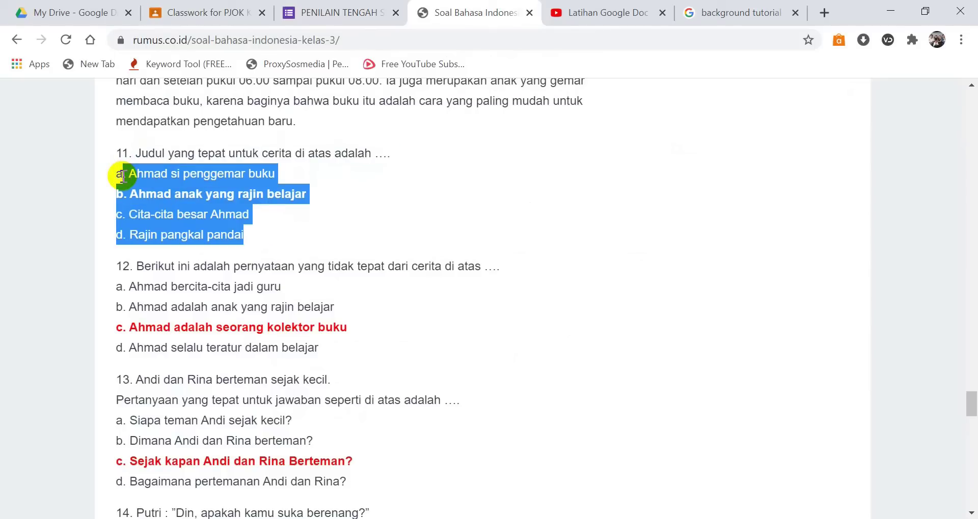
{"action": "left_click", "coordinate": [334, 13]}
{"action": "left_click", "coordinate": [353, 378]}
{"action": "type", "text": "a. Ahmad si penggemar buku b. Ahmad anak yang rajin belajar c. Cita-cita besar Ahmad d. Rajin pangkal pandai"}
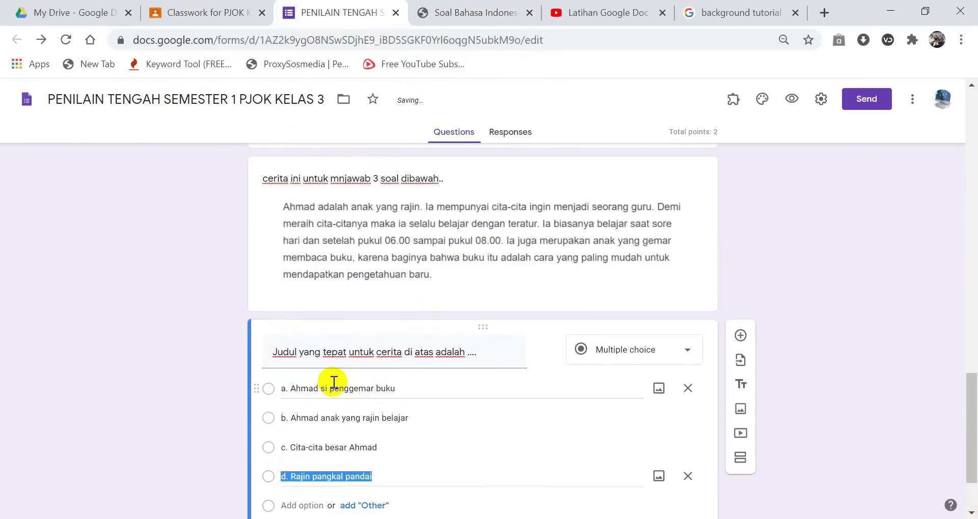
{"action": "left_click", "coordinate": [290, 391]}
{"action": "left_click", "coordinate": [291, 389]}
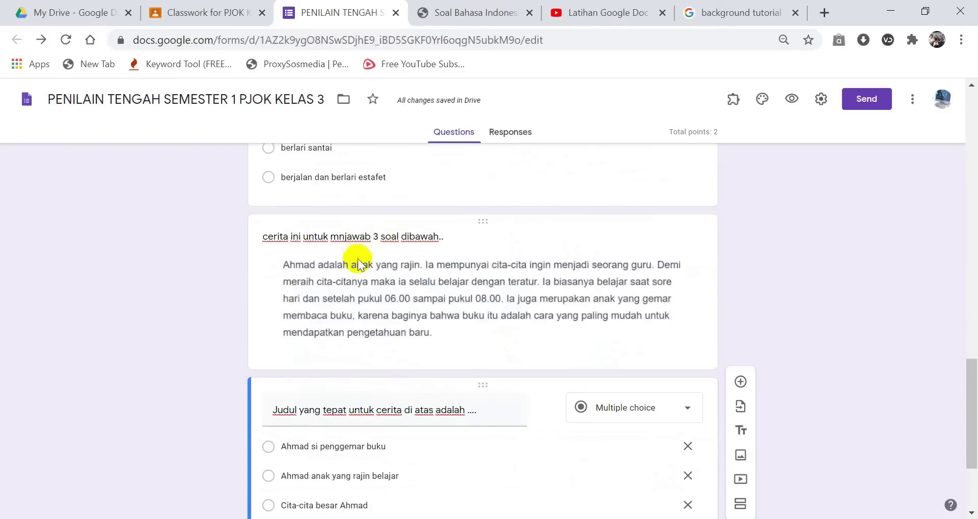
Step: Review the form's General and Presentation settings and save them without changes
{"action": "scroll", "coordinate": [357, 287], "scroll_direction": "up", "scroll_amount": 2}
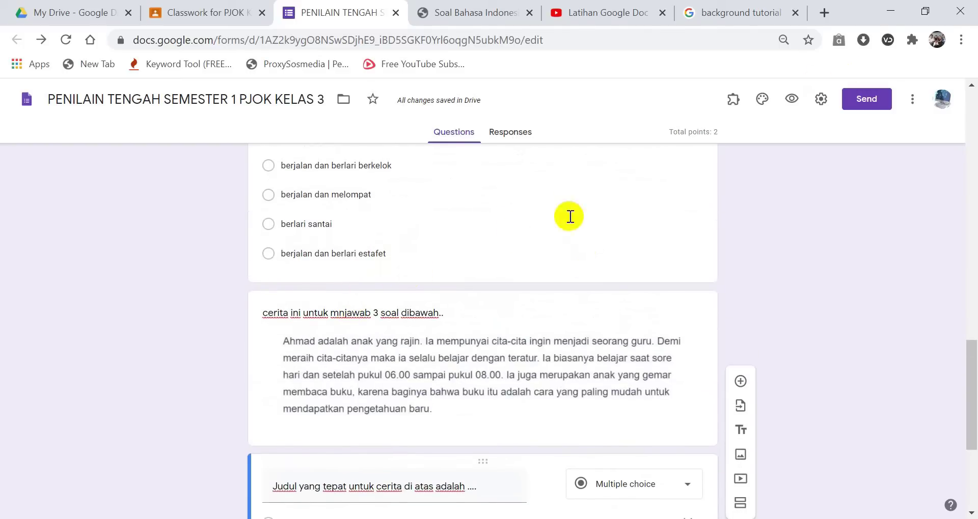
{"action": "left_click", "coordinate": [821, 100]}
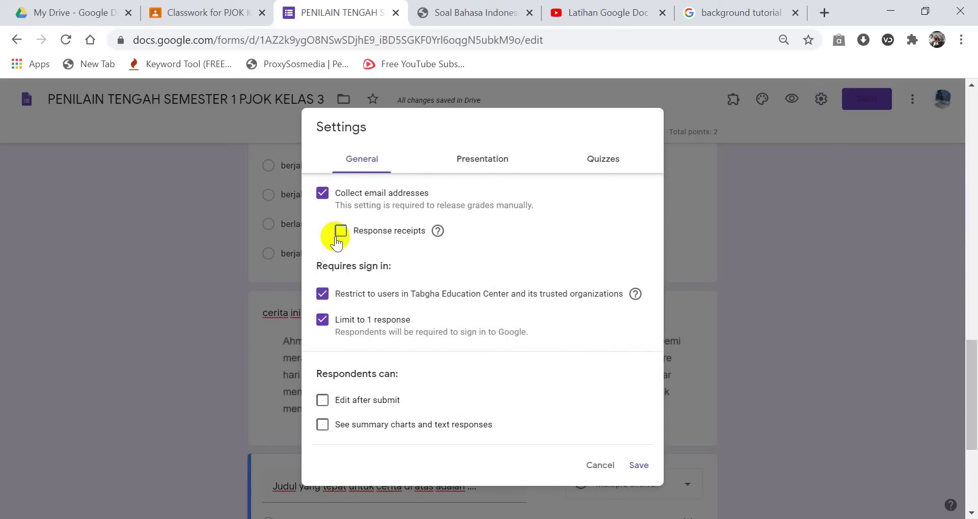
{"action": "left_click", "coordinate": [479, 161]}
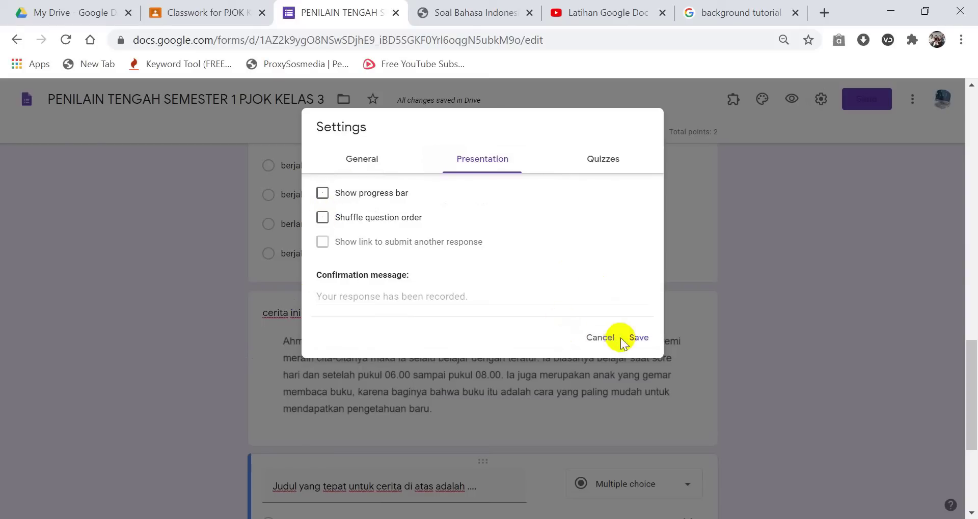
{"action": "left_click", "coordinate": [636, 338]}
Step: Look over the story image, its title question and the earlier questions back to the start of section 2
{"action": "scroll", "coordinate": [477, 309], "scroll_direction": "down", "scroll_amount": 2}
{"action": "scroll", "coordinate": [479, 309], "scroll_direction": "down", "scroll_amount": 1}
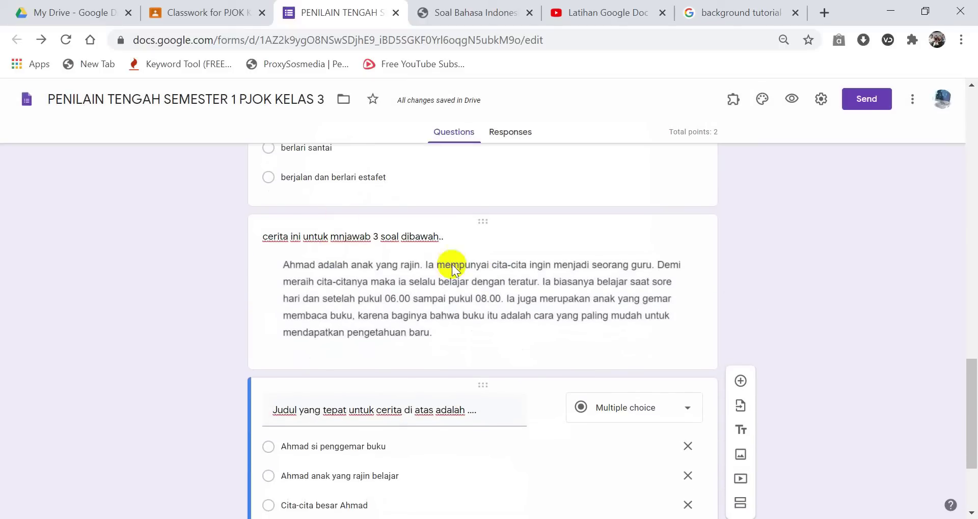
{"action": "scroll", "coordinate": [373, 319], "scroll_direction": "down", "scroll_amount": 3}
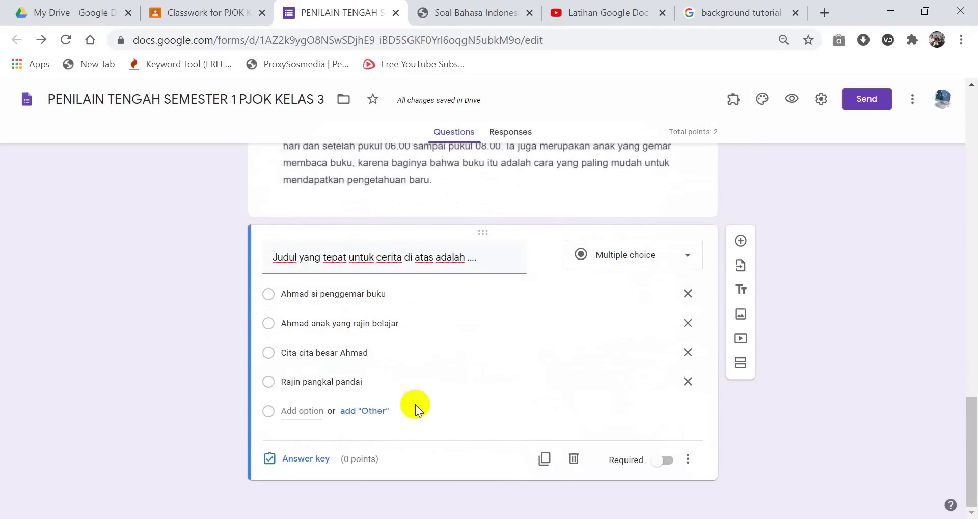
{"action": "scroll", "coordinate": [410, 286], "scroll_direction": "up", "scroll_amount": 3}
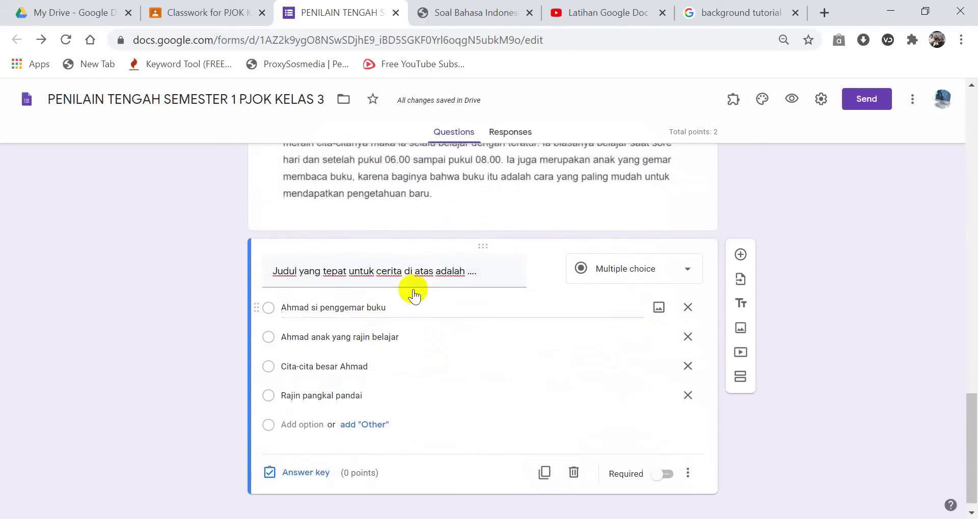
{"action": "scroll", "coordinate": [626, 410], "scroll_direction": "down", "scroll_amount": 3}
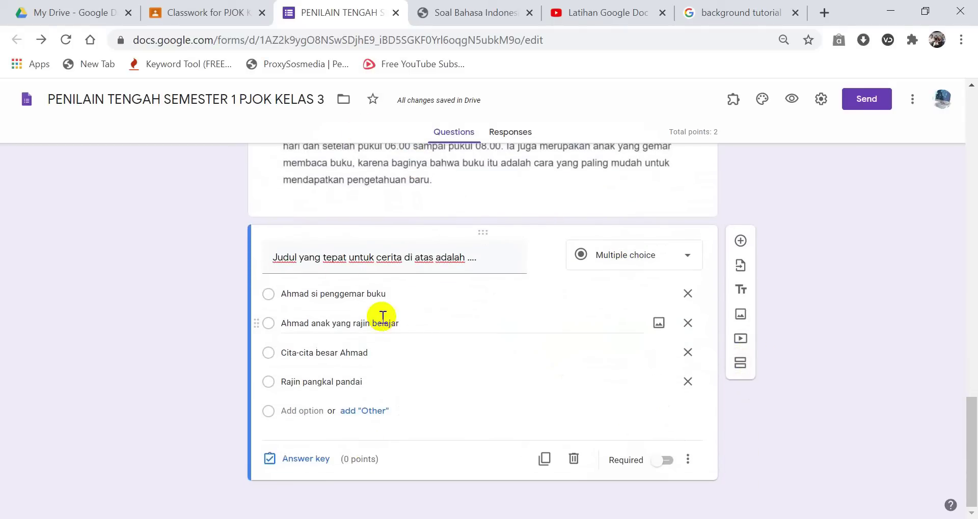
{"action": "scroll", "coordinate": [546, 375], "scroll_direction": "down", "scroll_amount": 10}
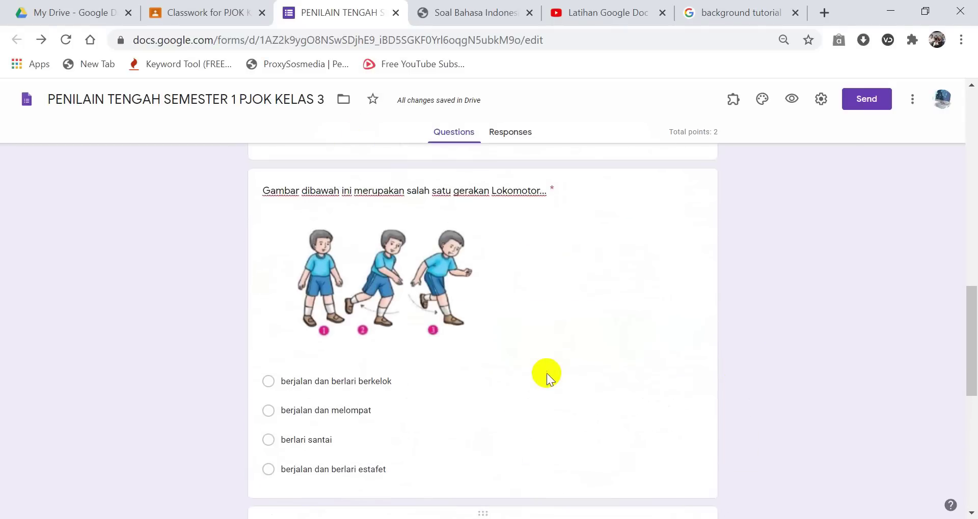
{"action": "scroll", "coordinate": [374, 263], "scroll_direction": "up", "scroll_amount": 6}
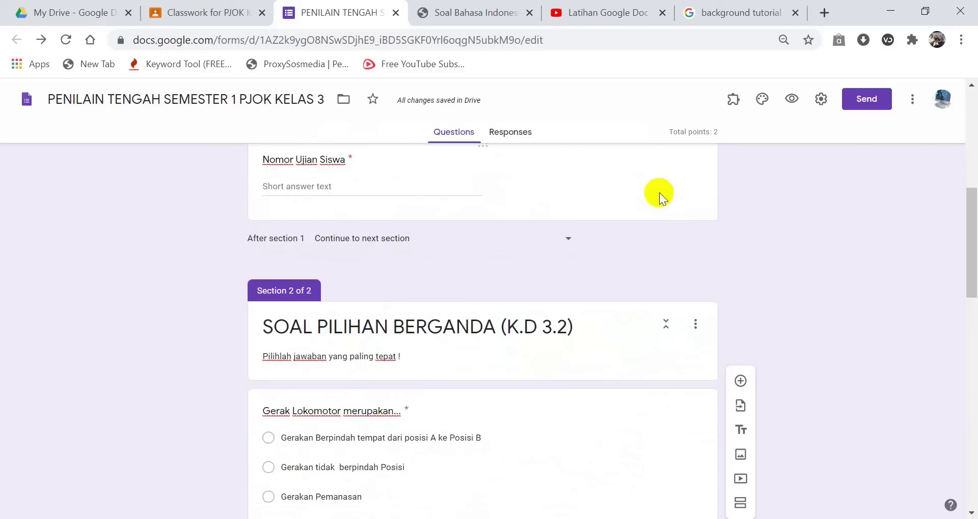
Step: Check the form's total points and the points assigned to the Gerak Lokomotor and picture questions
{"action": "left_click", "coordinate": [718, 133]}
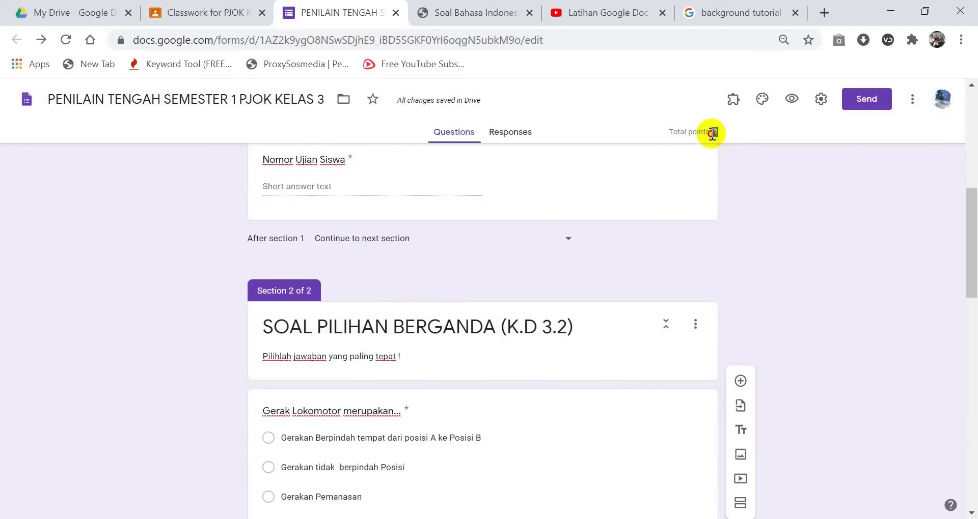
{"action": "scroll", "coordinate": [524, 227], "scroll_direction": "down", "scroll_amount": 5}
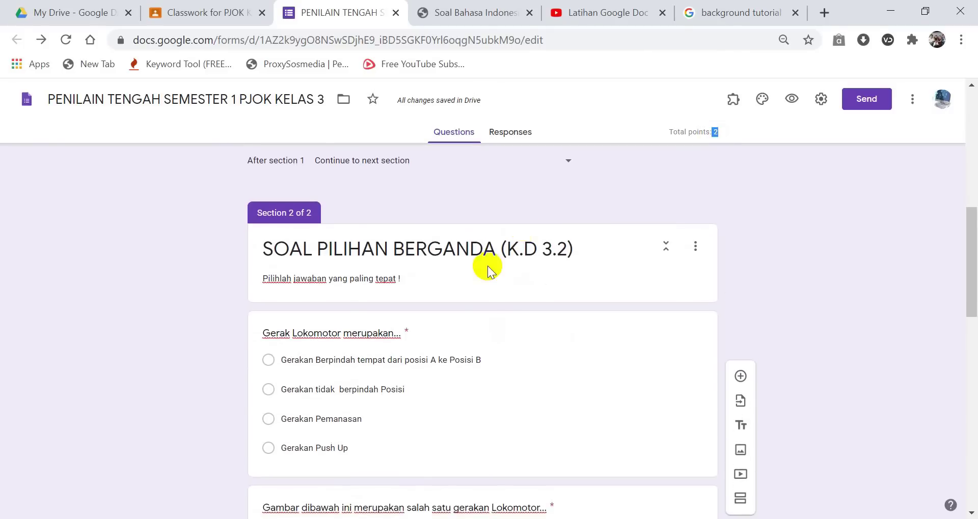
{"action": "left_click", "coordinate": [472, 259]}
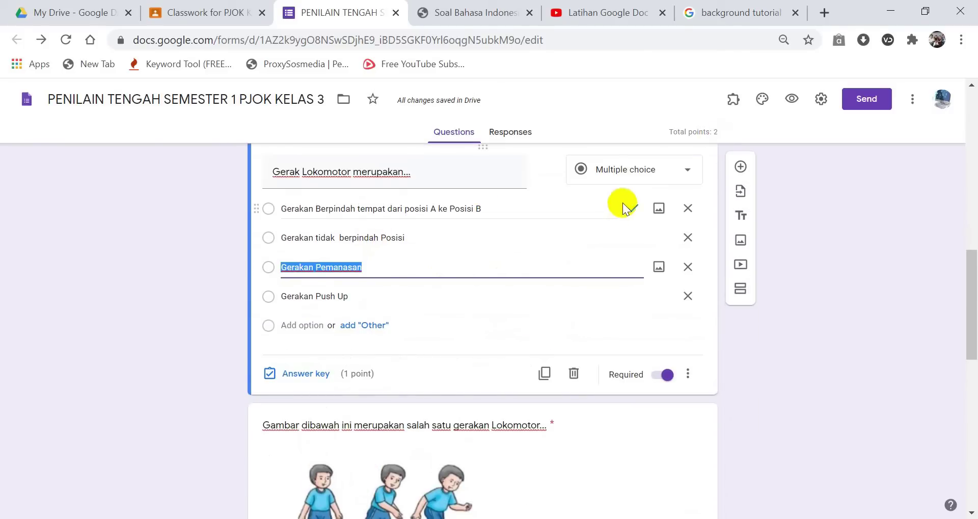
{"action": "scroll", "coordinate": [483, 324], "scroll_direction": "down", "scroll_amount": 5}
{"action": "left_click", "coordinate": [527, 327]}
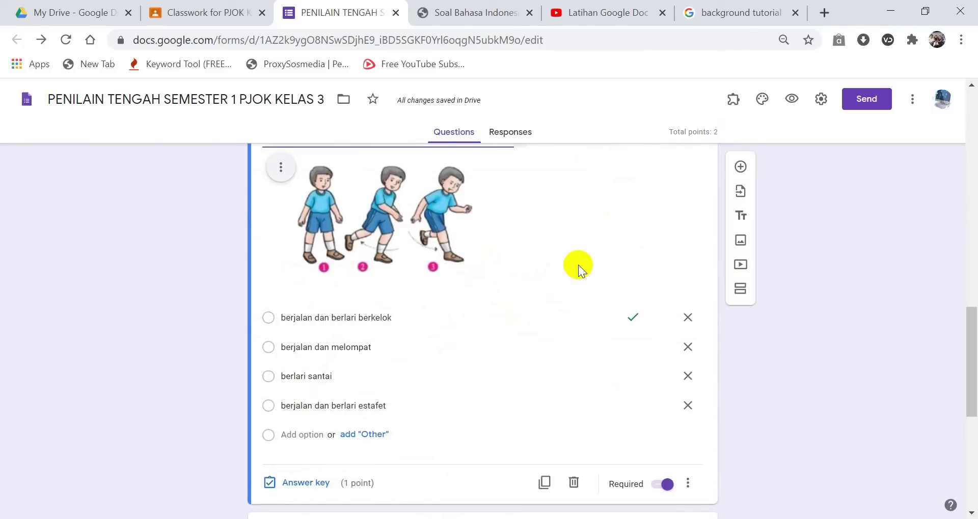
{"action": "scroll", "coordinate": [485, 366], "scroll_direction": "down", "scroll_amount": 6}
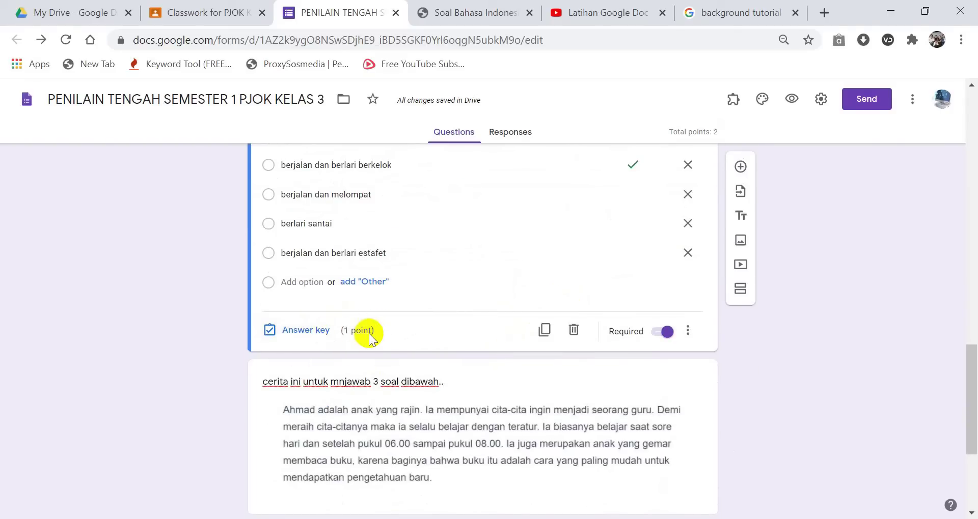
{"action": "scroll", "coordinate": [372, 338], "scroll_direction": "up", "scroll_amount": 3}
{"action": "scroll", "coordinate": [367, 306], "scroll_direction": "up", "scroll_amount": 2}
{"action": "scroll", "coordinate": [356, 309], "scroll_direction": "down", "scroll_amount": 2}
{"action": "scroll", "coordinate": [357, 331], "scroll_direction": "up", "scroll_amount": 7}
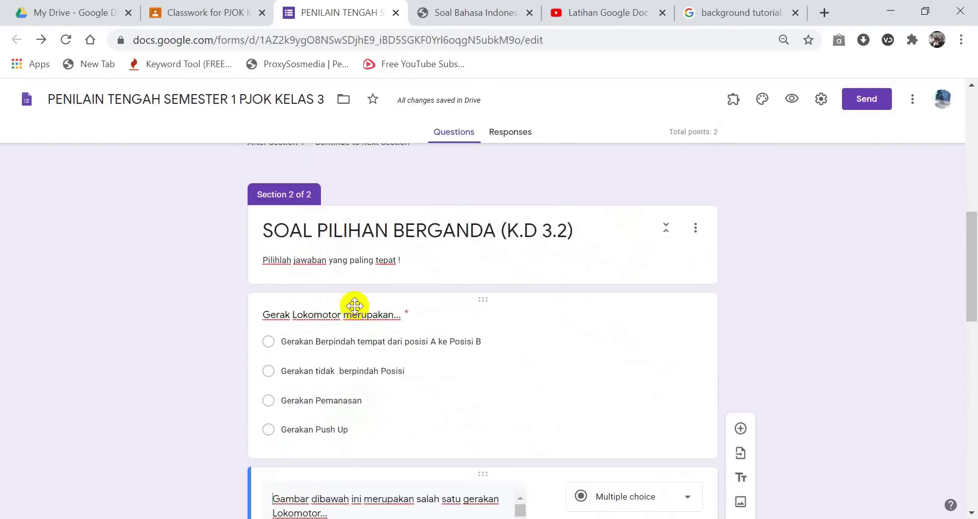
{"action": "left_click", "coordinate": [357, 362]}
{"action": "scroll", "coordinate": [357, 359], "scroll_direction": "down", "scroll_amount": 3}
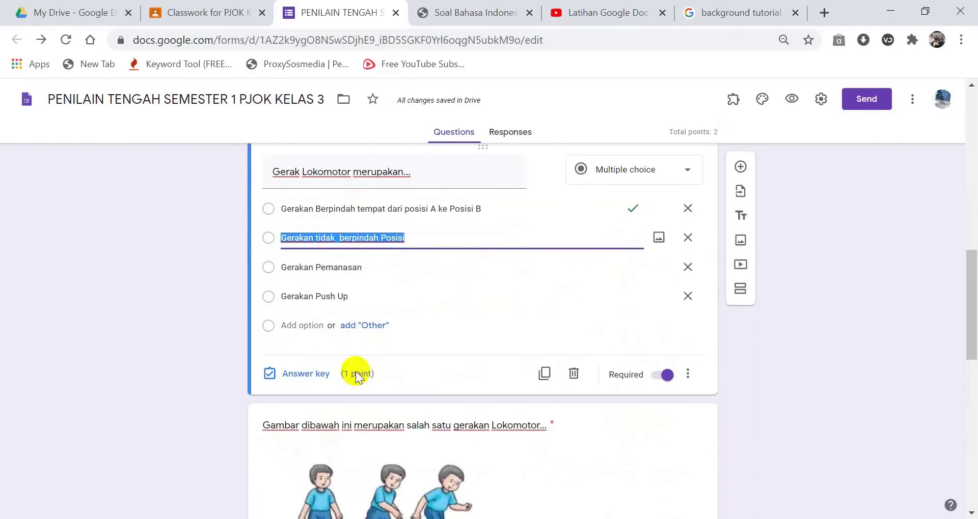
{"action": "scroll", "coordinate": [355, 366], "scroll_direction": "down", "scroll_amount": 8}
{"action": "scroll", "coordinate": [356, 374], "scroll_direction": "down", "scroll_amount": 4}
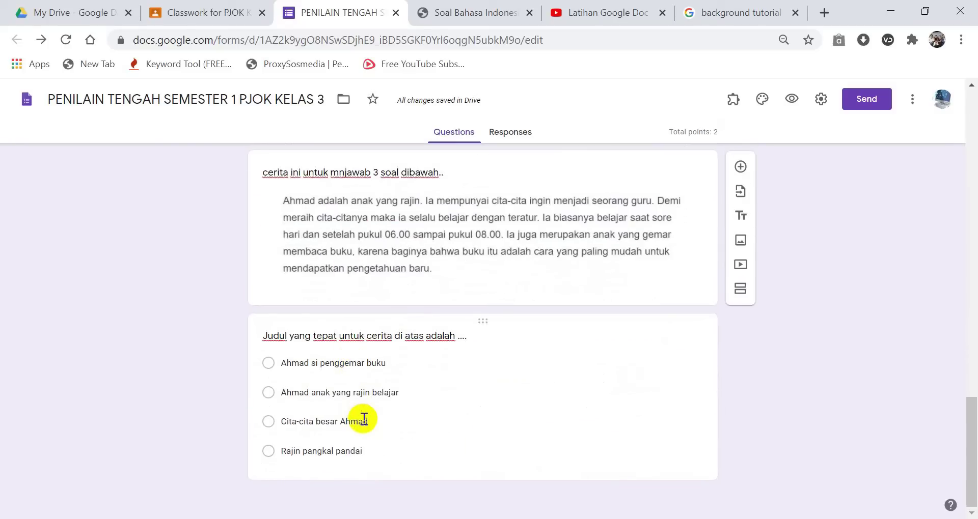
Step: Mark "Ahmad anak yang rajin belajar" as the story title question's correct answer, worth 1 point, and make the question required
{"action": "left_click", "coordinate": [363, 422]}
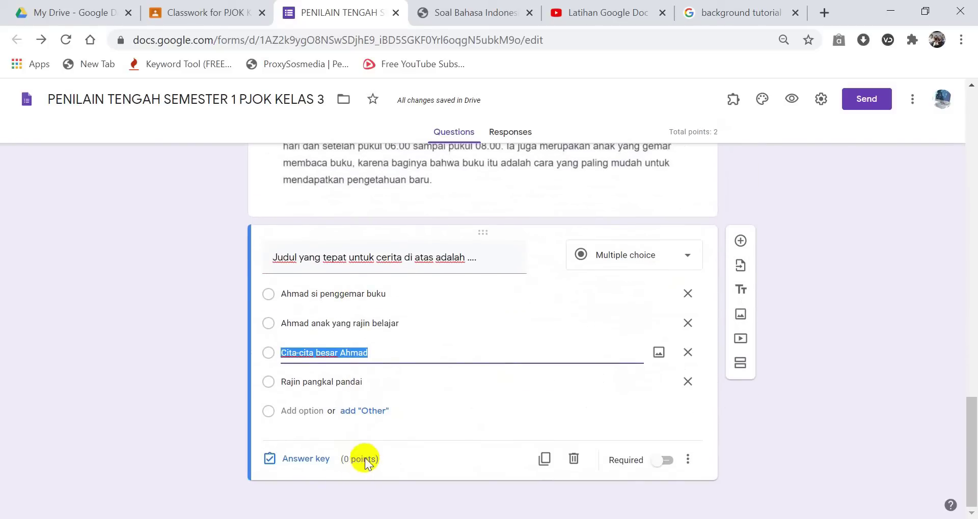
{"action": "left_click", "coordinate": [276, 325]}
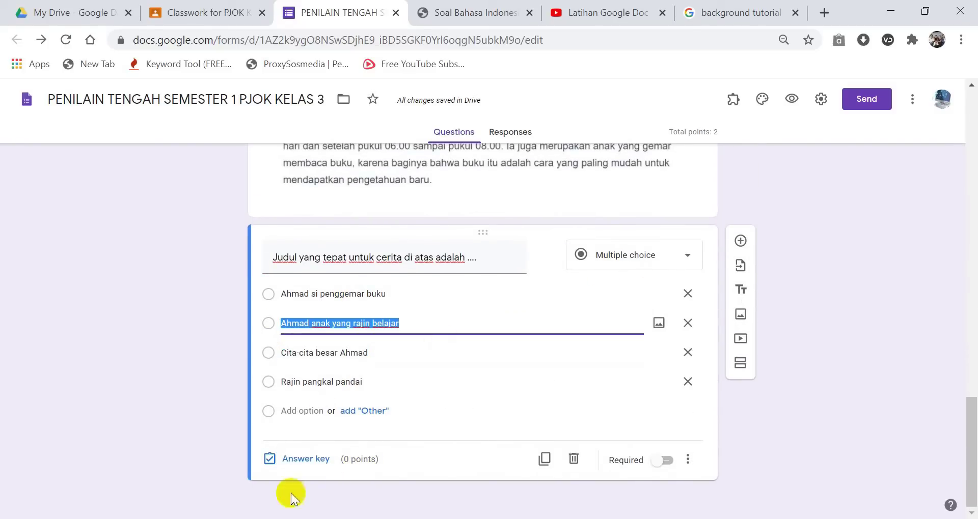
{"action": "left_click", "coordinate": [303, 460]}
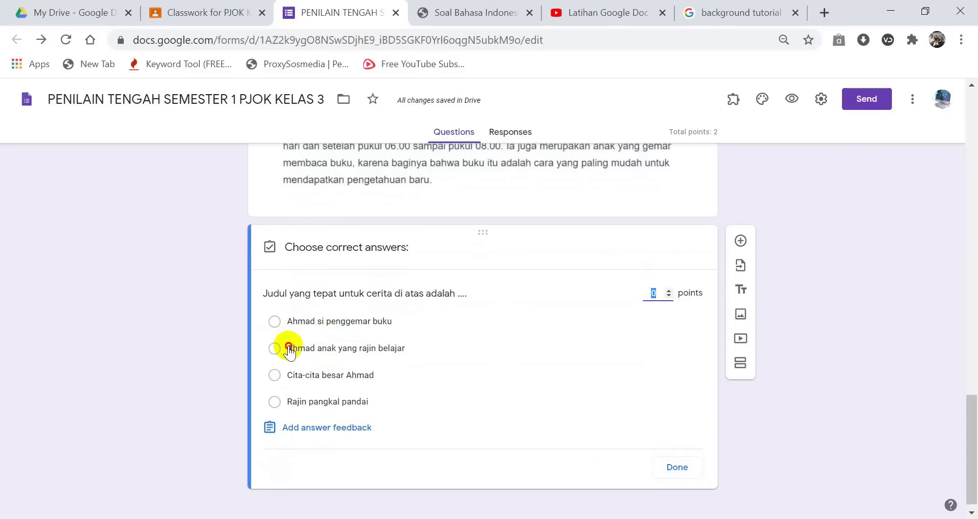
{"action": "left_click", "coordinate": [287, 348]}
{"action": "left_click", "coordinate": [668, 291]}
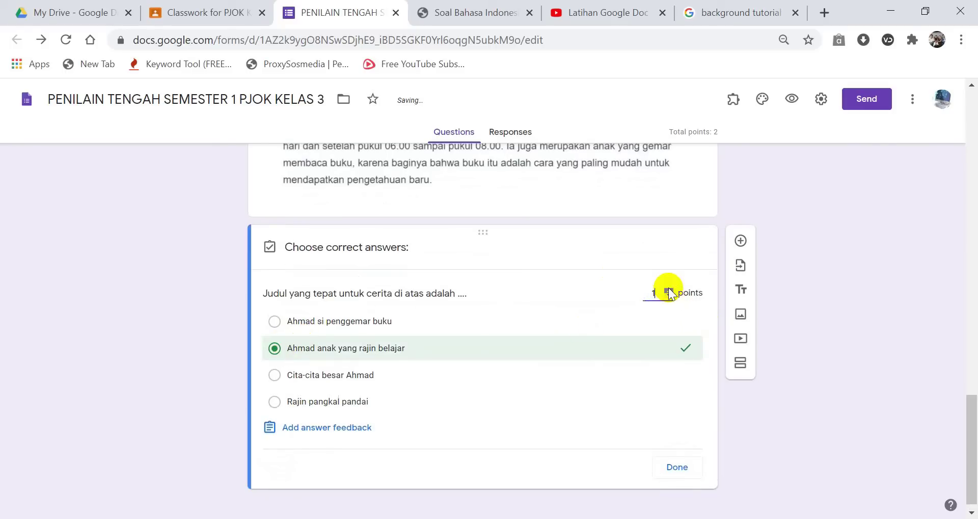
{"action": "left_click", "coordinate": [677, 468]}
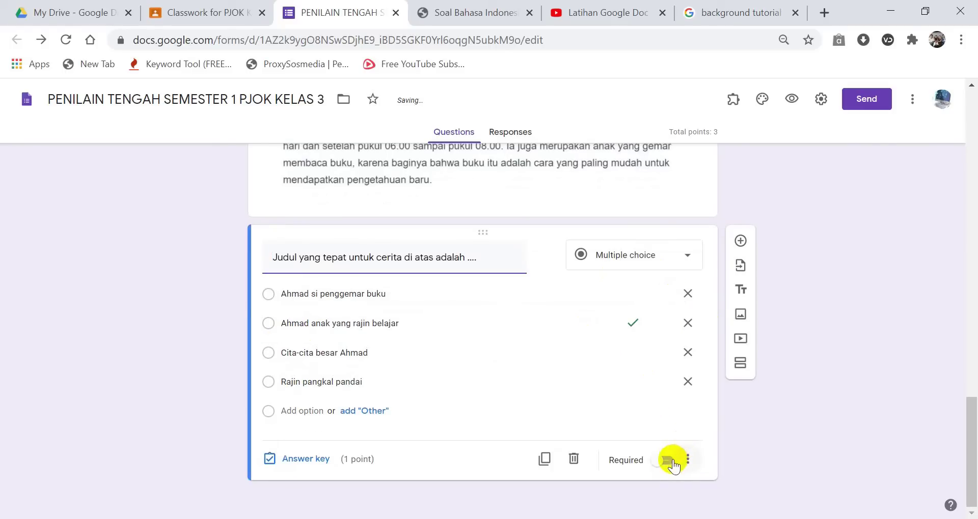
{"action": "left_click", "coordinate": [662, 462]}
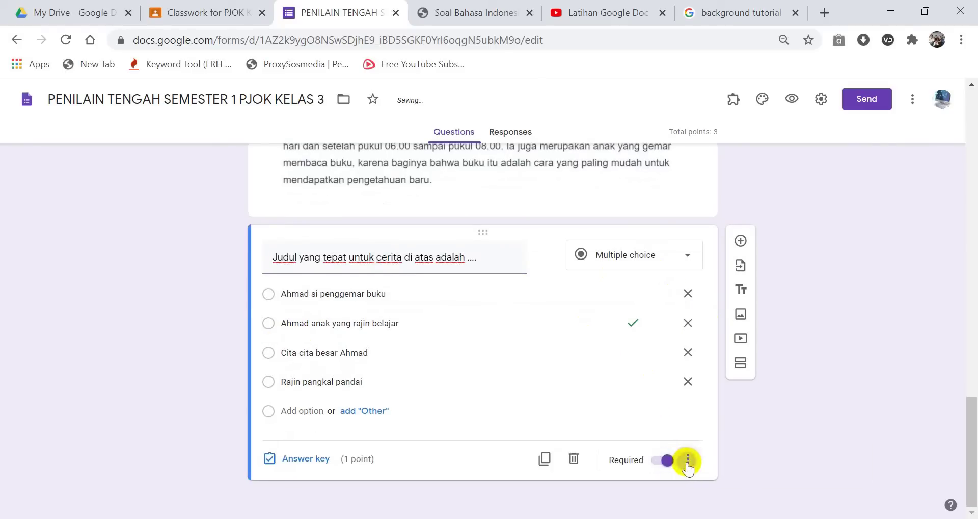
Step: Turn on shuffled option order for the story title question "Judul yang tepat untuk cerita di atas adalah ...."
{"action": "left_click", "coordinate": [687, 459]}
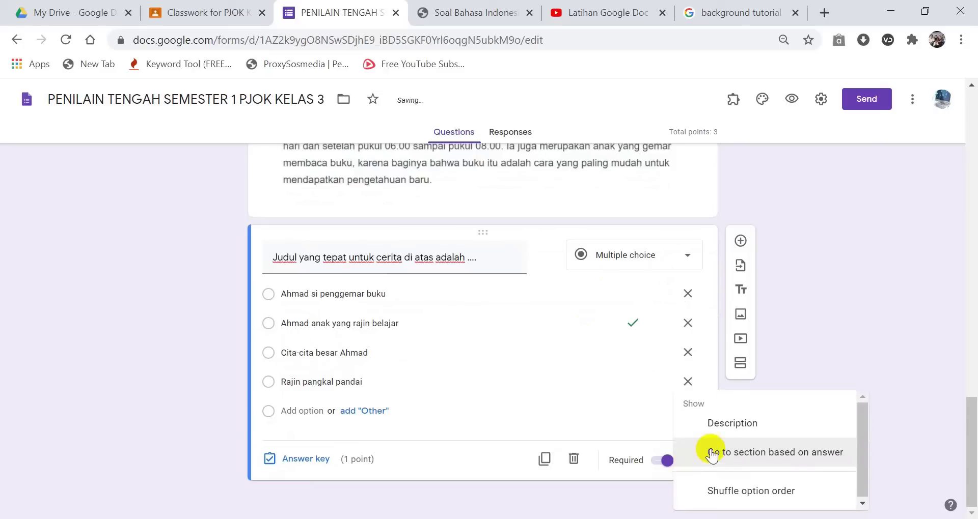
{"action": "left_click", "coordinate": [735, 497]}
{"action": "scroll", "coordinate": [719, 407], "scroll_direction": "up", "scroll_amount": 5}
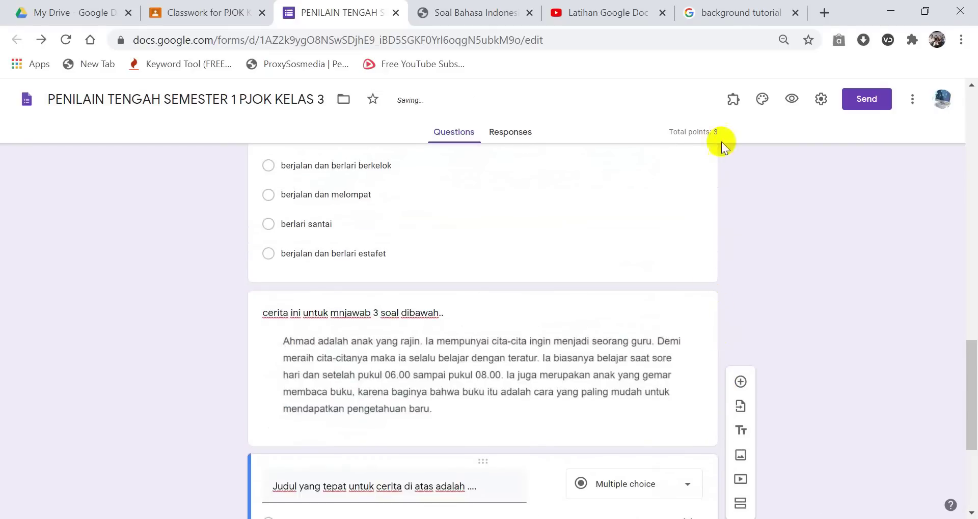
{"action": "scroll", "coordinate": [365, 248], "scroll_direction": "up", "scroll_amount": 3}
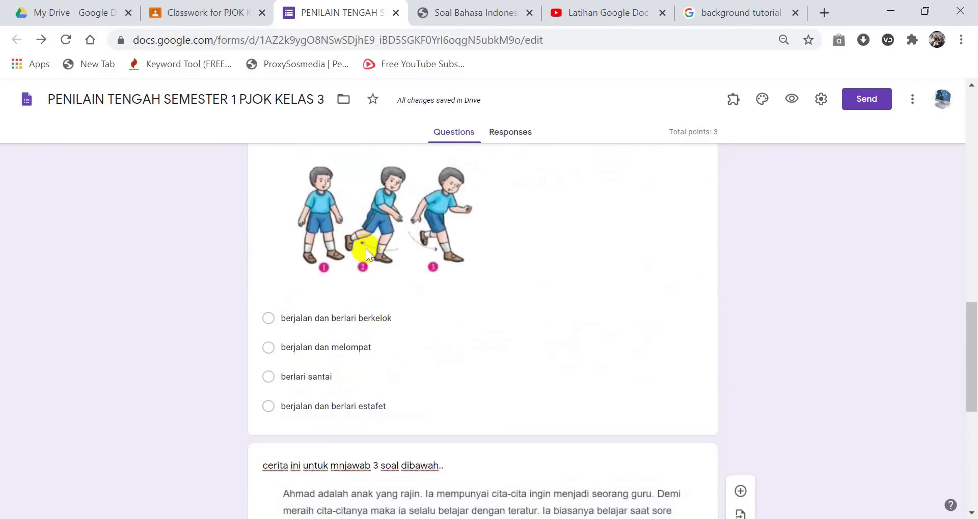
{"action": "scroll", "coordinate": [369, 251], "scroll_direction": "down", "scroll_amount": 5}
{"action": "scroll", "coordinate": [368, 250], "scroll_direction": "down", "scroll_amount": 3}
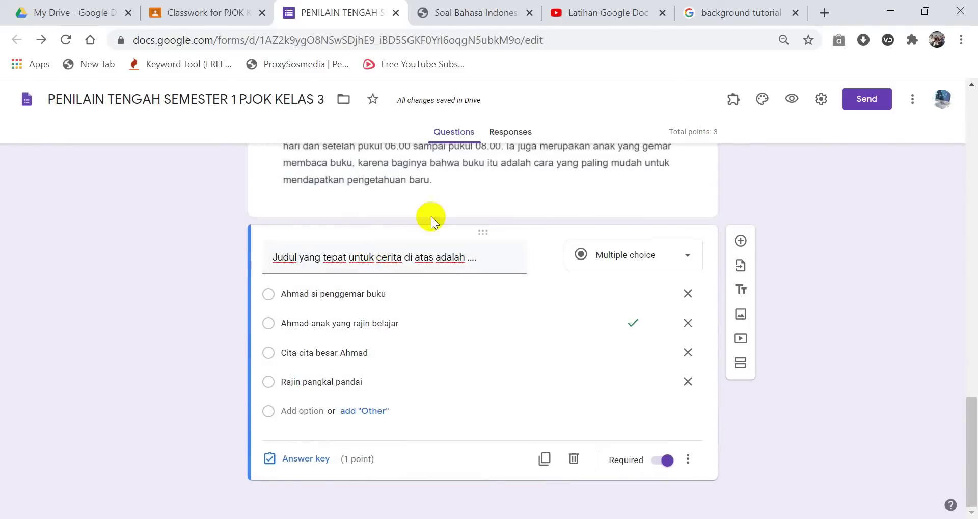
{"action": "scroll", "coordinate": [423, 244], "scroll_direction": "up", "scroll_amount": 2}
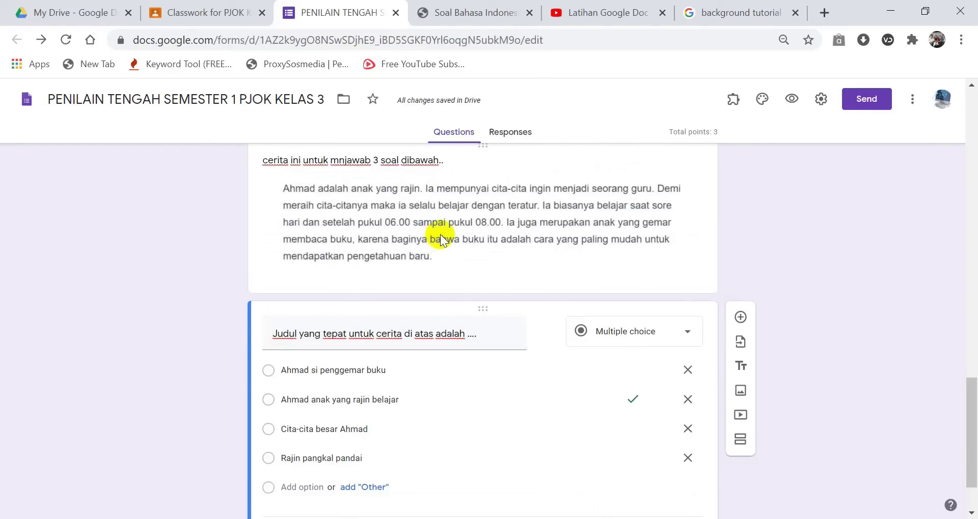
Step: Check the form's responses and return to its questions
{"action": "left_click", "coordinate": [511, 134]}
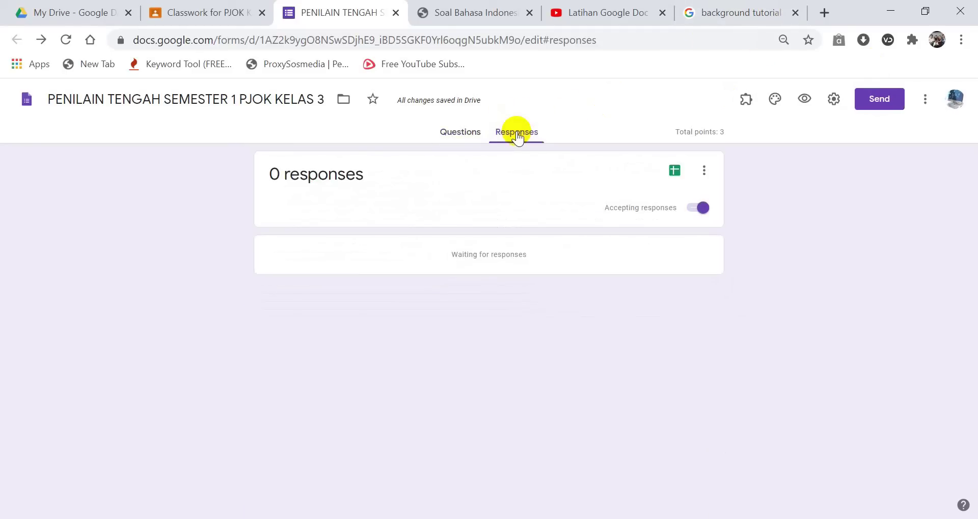
{"action": "left_click", "coordinate": [460, 133]}
{"action": "left_click", "coordinate": [512, 133]}
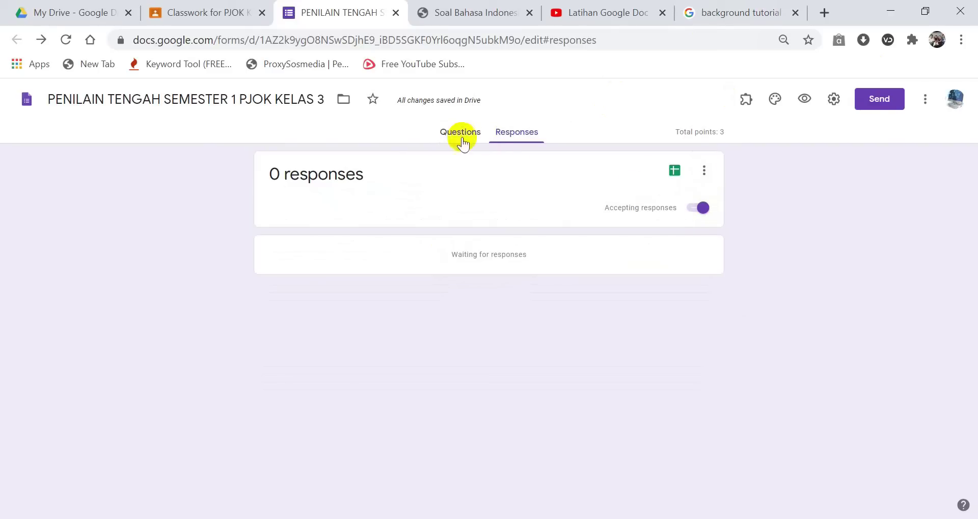
{"action": "left_click", "coordinate": [459, 135]}
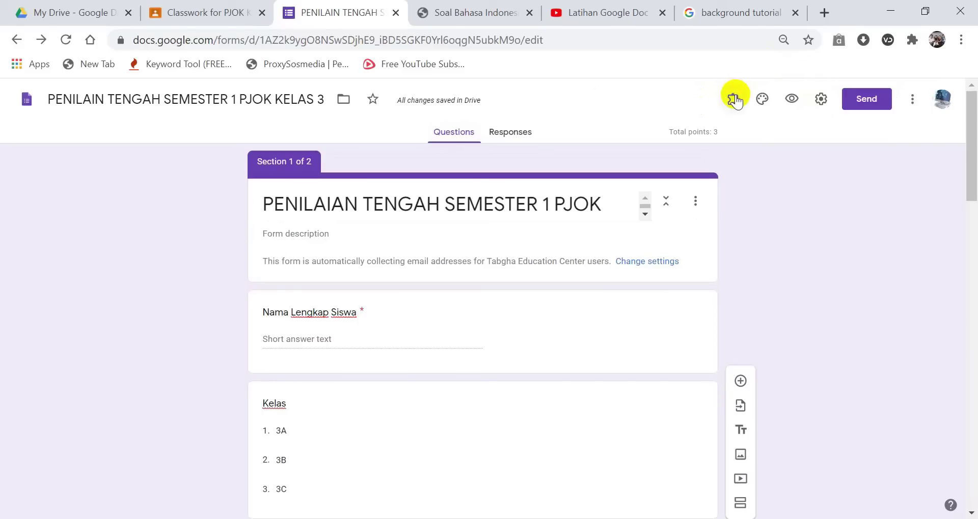
Step: Check the form's installed add-ons and open formLimiter's details in the G Suite Marketplace
{"action": "left_click", "coordinate": [733, 99]}
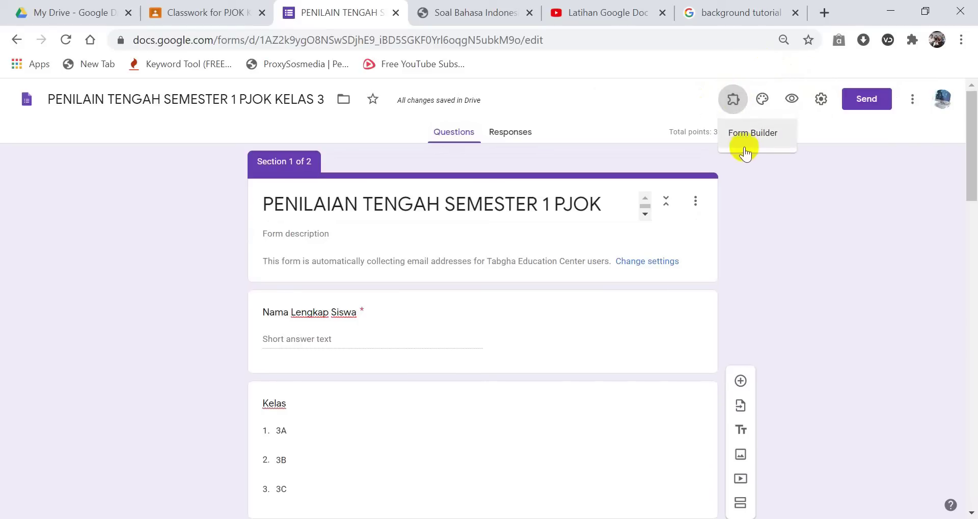
{"action": "left_click", "coordinate": [733, 99]}
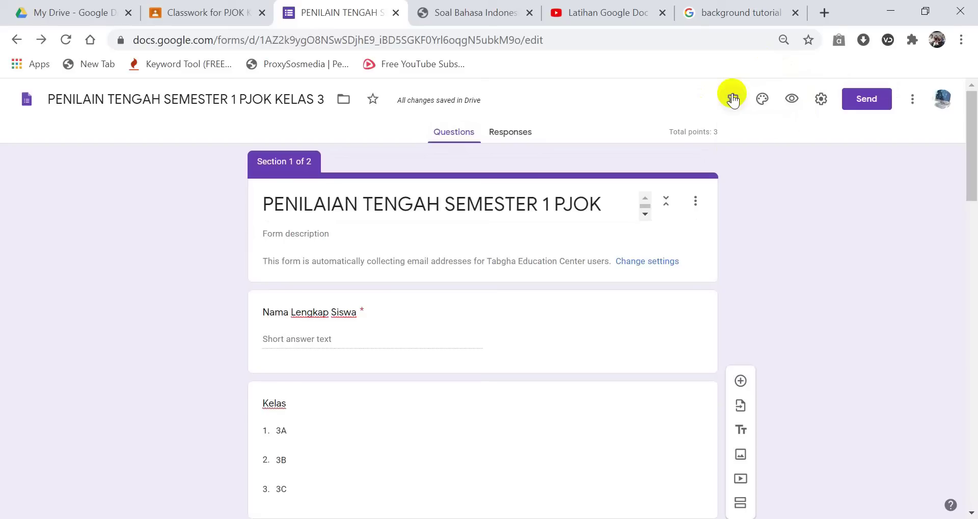
{"action": "left_click", "coordinate": [914, 100]}
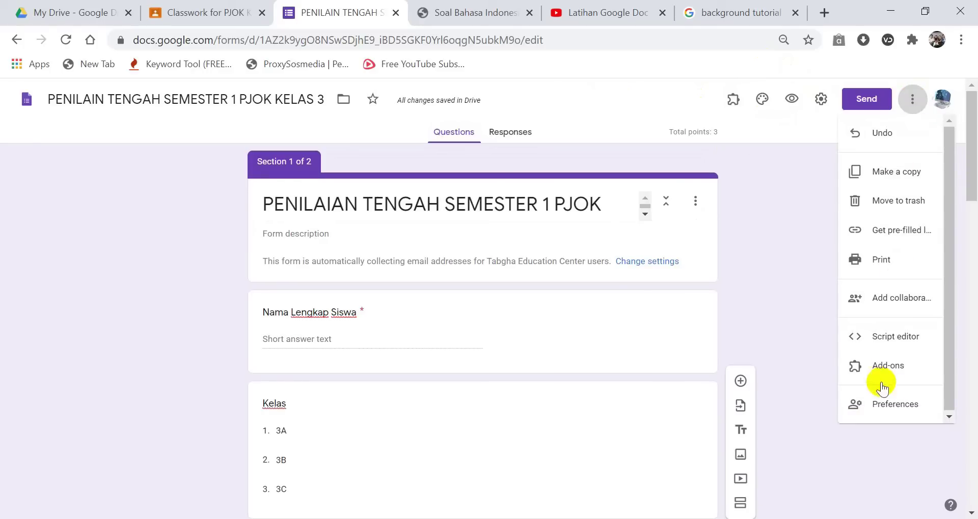
{"action": "left_click", "coordinate": [900, 370]}
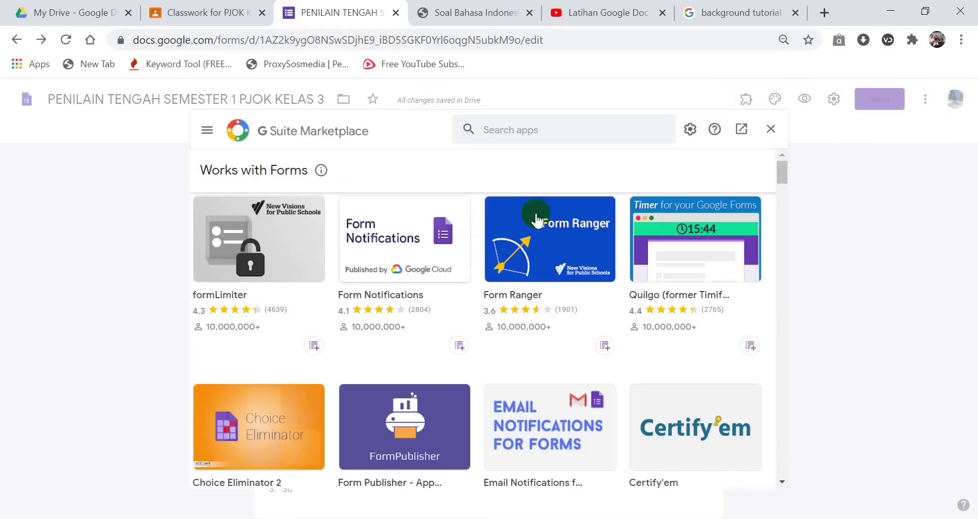
{"action": "left_click", "coordinate": [513, 129]}
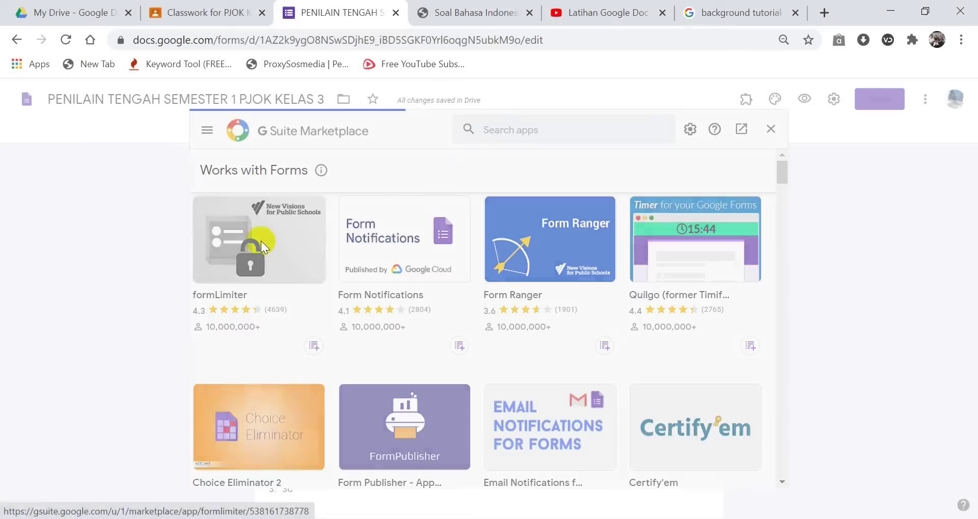
{"action": "left_click", "coordinate": [261, 241]}
{"action": "scroll", "coordinate": [540, 204], "scroll_direction": "down", "scroll_amount": 5}
{"action": "scroll", "coordinate": [532, 211], "scroll_direction": "up", "scroll_amount": 5}
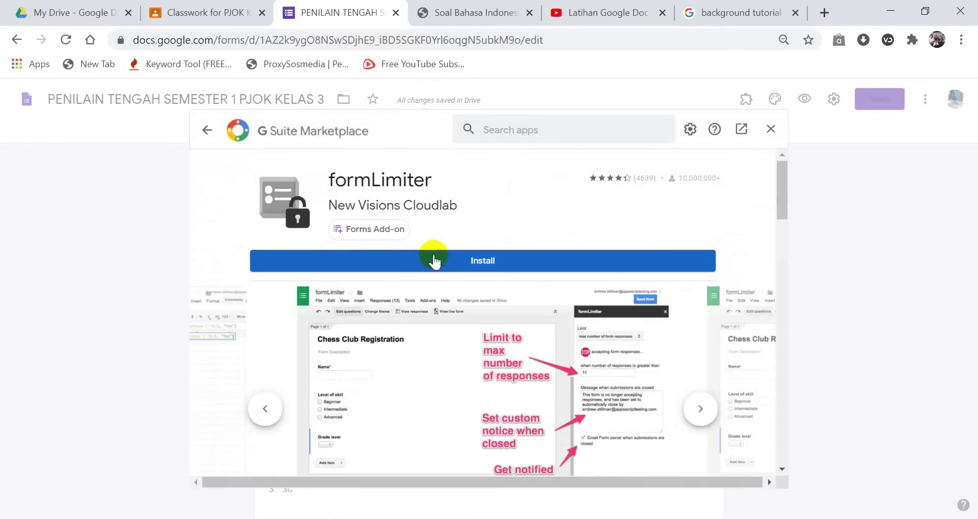
Step: Install the formLimiter add-on, allow it access to the school's Google account, and close the marketplace
{"action": "left_click", "coordinate": [469, 257]}
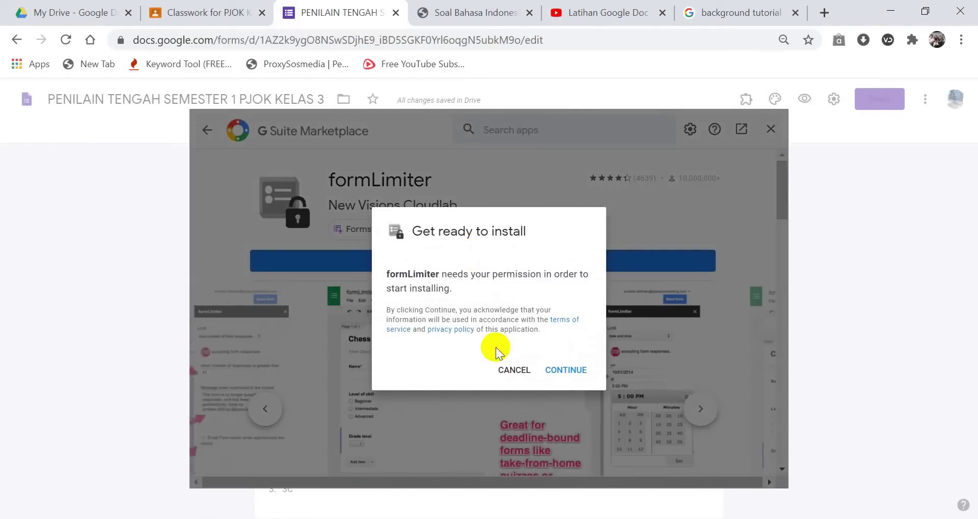
{"action": "left_click", "coordinate": [558, 372]}
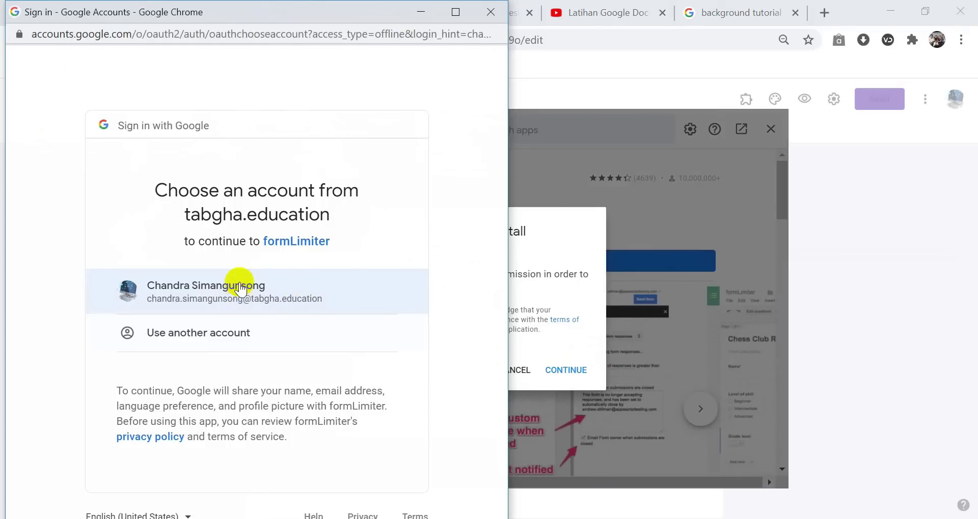
{"action": "left_click", "coordinate": [244, 298]}
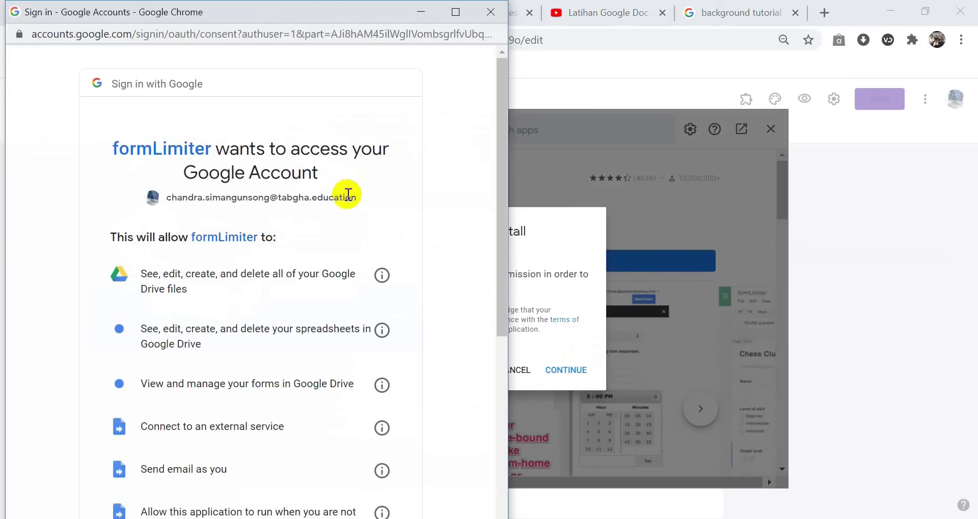
{"action": "scroll", "coordinate": [251, 255], "scroll_direction": "down", "scroll_amount": 8}
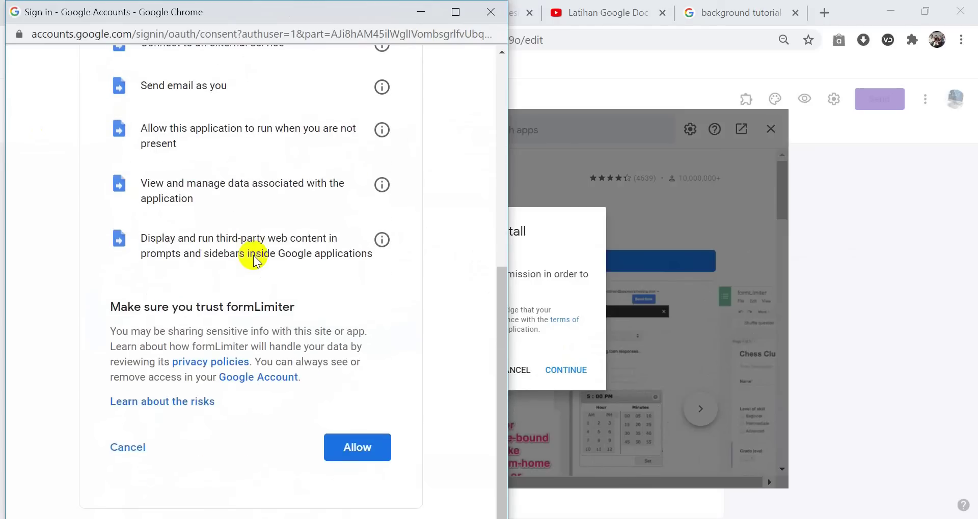
{"action": "left_click", "coordinate": [325, 448]}
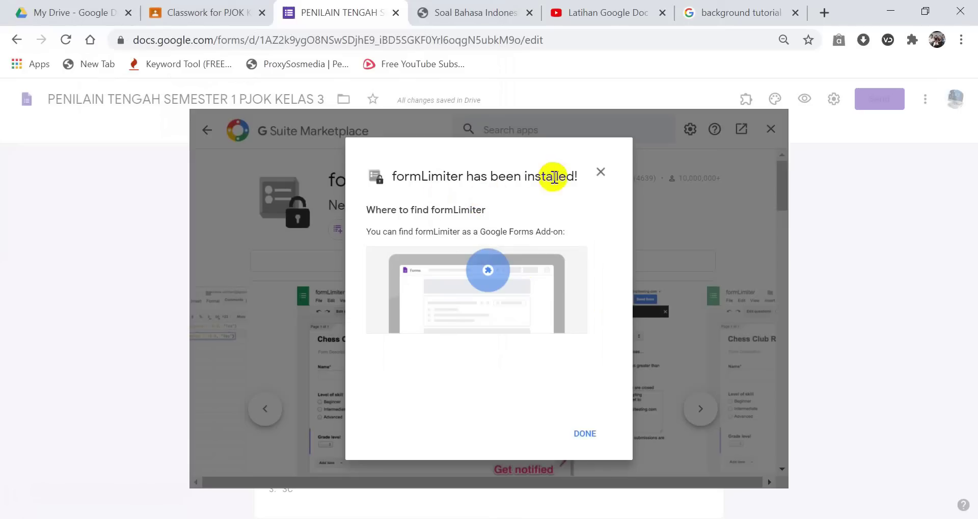
{"action": "left_click", "coordinate": [586, 434]}
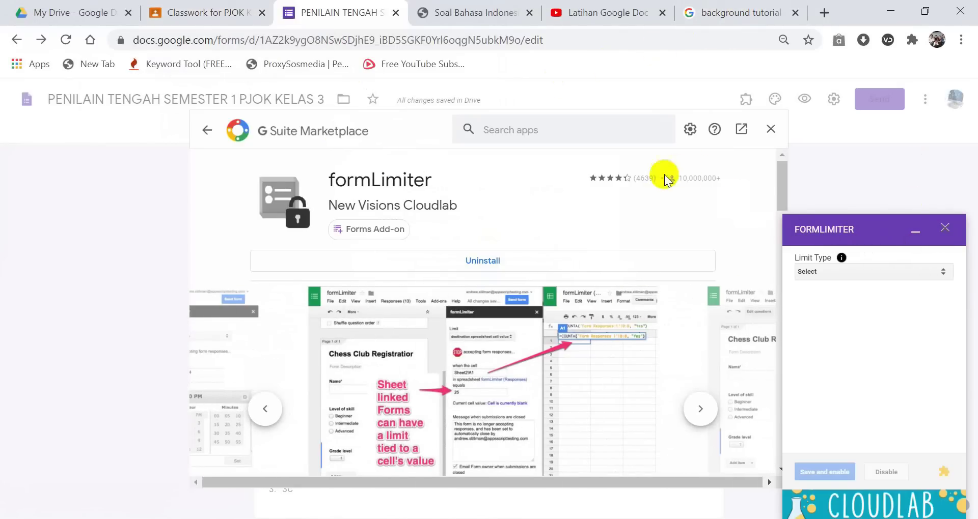
{"action": "left_click", "coordinate": [770, 129]}
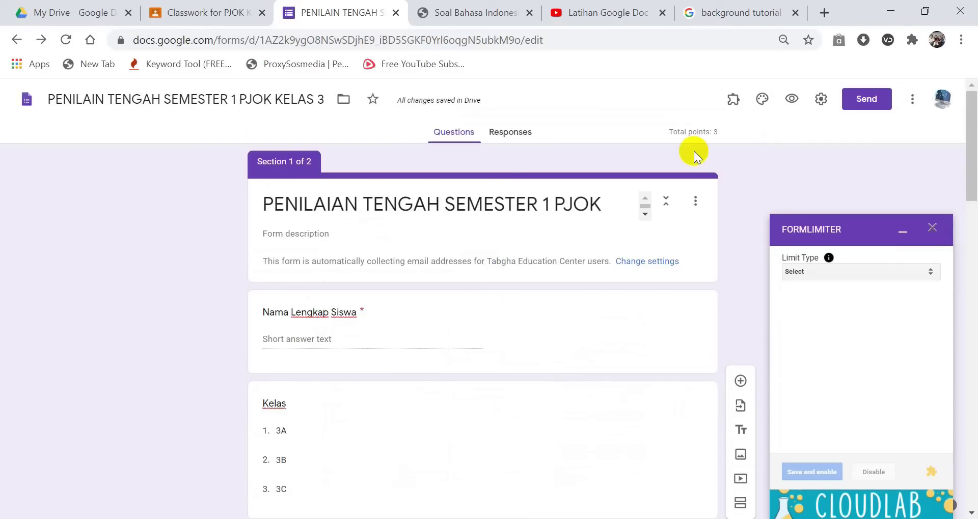
{"action": "left_click", "coordinate": [734, 102]}
{"action": "left_click", "coordinate": [659, 99]}
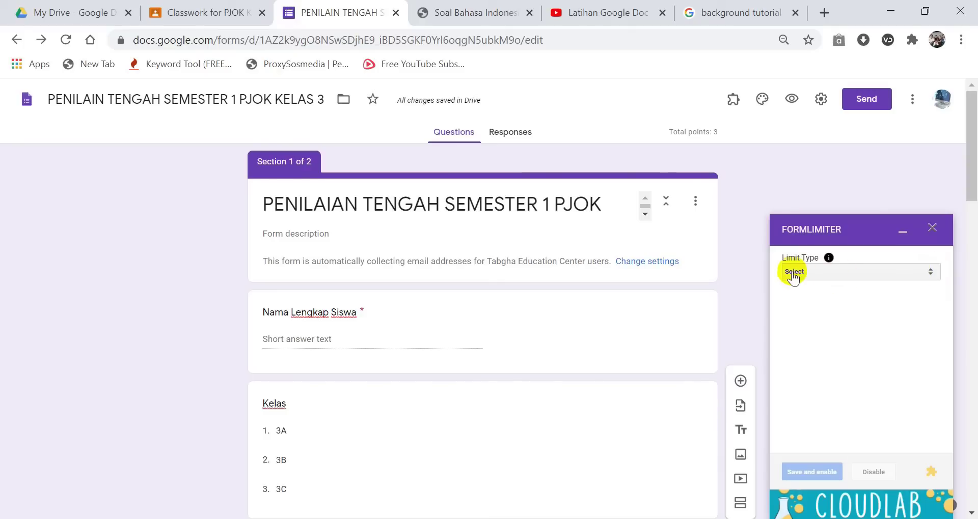
Step: Set formLimiter's limit type to date and time, with responses closing on 09/27/2020 at 10:00 PM
{"action": "left_click", "coordinate": [794, 275]}
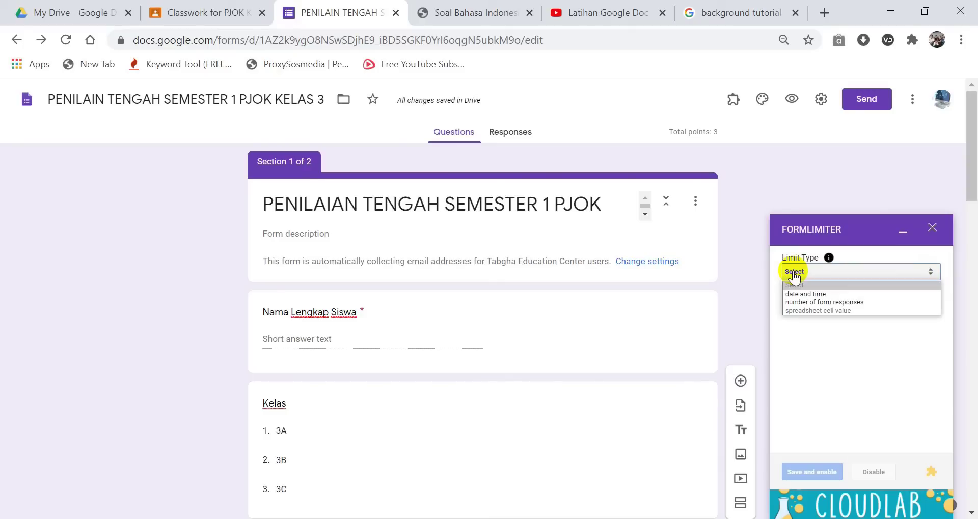
{"action": "left_click", "coordinate": [812, 294]}
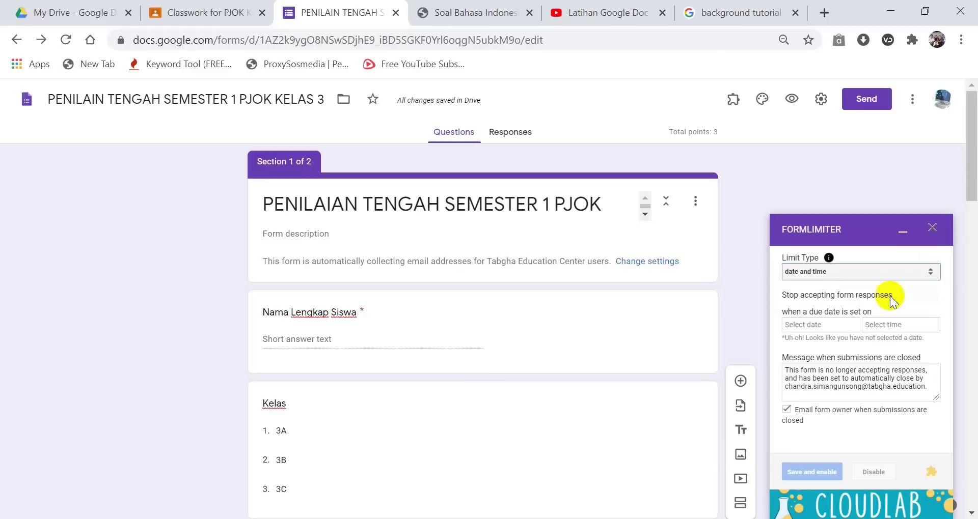
{"action": "left_click", "coordinate": [810, 326]}
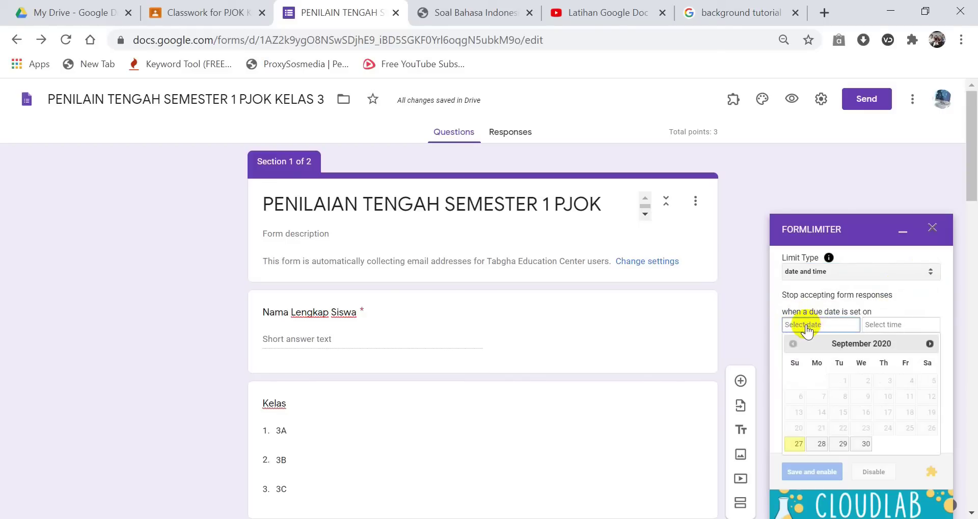
{"action": "left_click", "coordinate": [799, 444]}
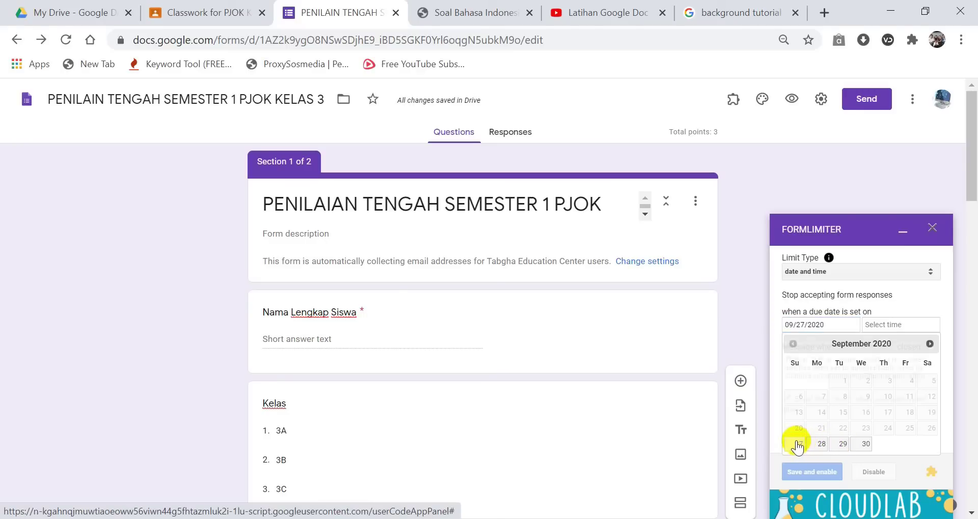
{"action": "left_click", "coordinate": [874, 327]}
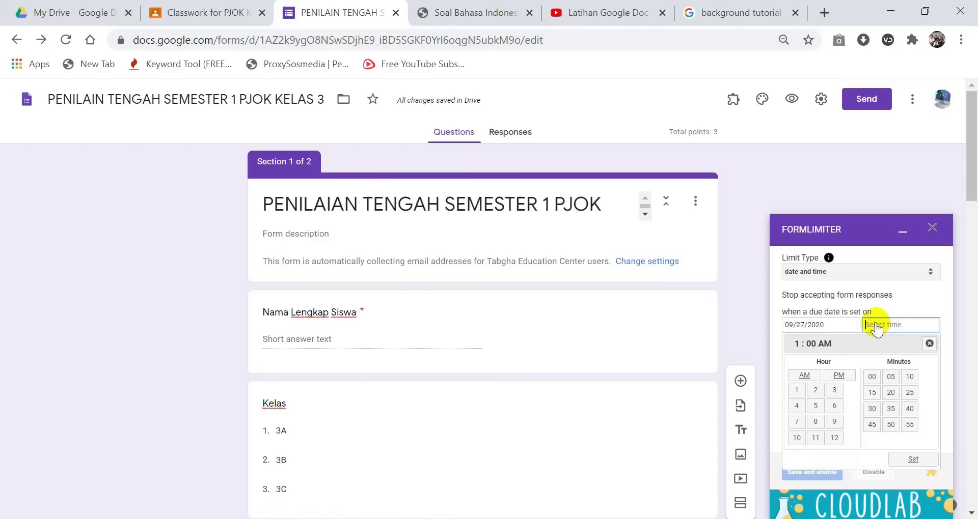
{"action": "left_click", "coordinate": [815, 441]}
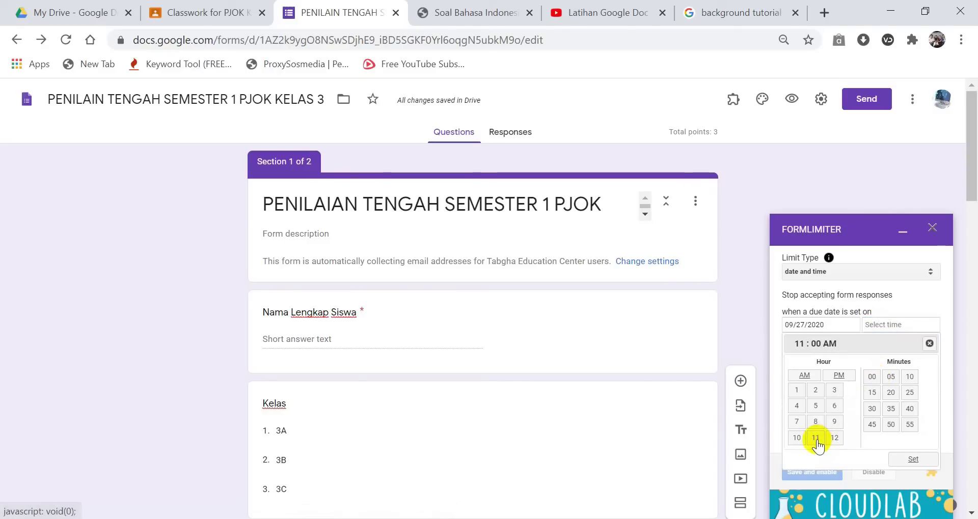
{"action": "left_click", "coordinate": [907, 430]}
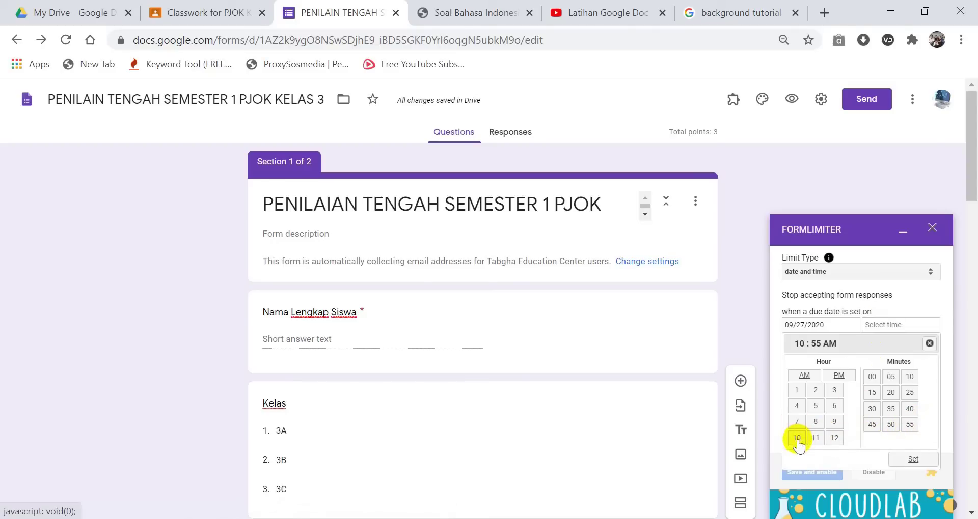
{"action": "left_click", "coordinate": [873, 379]}
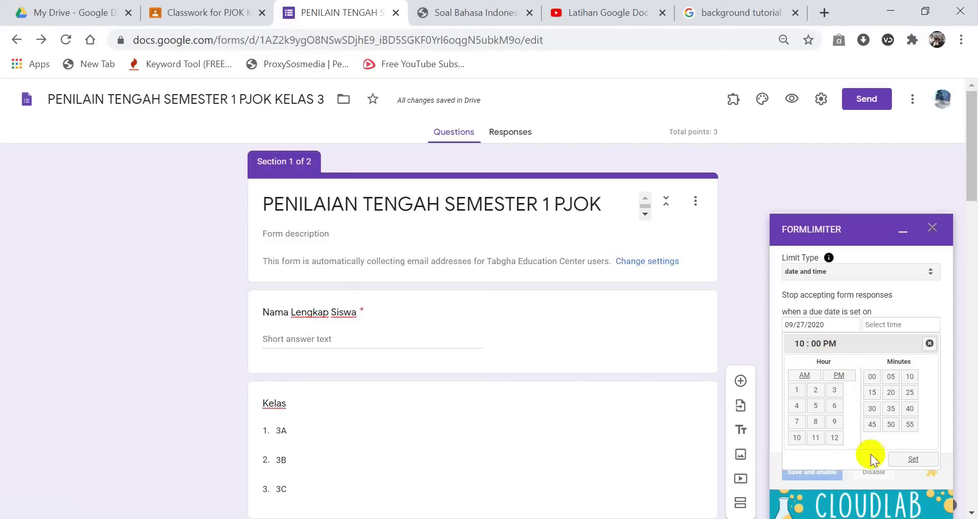
{"action": "left_click", "coordinate": [913, 460]}
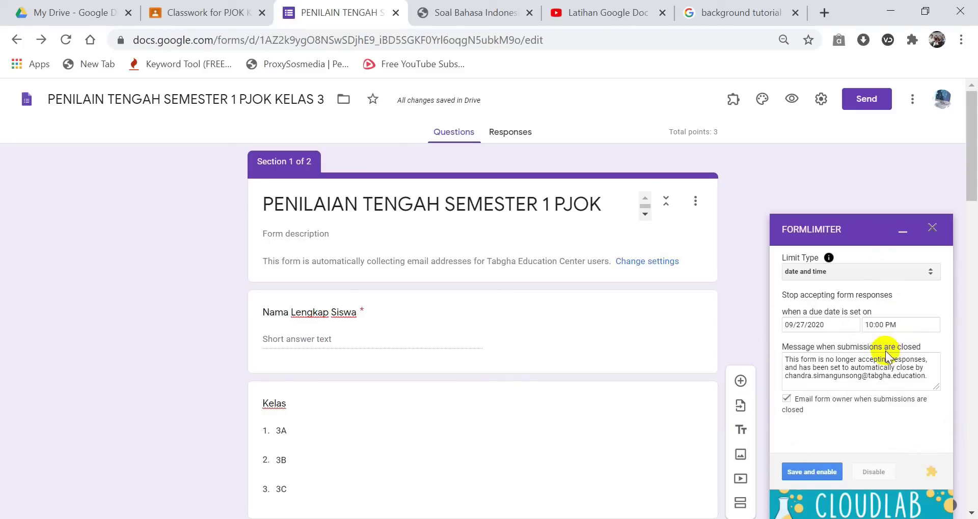
Step: Replace the closed-submissions message with "jam ujian telah selesai. maaf tidak bisa mengisi ujian" and save and enable the limit
{"action": "left_click", "coordinate": [882, 368]}
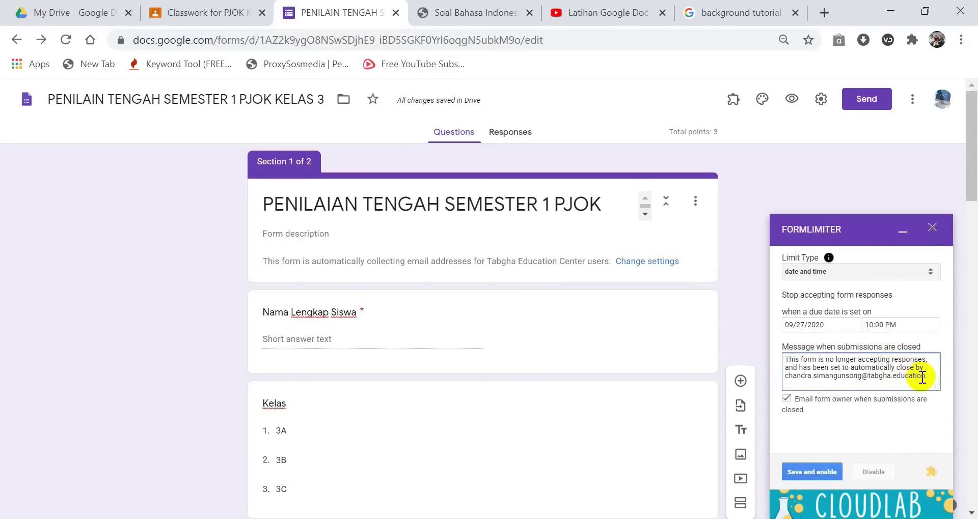
{"action": "left_click_drag", "start_coordinate": [927, 377], "coordinate": [782, 363]}
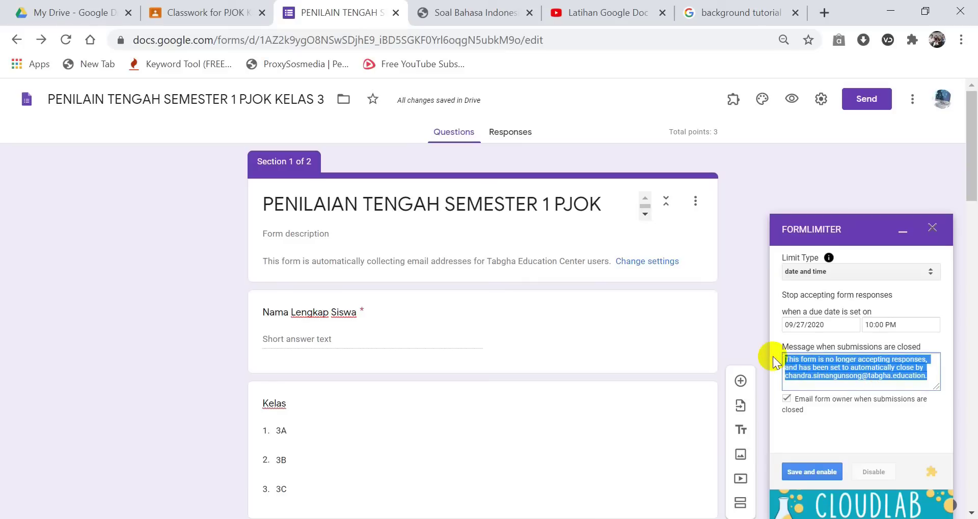
{"action": "type", "text": "jam ujian telah selesai. maaf tidak bisa mengisi ujian"}
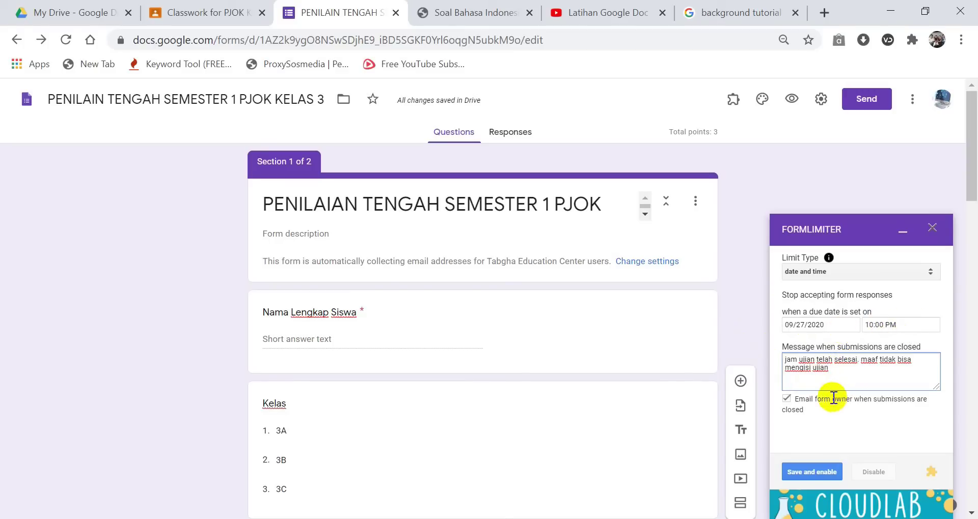
{"action": "left_click", "coordinate": [825, 479]}
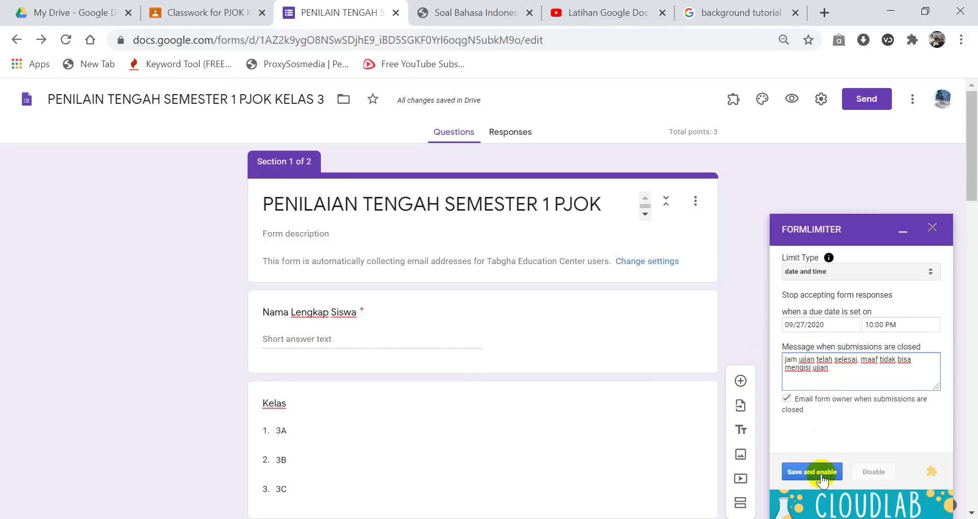
Step: Save and enable the form's submission limit and close formLimiter
{"action": "left_click", "coordinate": [822, 474]}
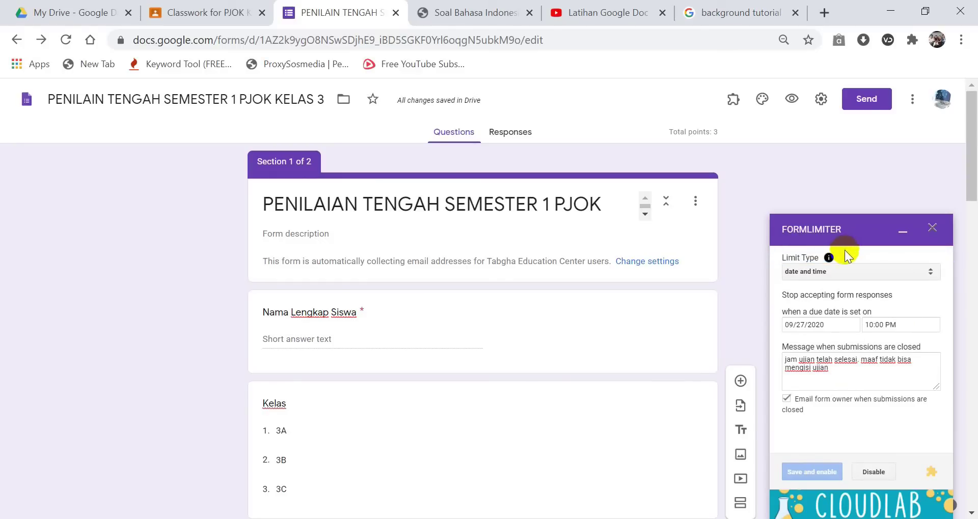
{"action": "left_click", "coordinate": [933, 228]}
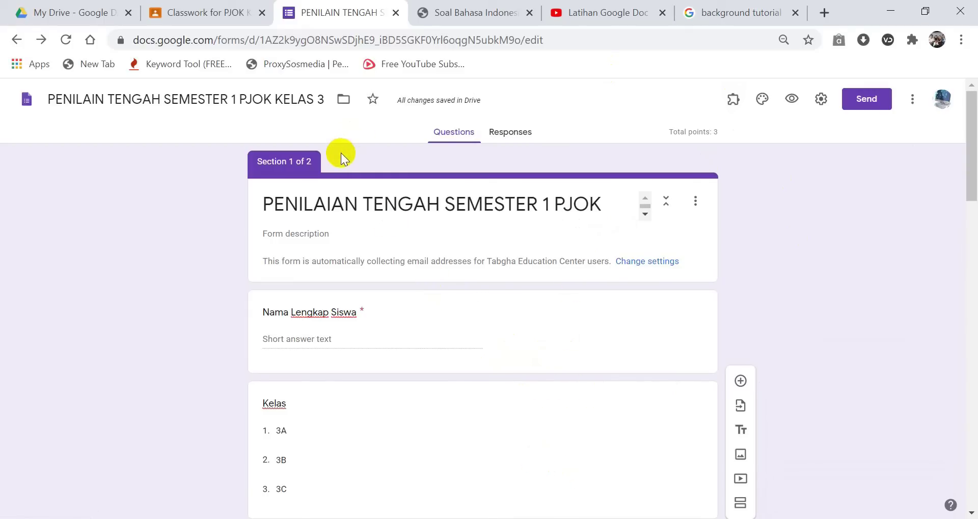
Step: Review the form's installed add-ons, its question sections and its responses page
{"action": "left_click", "coordinate": [732, 99]}
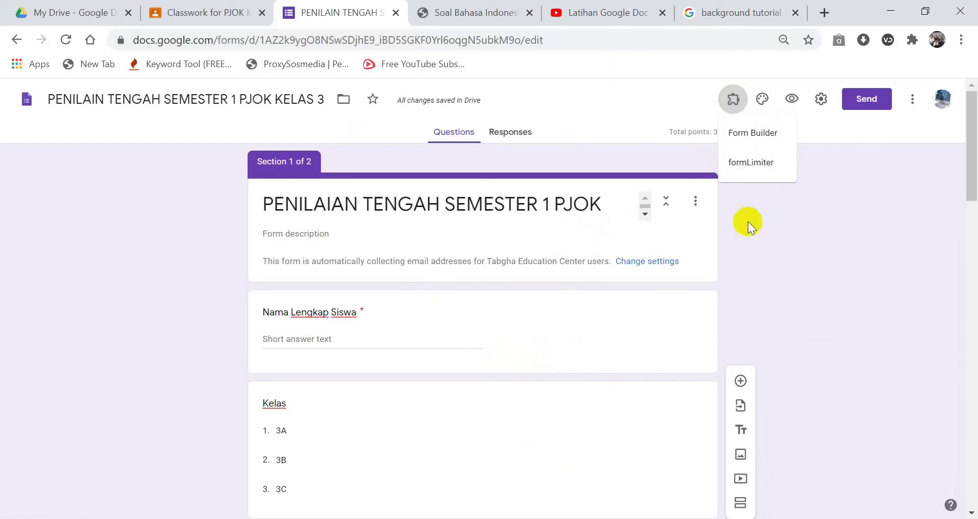
{"action": "left_click", "coordinate": [888, 255]}
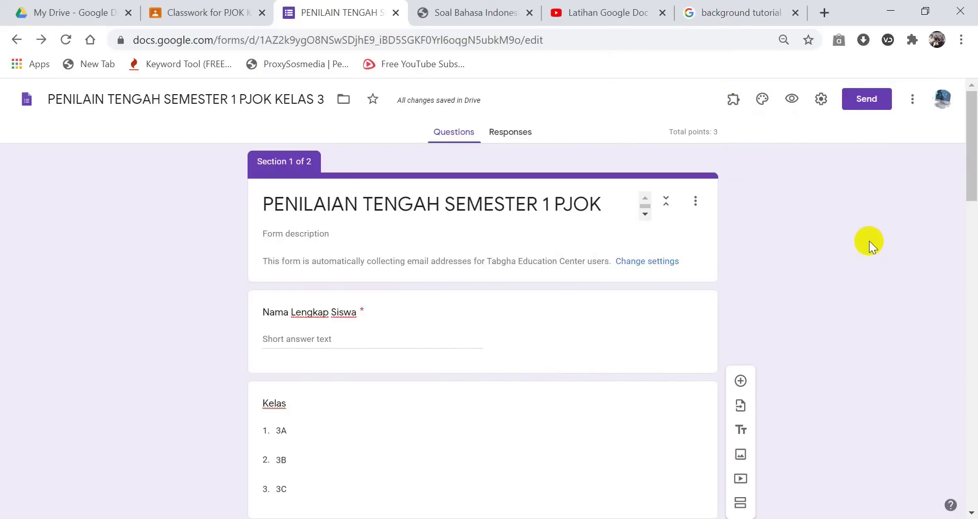
{"action": "scroll", "coordinate": [569, 248], "scroll_direction": "down", "scroll_amount": 9}
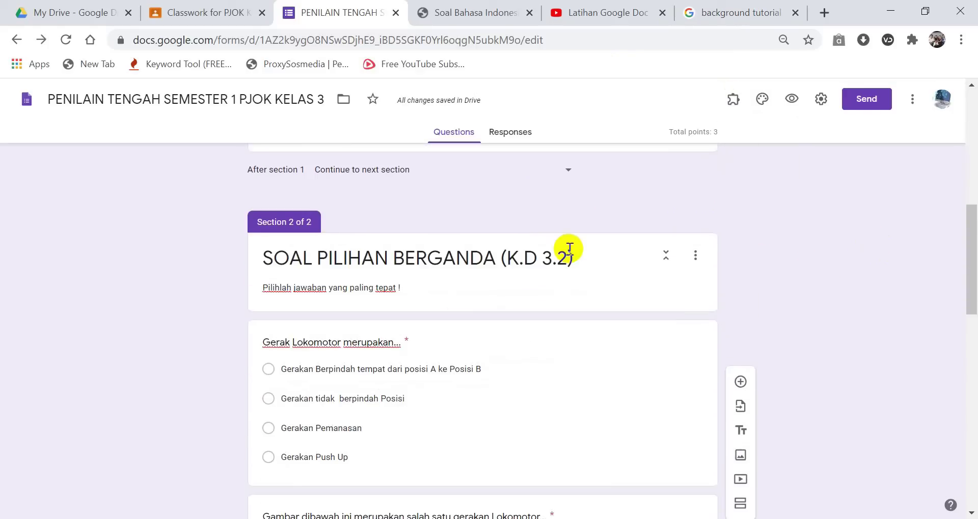
{"action": "scroll", "coordinate": [568, 249], "scroll_direction": "up", "scroll_amount": 9}
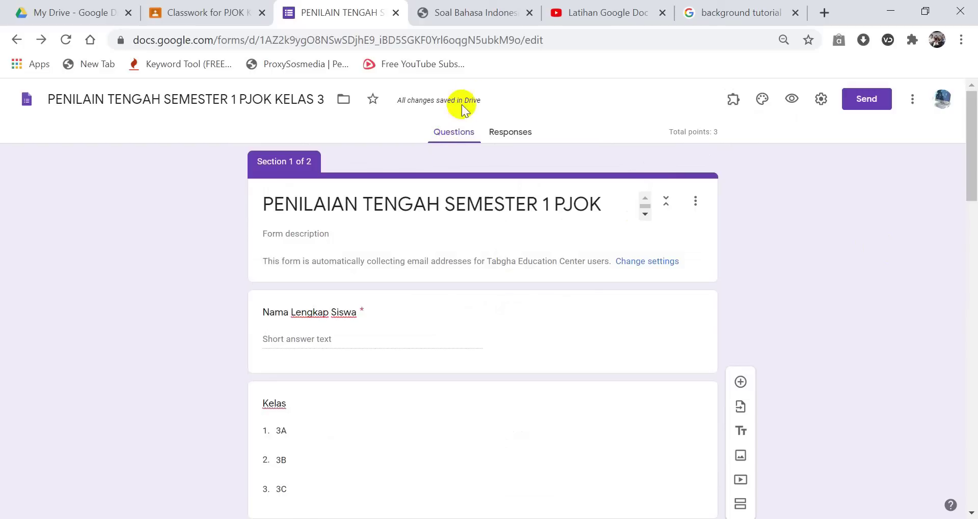
{"action": "left_click", "coordinate": [522, 136]}
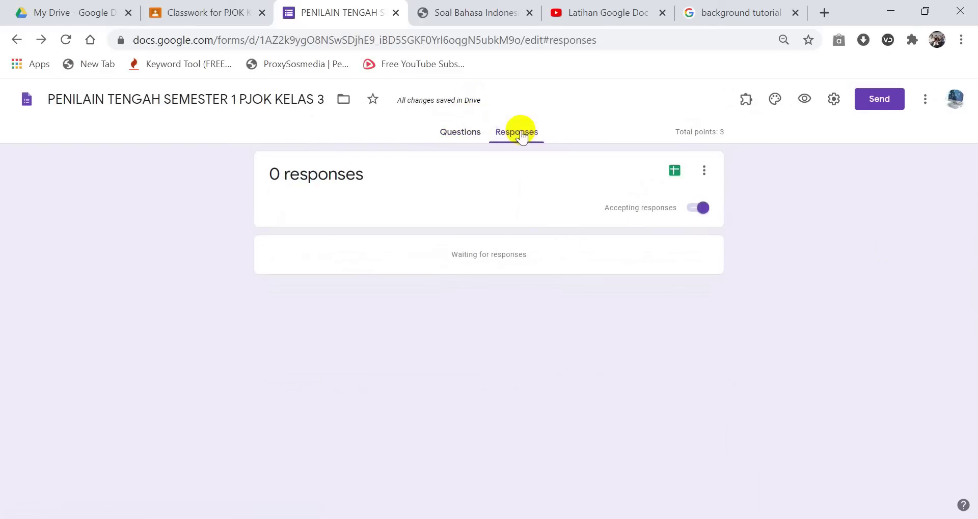
{"action": "left_click", "coordinate": [459, 139]}
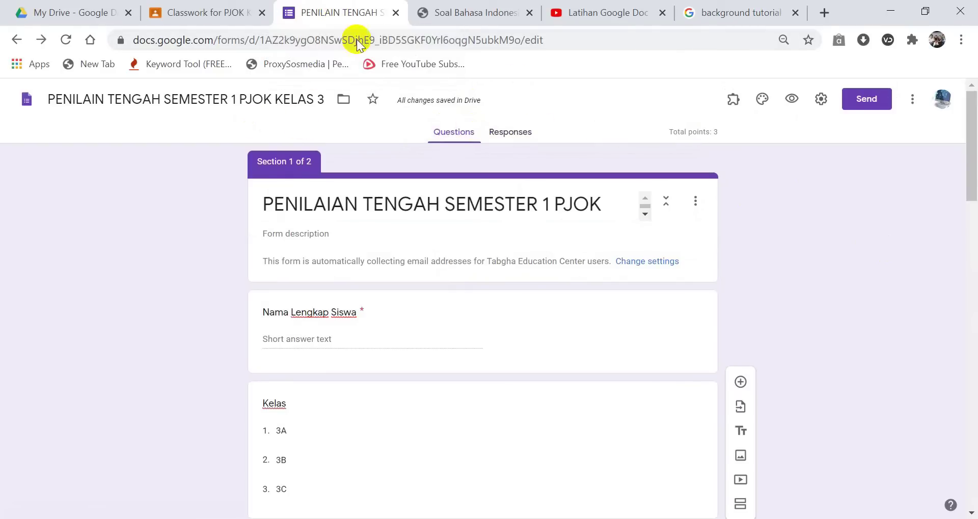
Step: Close the quiz form, return to the Classroom assignment and check which classes it can be assigned to
{"action": "left_click", "coordinate": [395, 12]}
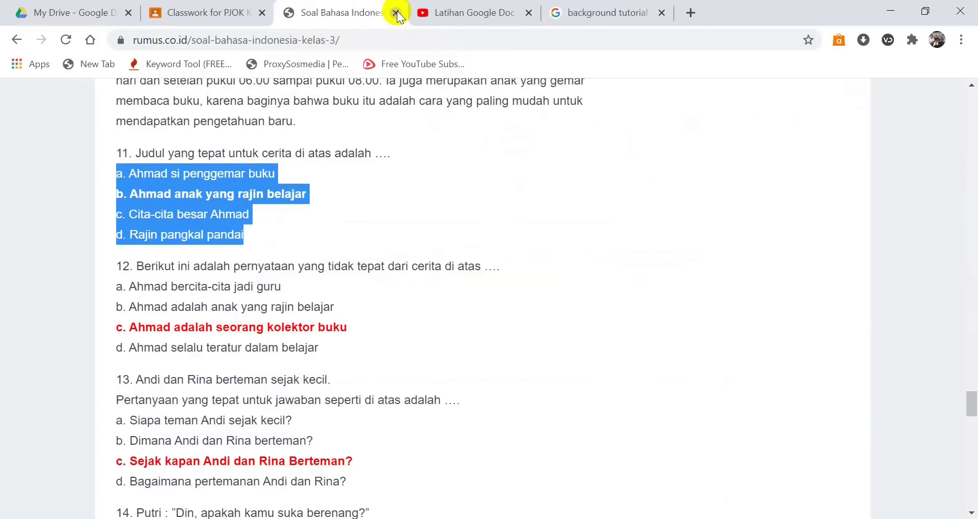
{"action": "left_click", "coordinate": [207, 10]}
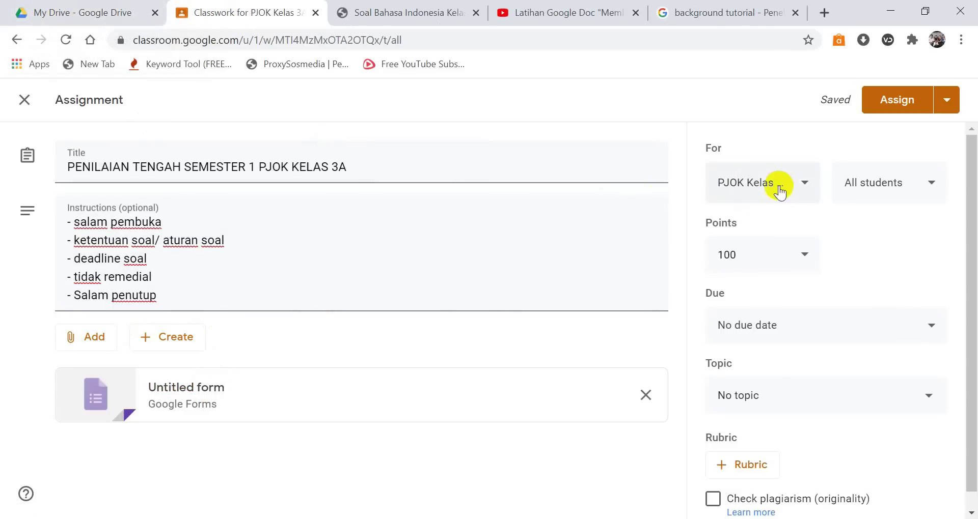
{"action": "left_click", "coordinate": [804, 184]}
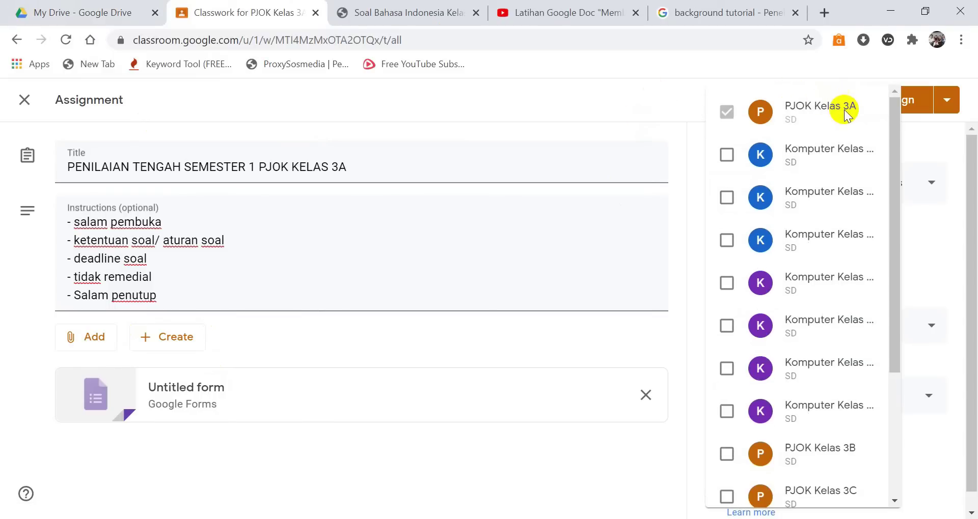
{"action": "left_click_drag", "start_coordinate": [893, 118], "coordinate": [893, 247]}
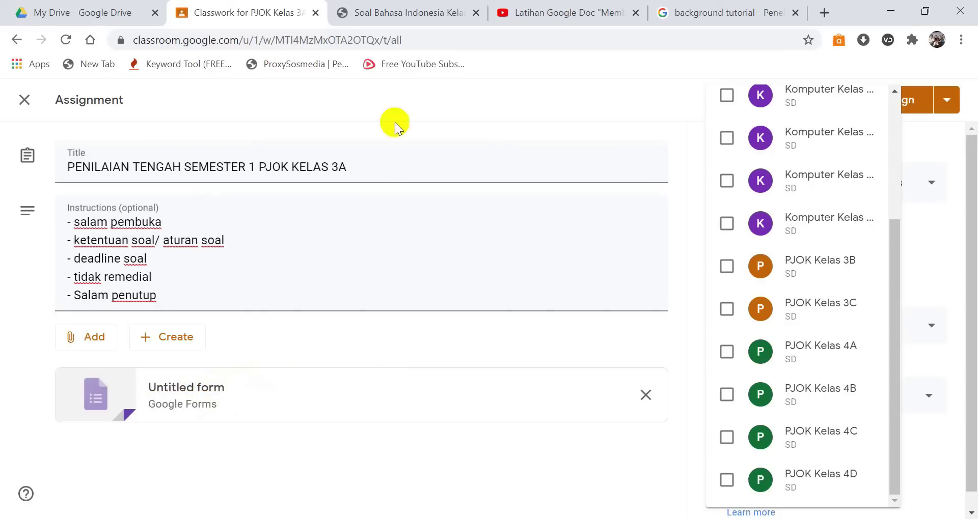
{"action": "left_click", "coordinate": [636, 95]}
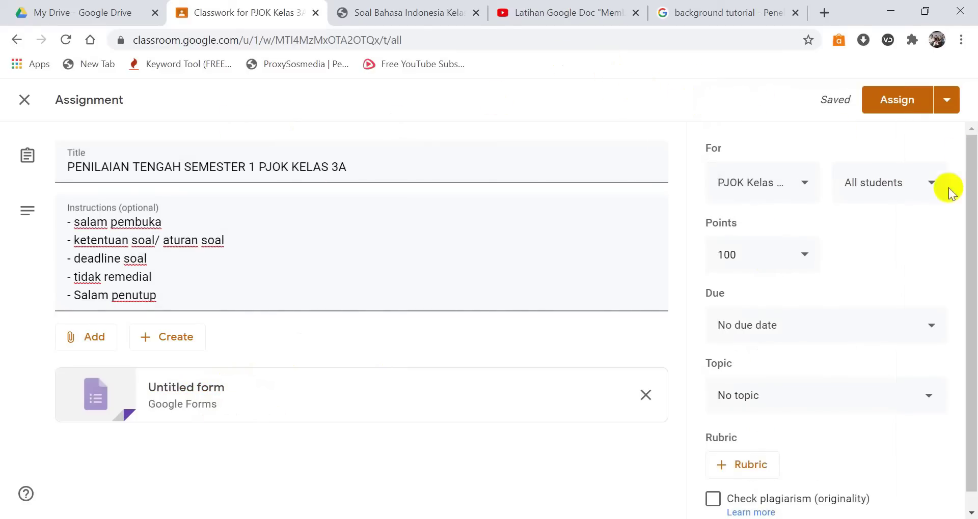
{"action": "left_click", "coordinate": [808, 182]}
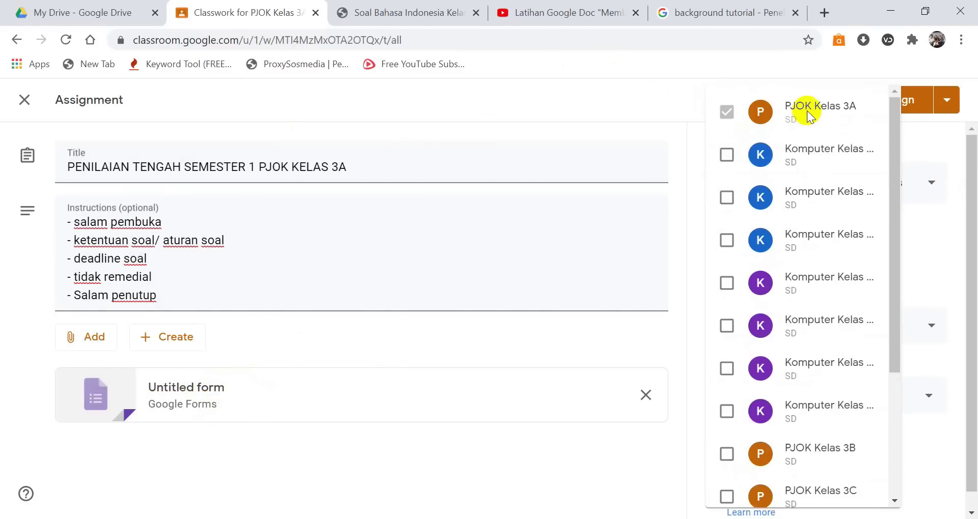
{"action": "left_click", "coordinate": [641, 103]}
Step: Set the assignment's due date to Sep 27, 2020 at 11:59 PM
{"action": "scroll", "coordinate": [763, 283], "scroll_direction": "down", "scroll_amount": 1}
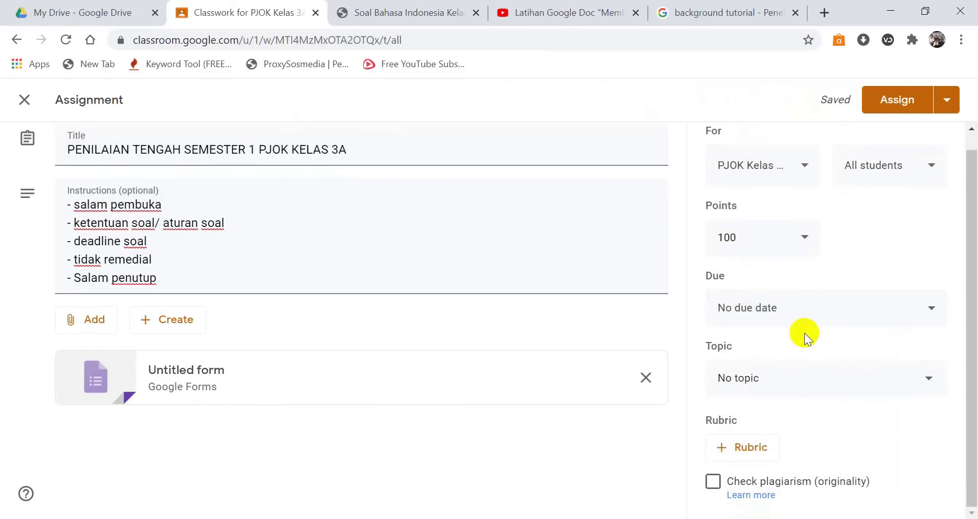
{"action": "left_click", "coordinate": [741, 312]}
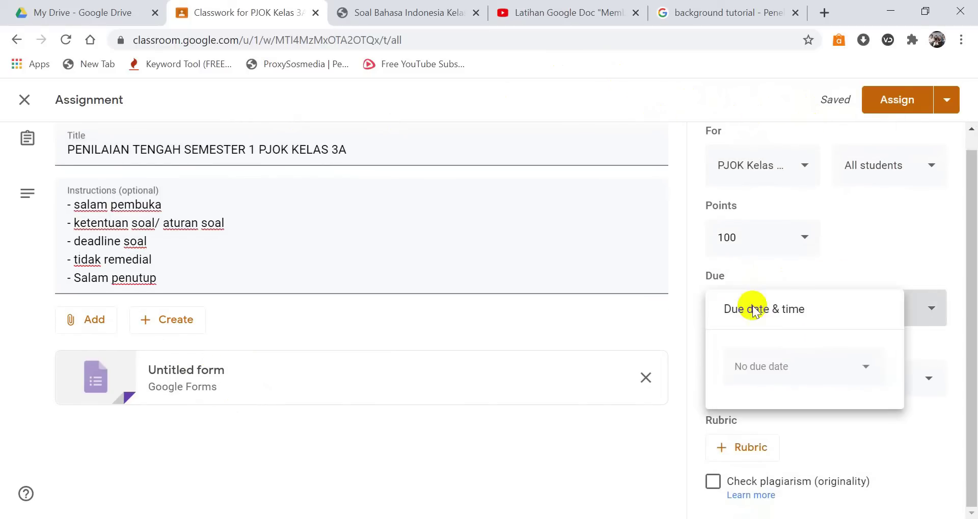
{"action": "left_click", "coordinate": [809, 369]}
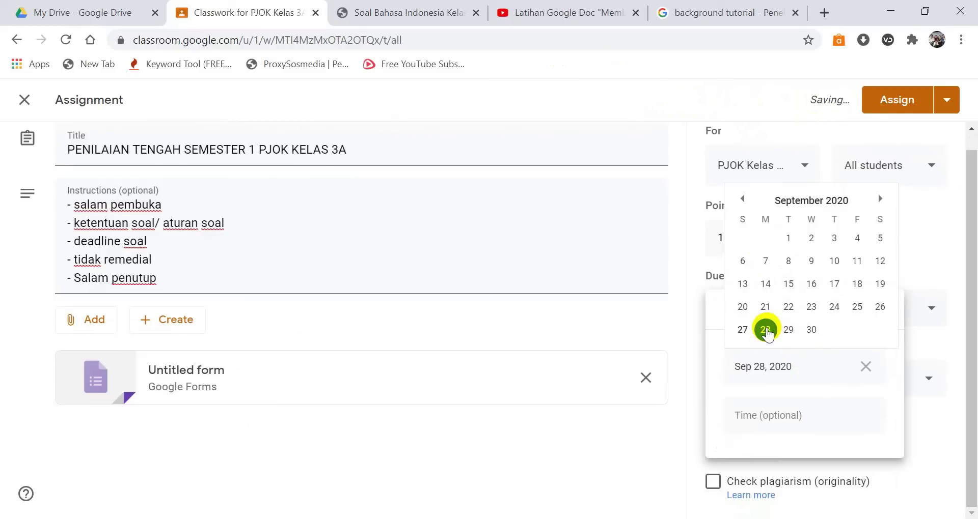
{"action": "left_click", "coordinate": [742, 330]}
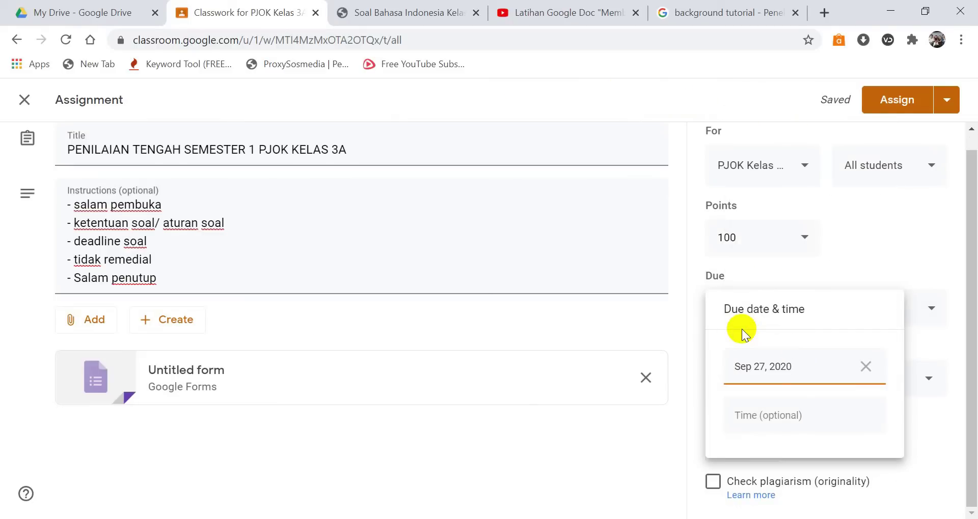
{"action": "left_click", "coordinate": [764, 411]}
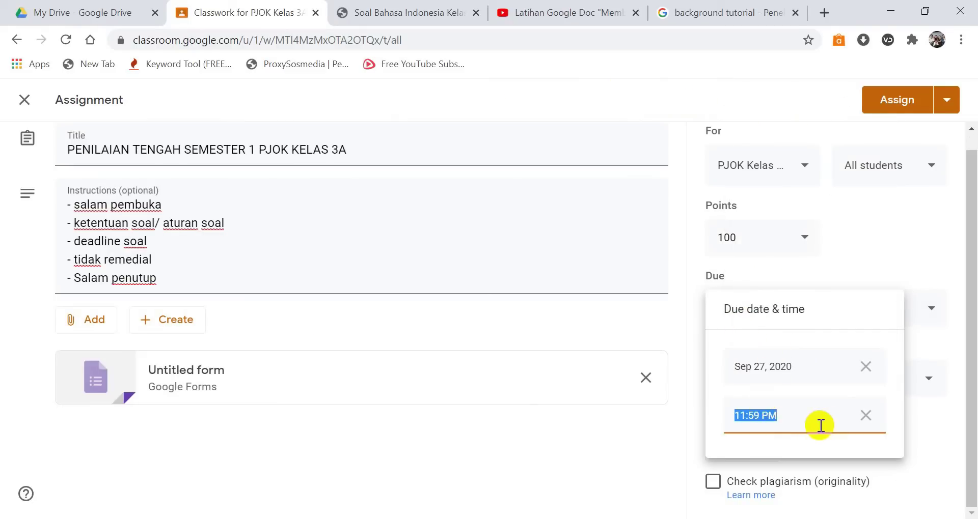
{"action": "left_click", "coordinate": [657, 431]}
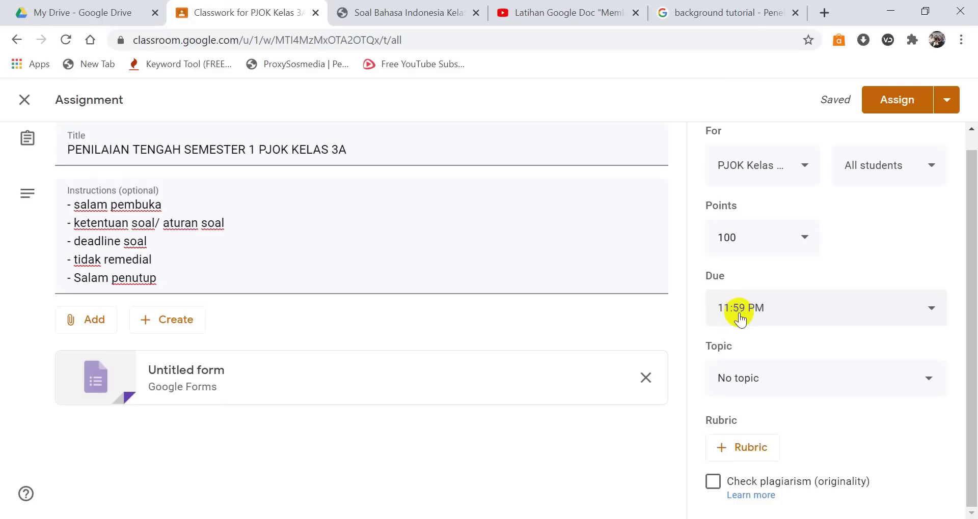
Step: File the assignment under a new topic named "SOAL PTS PJOK" and save it as a draft
{"action": "left_click", "coordinate": [736, 381]}
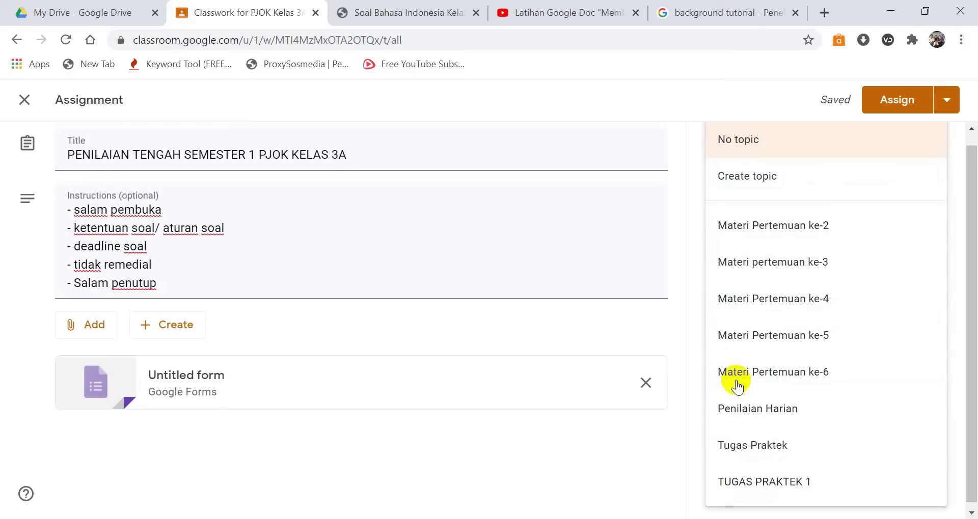
{"action": "left_click", "coordinate": [764, 176]}
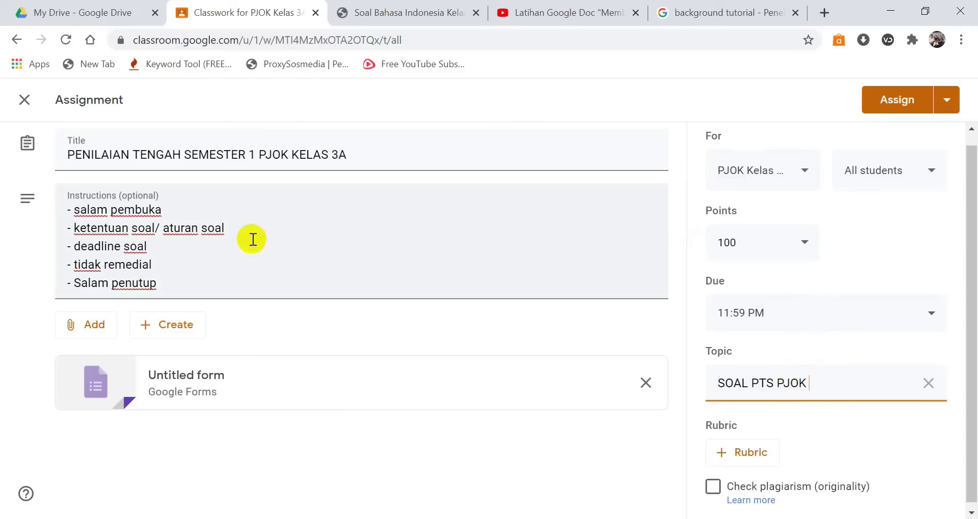
{"action": "double_click", "coordinate": [339, 155]}
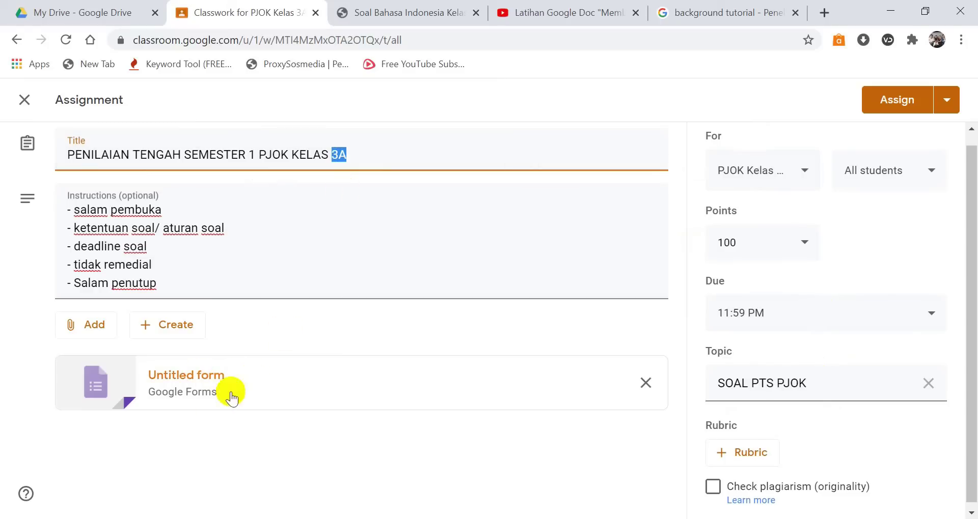
{"action": "left_click", "coordinate": [882, 105]}
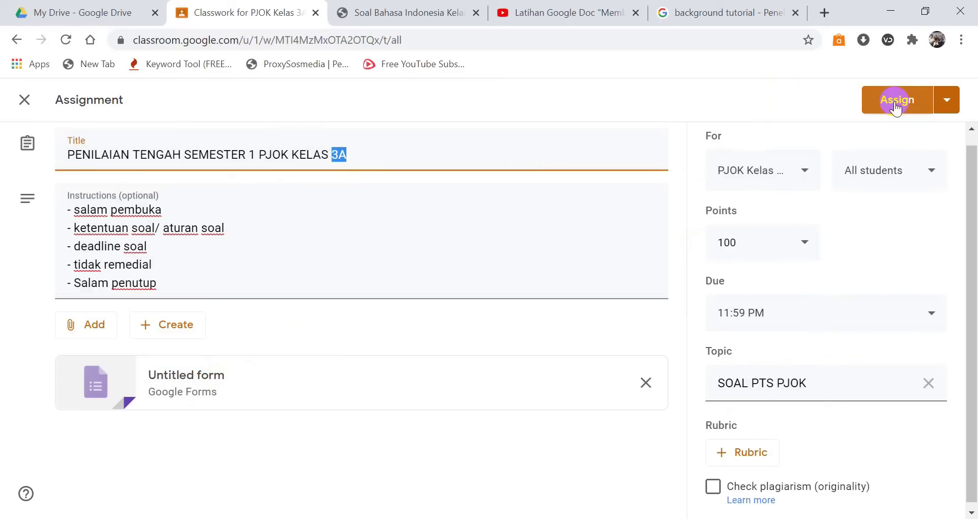
{"action": "left_click", "coordinate": [945, 102]}
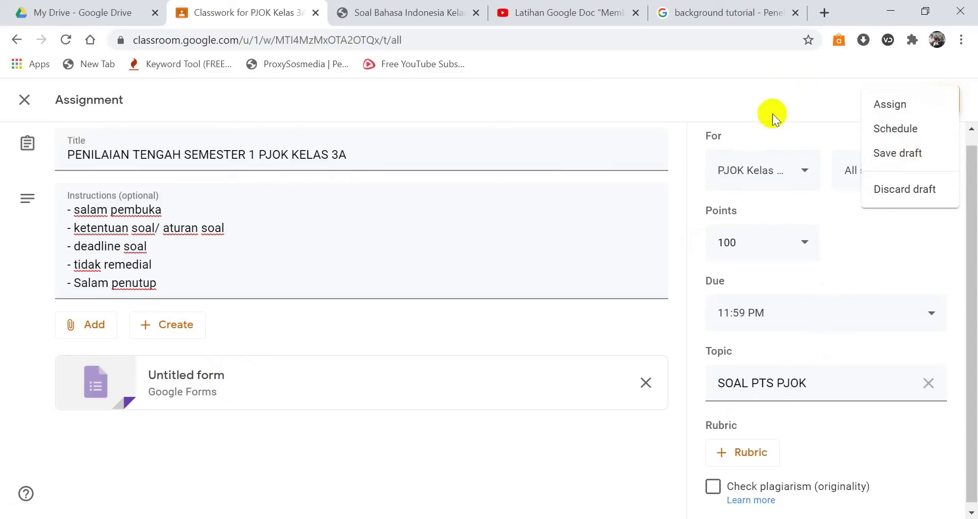
{"action": "left_click", "coordinate": [906, 160]}
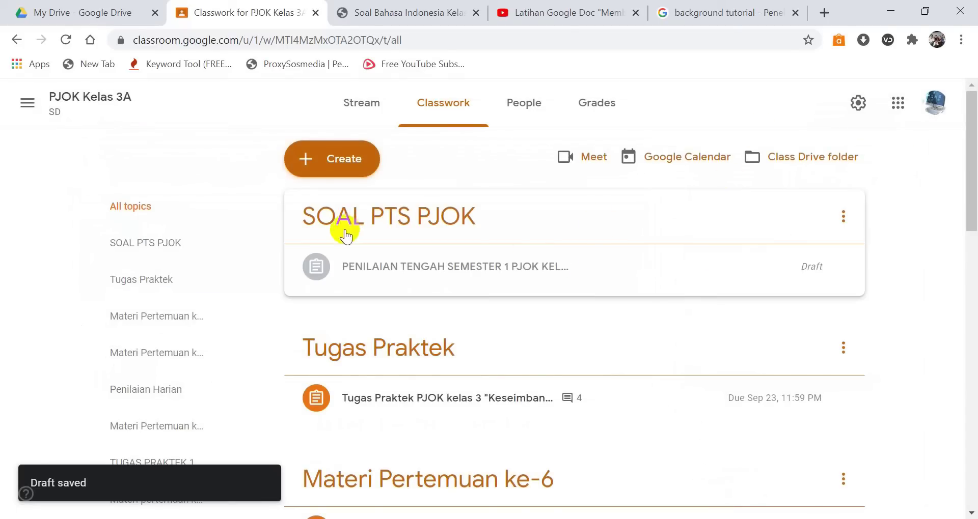
Step: Expand the draft midterm assignment and check its due time, instructions and attached form
{"action": "left_click", "coordinate": [387, 272]}
{"action": "scroll", "coordinate": [387, 270], "scroll_direction": "down", "scroll_amount": 3}
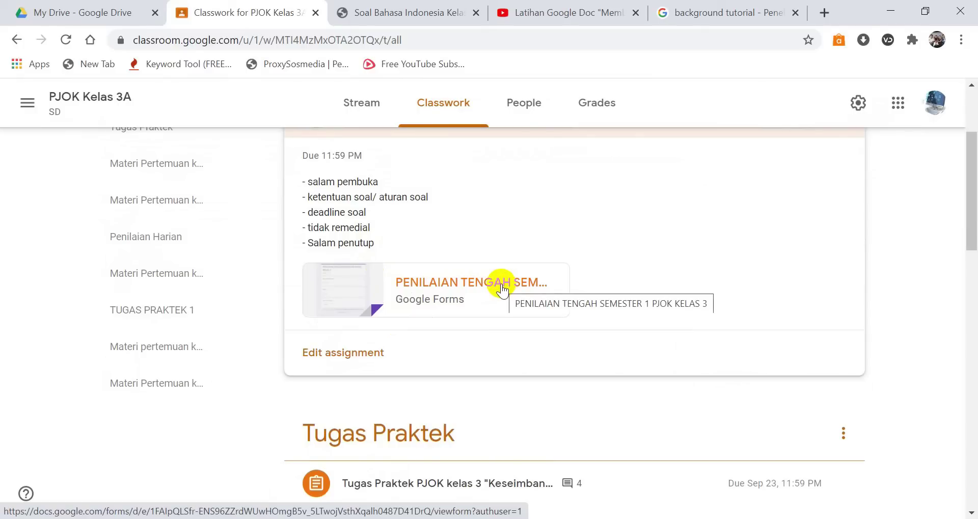
{"action": "scroll", "coordinate": [349, 247], "scroll_direction": "up", "scroll_amount": 3}
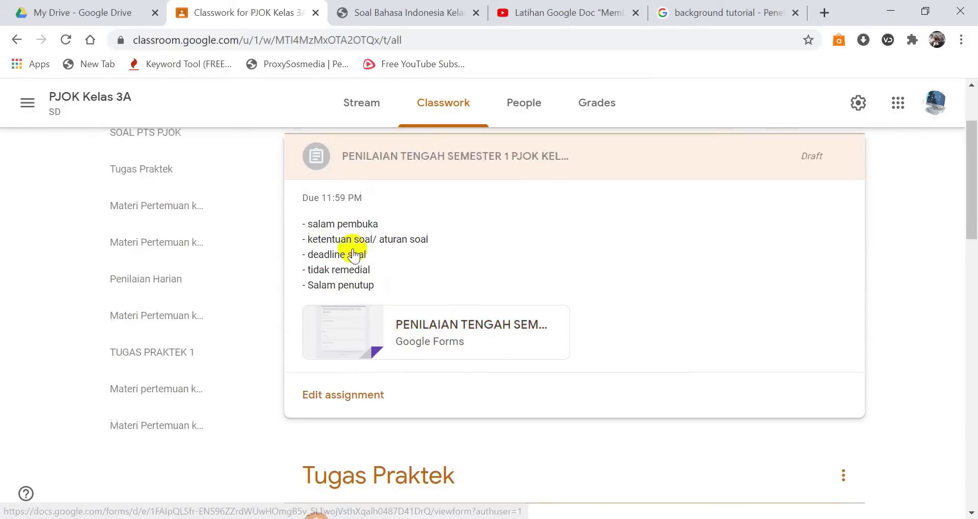
Step: Switch to the PJOK Kelas 3B class and open its classwork page
{"action": "left_click", "coordinate": [27, 103]}
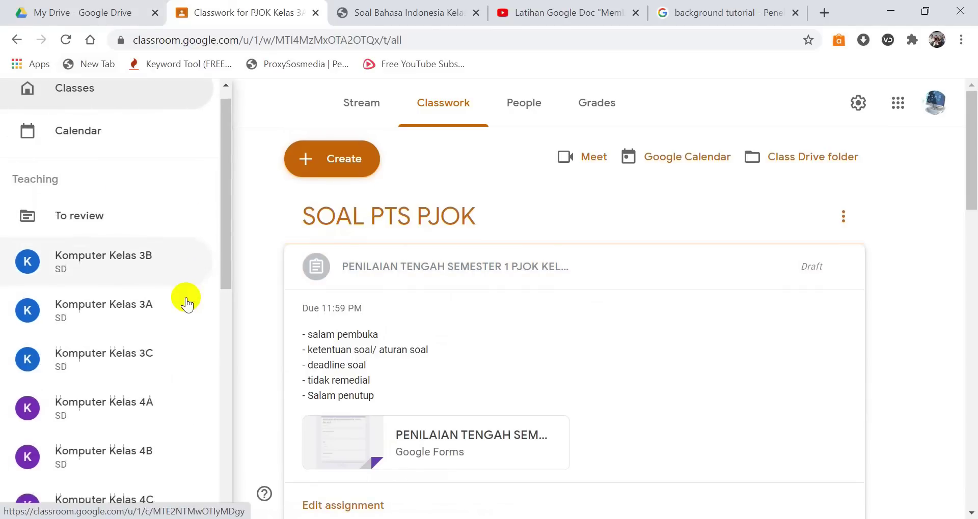
{"action": "scroll", "coordinate": [186, 292], "scroll_direction": "down", "scroll_amount": 5}
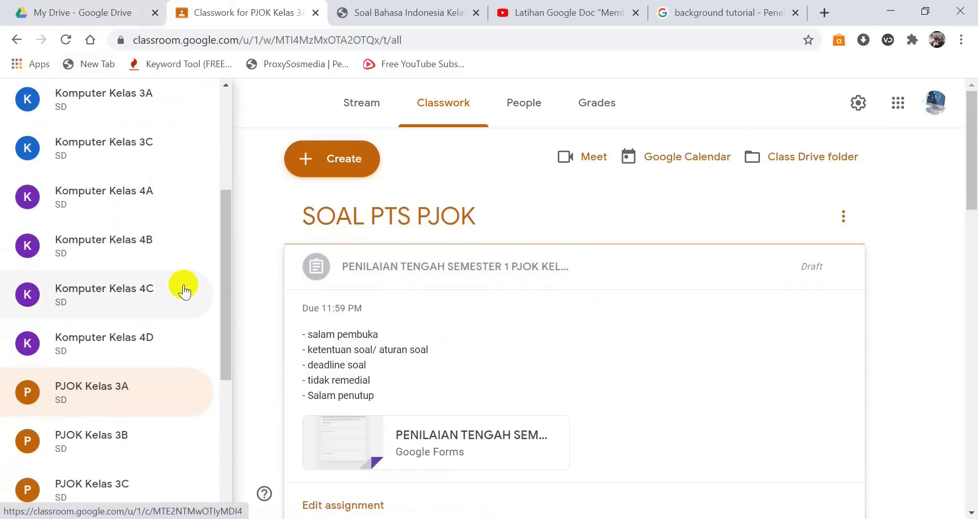
{"action": "left_click", "coordinate": [105, 444]}
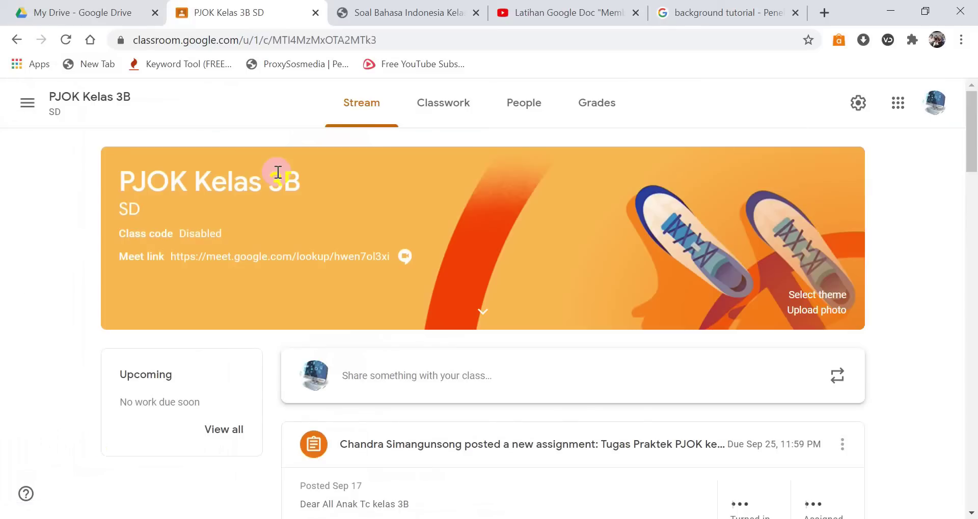
{"action": "left_click", "coordinate": [454, 103]}
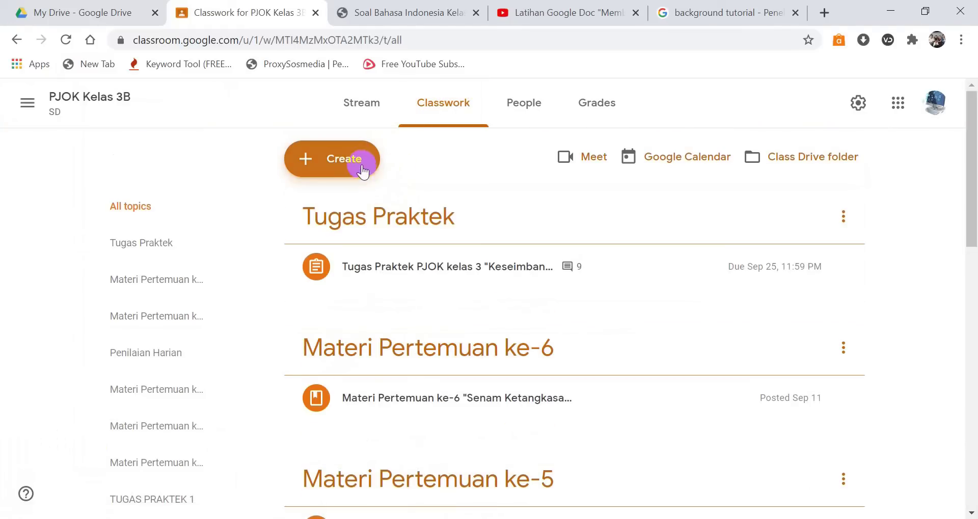
Step: Start a new quiz assignment for PJOK Kelas 3B and remove its attached Blank Quiz form
{"action": "left_click", "coordinate": [344, 166]}
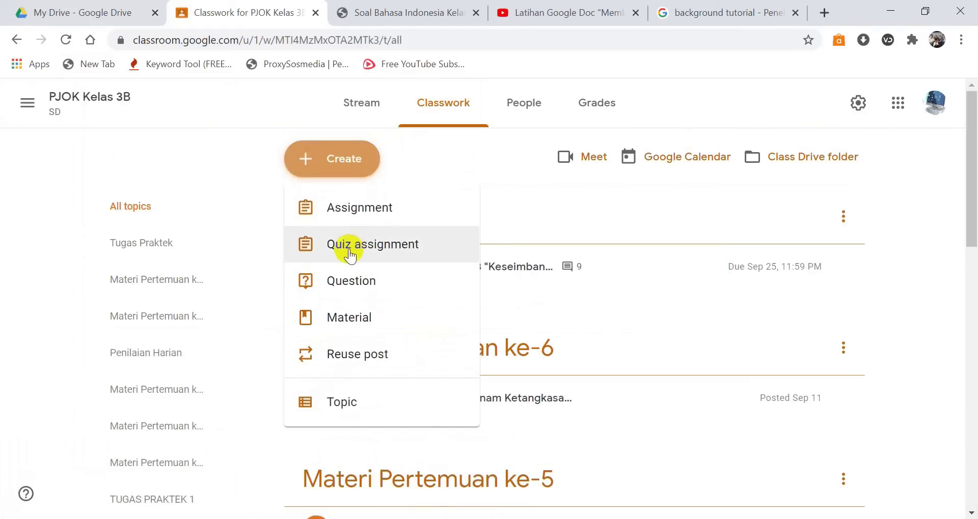
{"action": "left_click", "coordinate": [366, 249]}
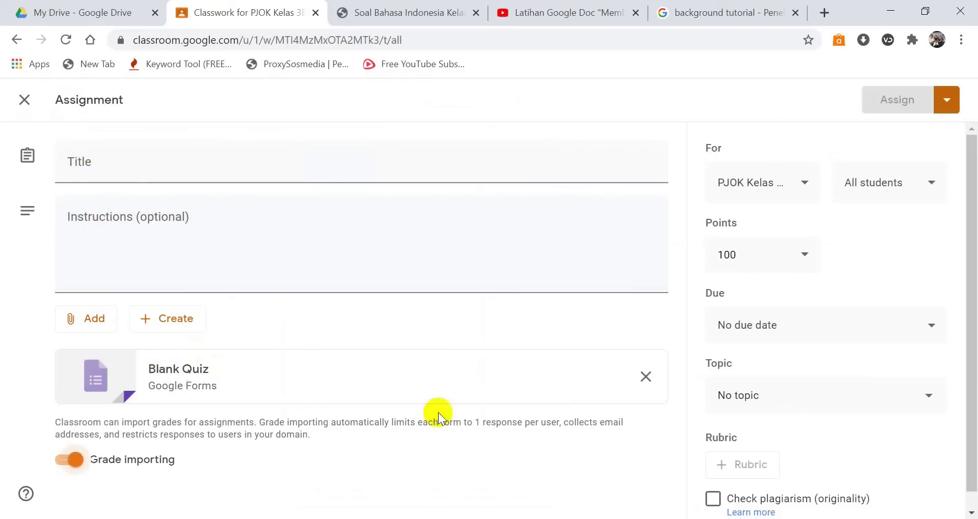
{"action": "left_click", "coordinate": [646, 377]}
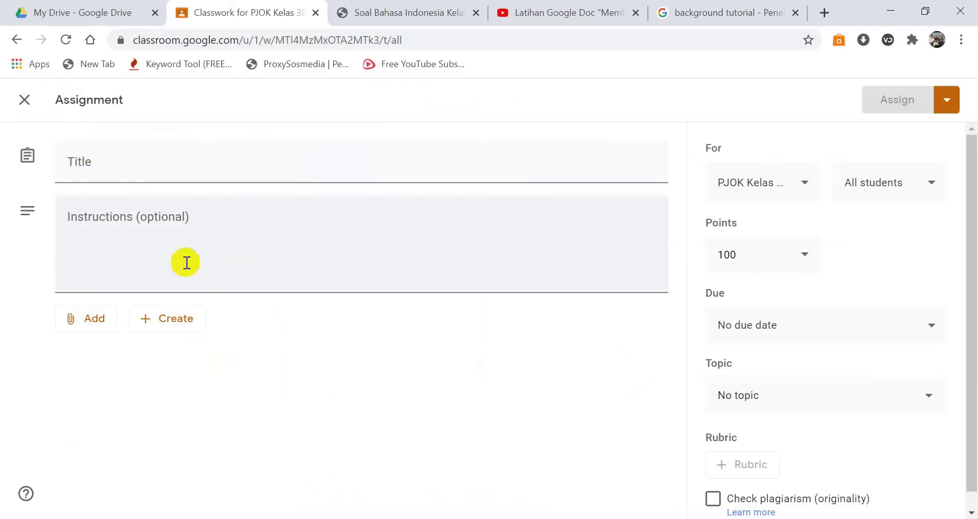
Step: Title the assignment "Penilaian Tengah Semester 1 Kelas 3B" and check which class it is assigned to
{"action": "left_click", "coordinate": [86, 172]}
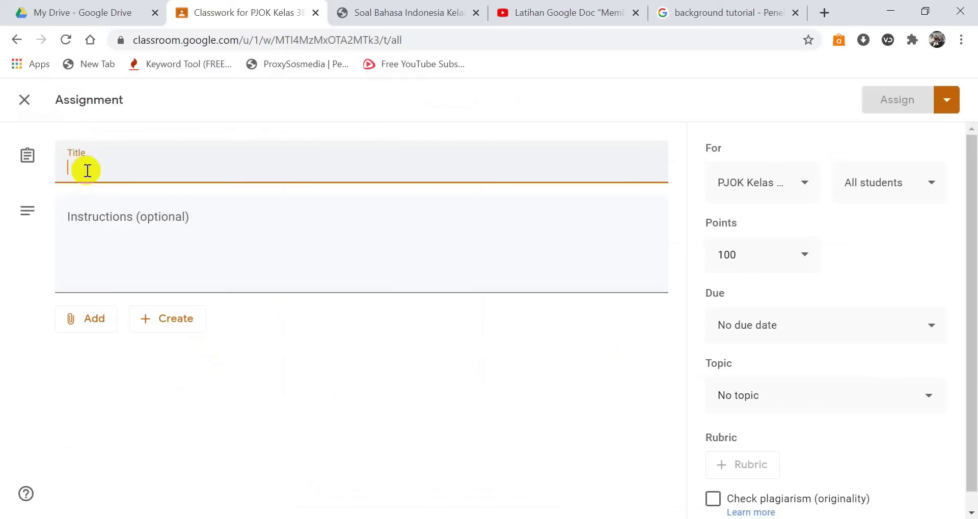
{"action": "type", "text": "PT"}
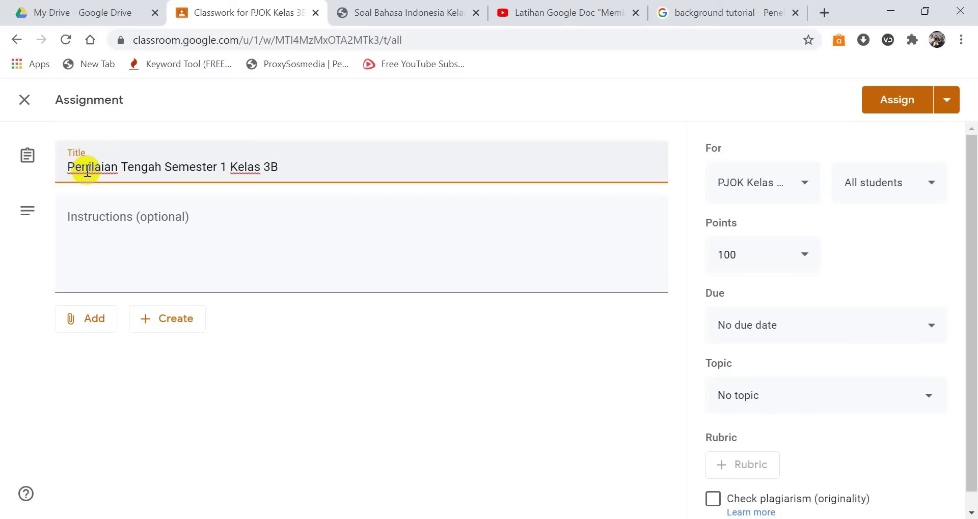
{"action": "left_click", "coordinate": [99, 228]}
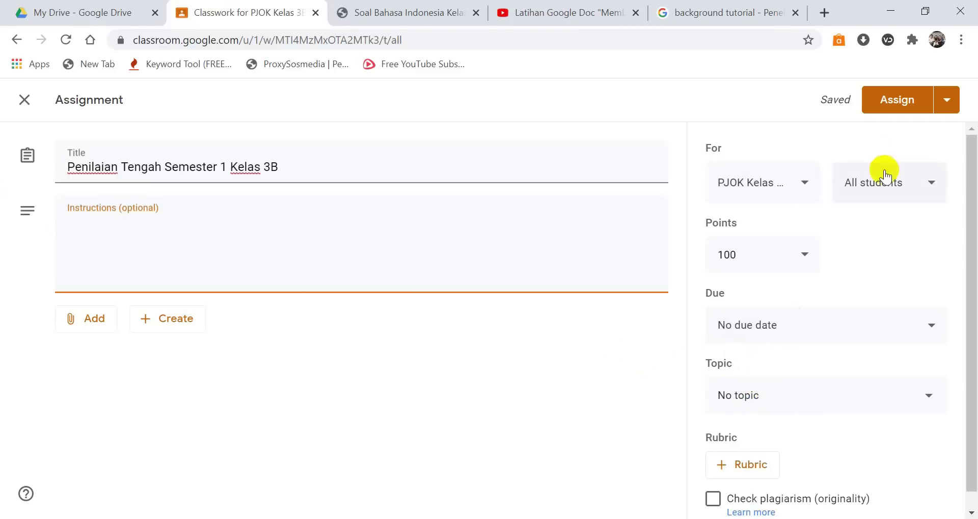
{"action": "left_click", "coordinate": [769, 185]}
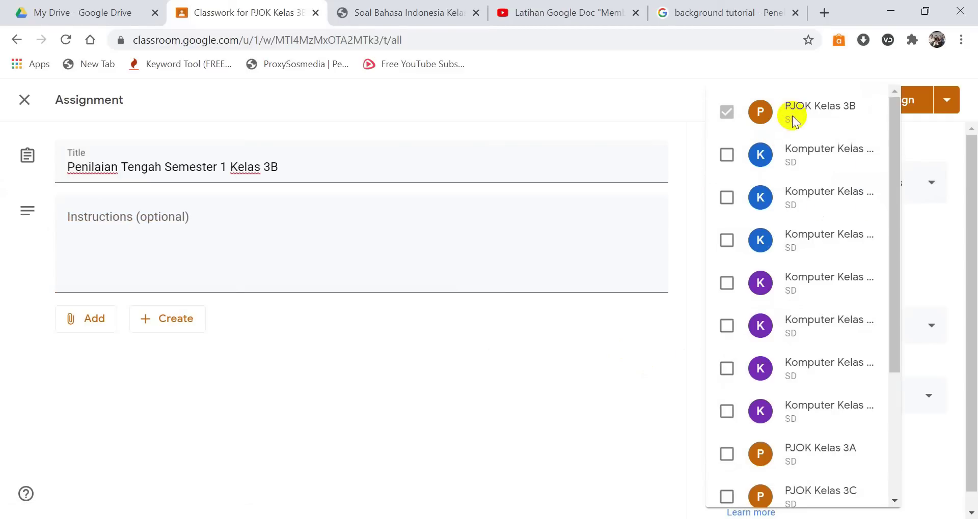
{"action": "left_click", "coordinate": [415, 393]}
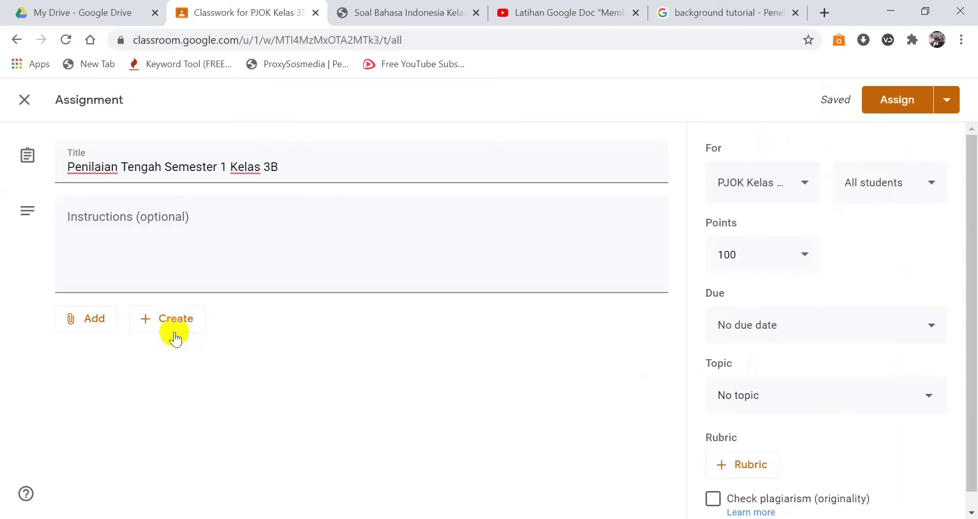
Step: Create a new attached Google Form and choose "PENILAIN TENGAH SEMESTER 1 PJOK KELAS 3" as its question import source
{"action": "left_click", "coordinate": [177, 323]}
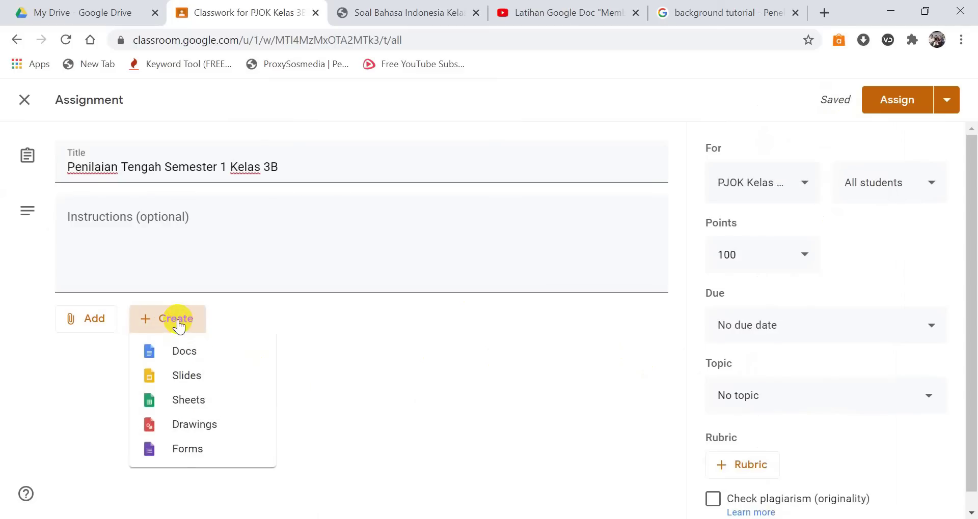
{"action": "left_click", "coordinate": [189, 451]}
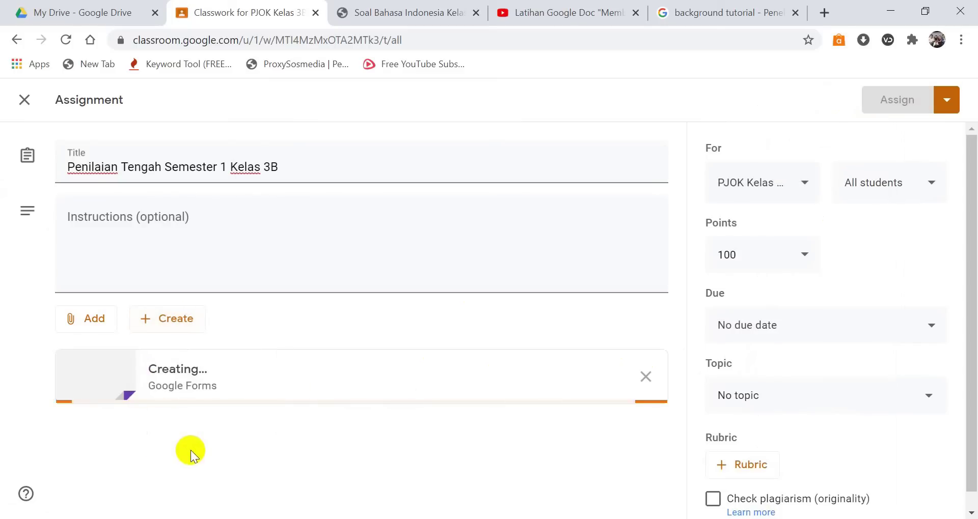
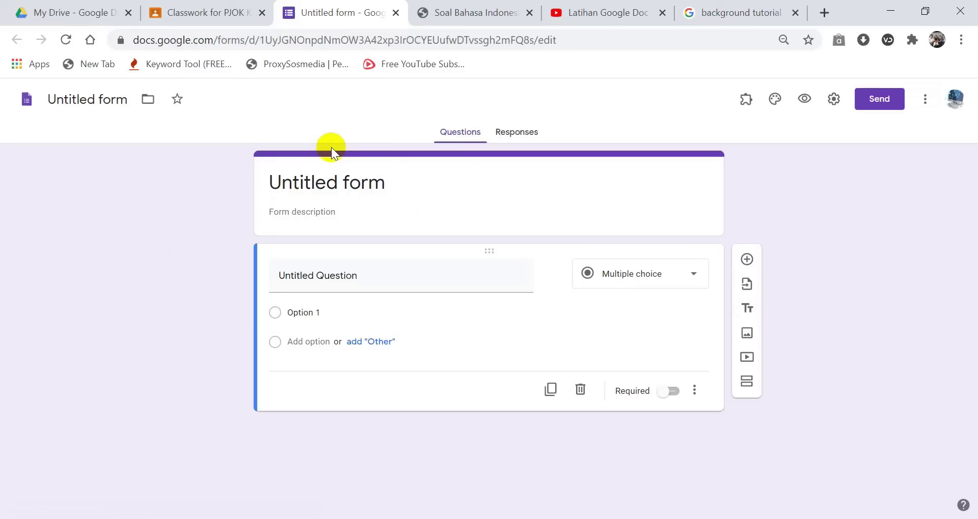
{"action": "left_click", "coordinate": [747, 286]}
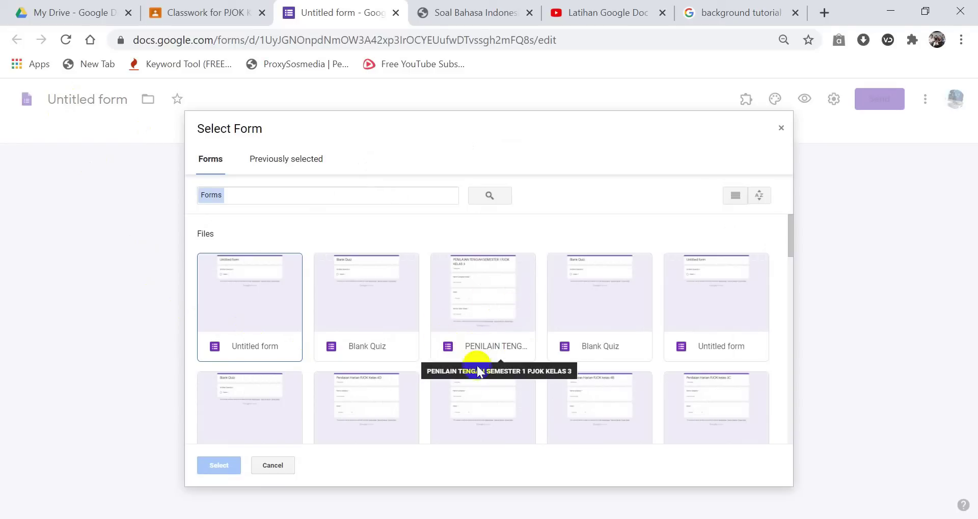
{"action": "left_click", "coordinate": [490, 340]}
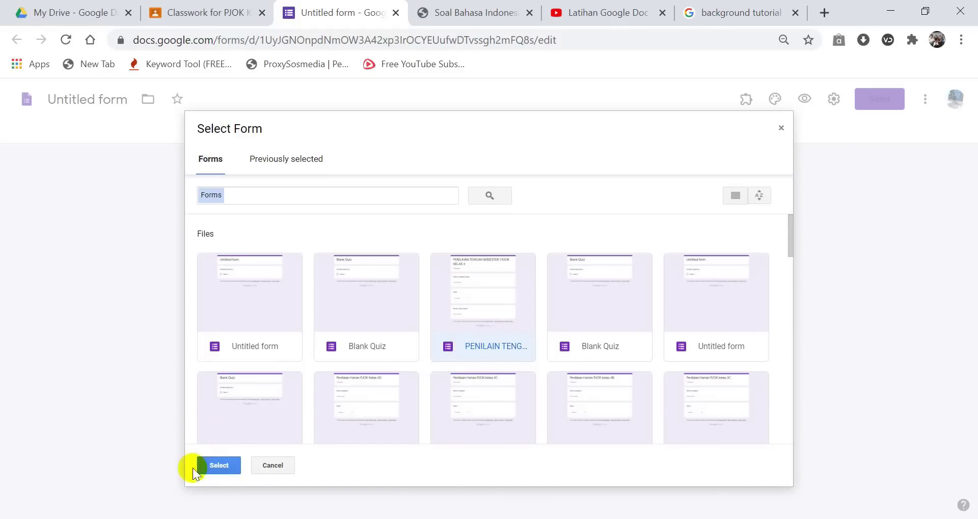
{"action": "left_click", "coordinate": [214, 464]}
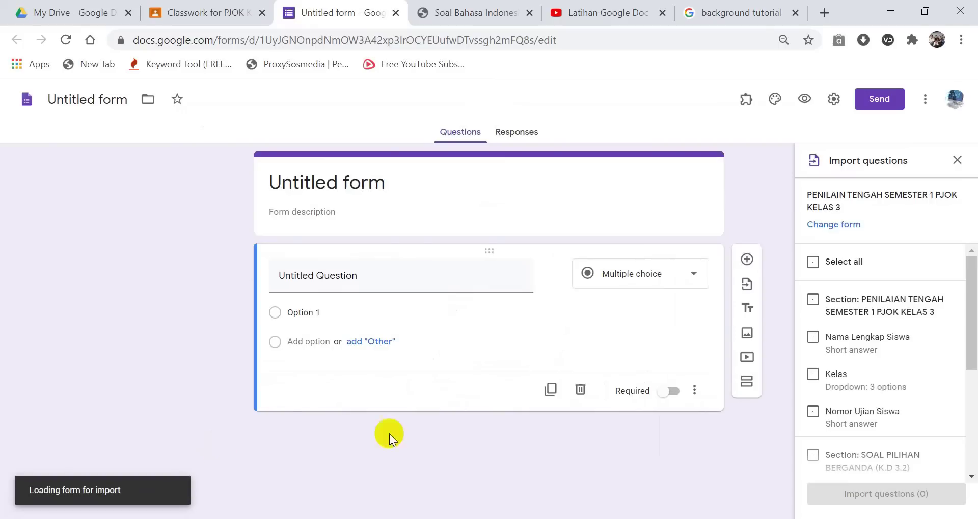
Step: Import all sections and questions from the selected midterm form into the new form
{"action": "scroll", "coordinate": [908, 305], "scroll_direction": "down", "scroll_amount": 4}
{"action": "scroll", "coordinate": [910, 346], "scroll_direction": "up", "scroll_amount": 5}
{"action": "scroll", "coordinate": [913, 311], "scroll_direction": "down", "scroll_amount": 3}
{"action": "scroll", "coordinate": [910, 318], "scroll_direction": "up", "scroll_amount": 4}
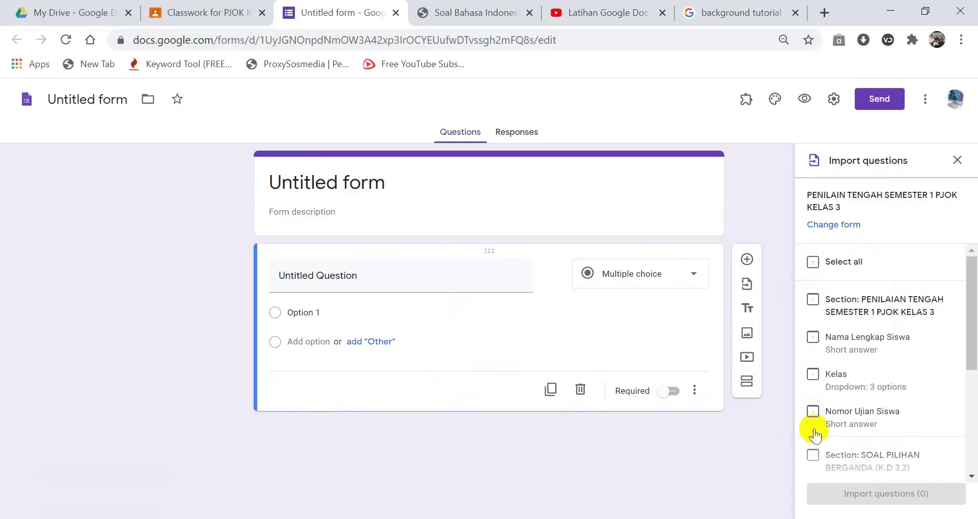
{"action": "left_click", "coordinate": [814, 262]}
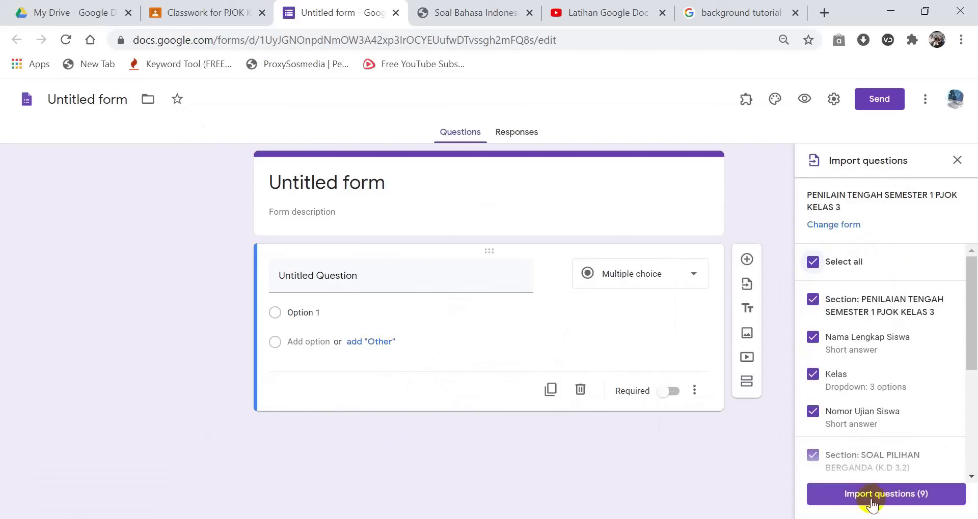
{"action": "left_click_drag", "start_coordinate": [971, 312], "coordinate": [972, 418]}
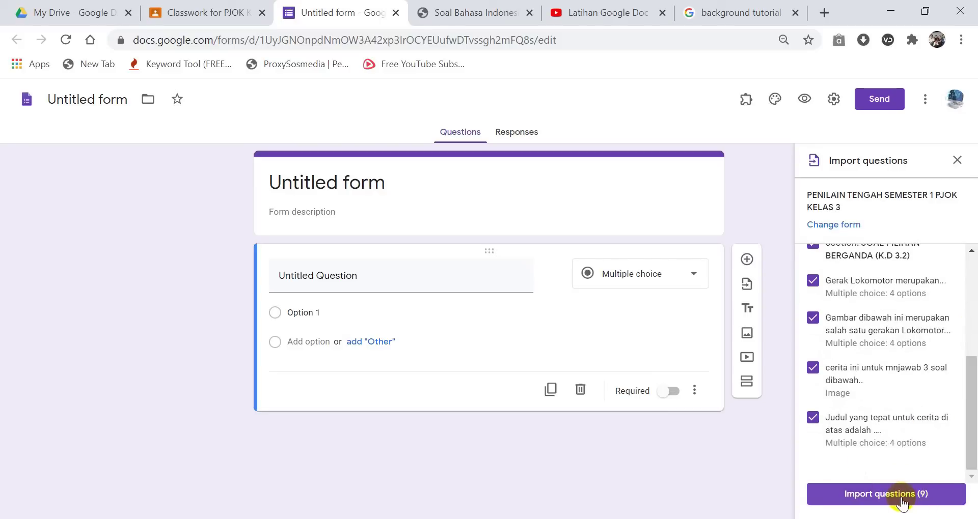
{"action": "left_click", "coordinate": [885, 496]}
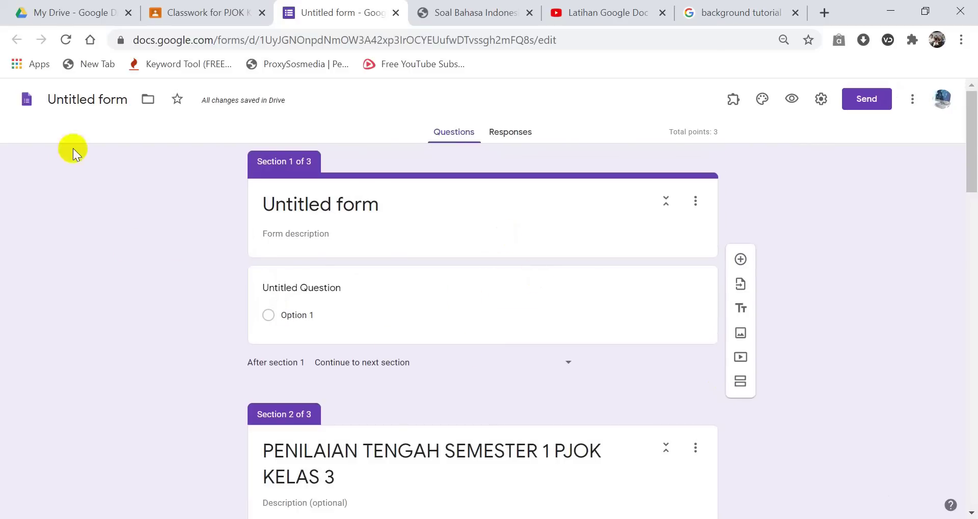
Step: Delete the blank "Untitled Question" above the imported questions
{"action": "scroll", "coordinate": [349, 264], "scroll_direction": "down", "scroll_amount": 3}
{"action": "scroll", "coordinate": [103, 266], "scroll_direction": "up", "scroll_amount": 3}
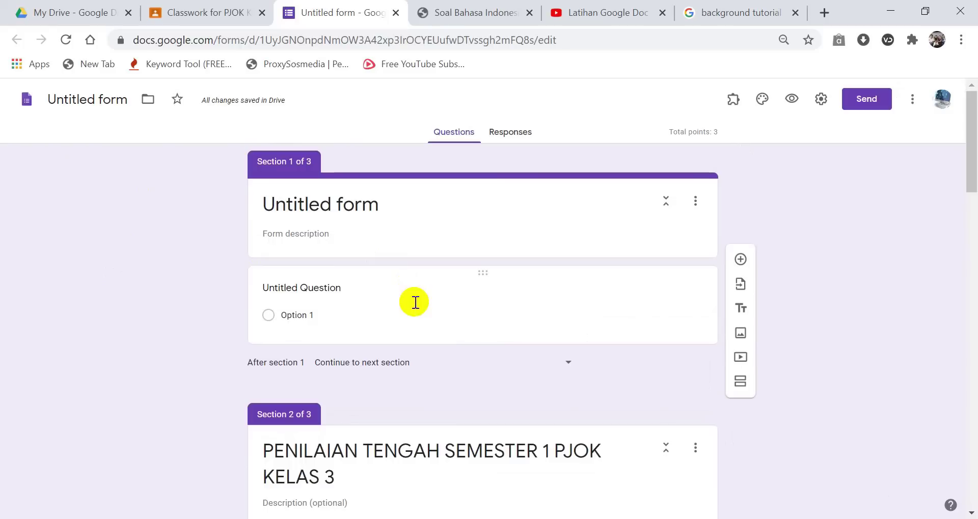
{"action": "left_click", "coordinate": [412, 303]}
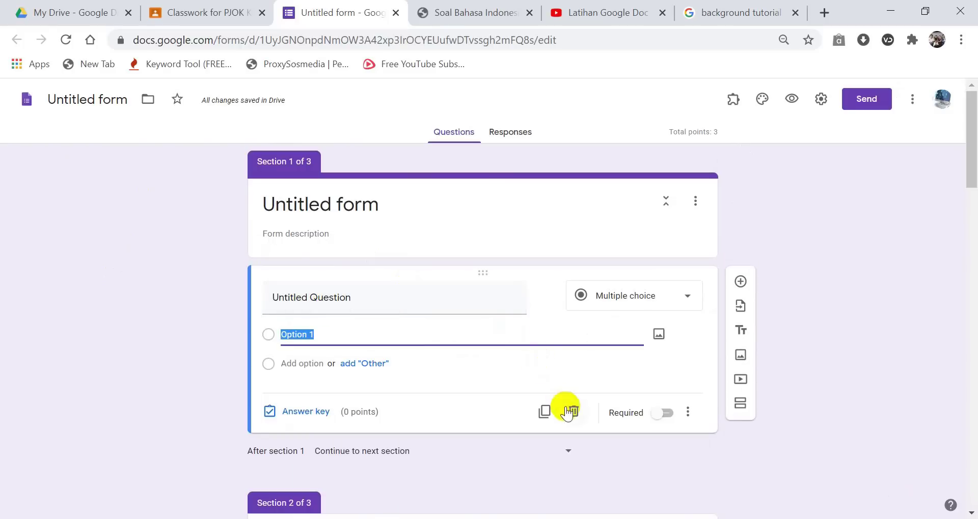
{"action": "left_click", "coordinate": [574, 411]}
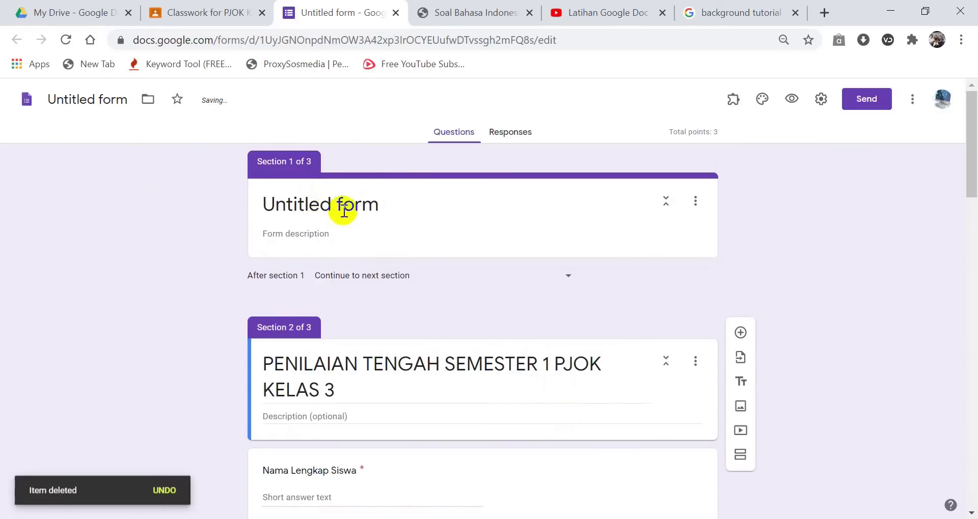
Step: Delete the now empty first section so the imported student-data questions directly follow the form header
{"action": "left_click", "coordinate": [309, 205]}
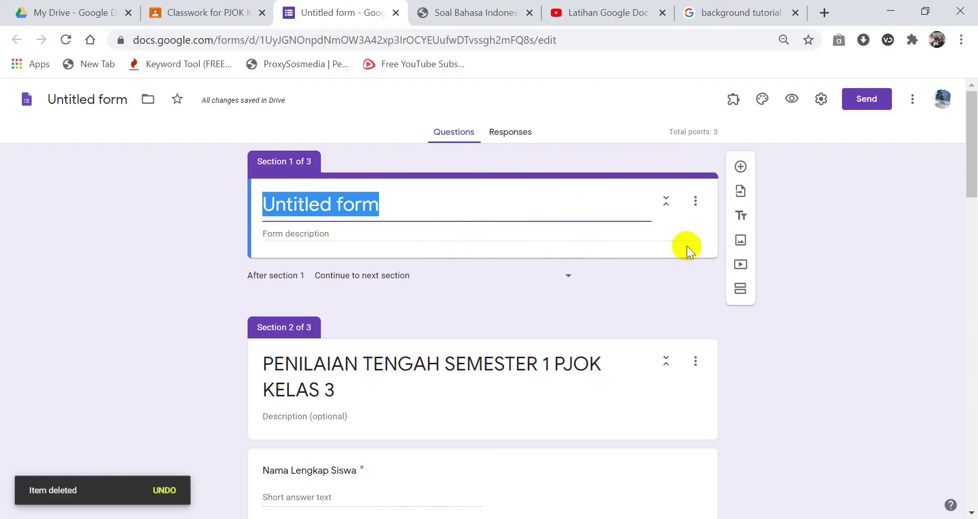
{"action": "left_click", "coordinate": [695, 204]}
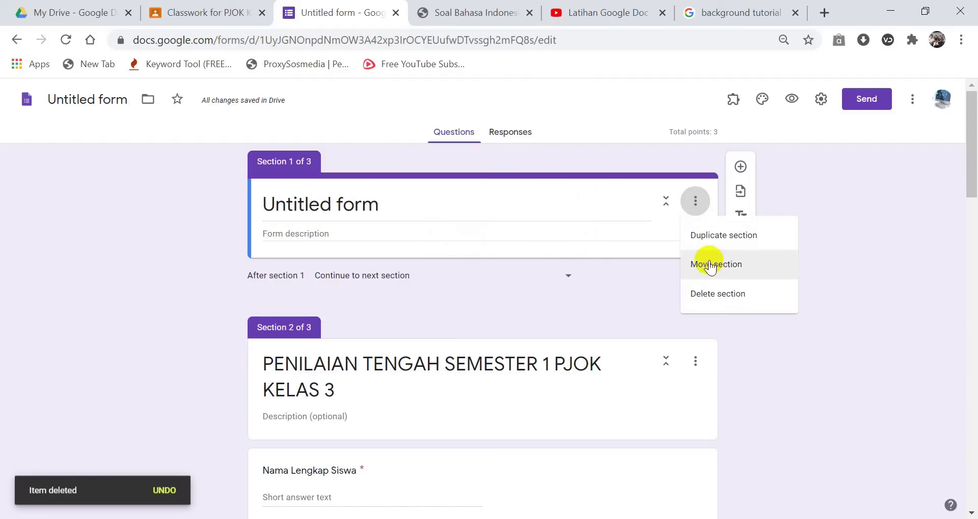
{"action": "left_click", "coordinate": [721, 300]}
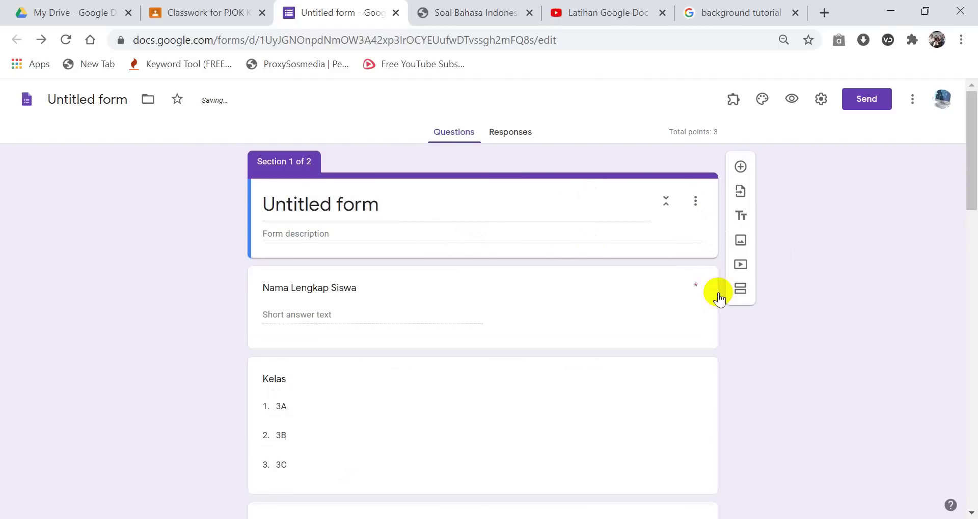
{"action": "scroll", "coordinate": [392, 292], "scroll_direction": "down", "scroll_amount": 4}
{"action": "scroll", "coordinate": [399, 291], "scroll_direction": "up", "scroll_amount": 4}
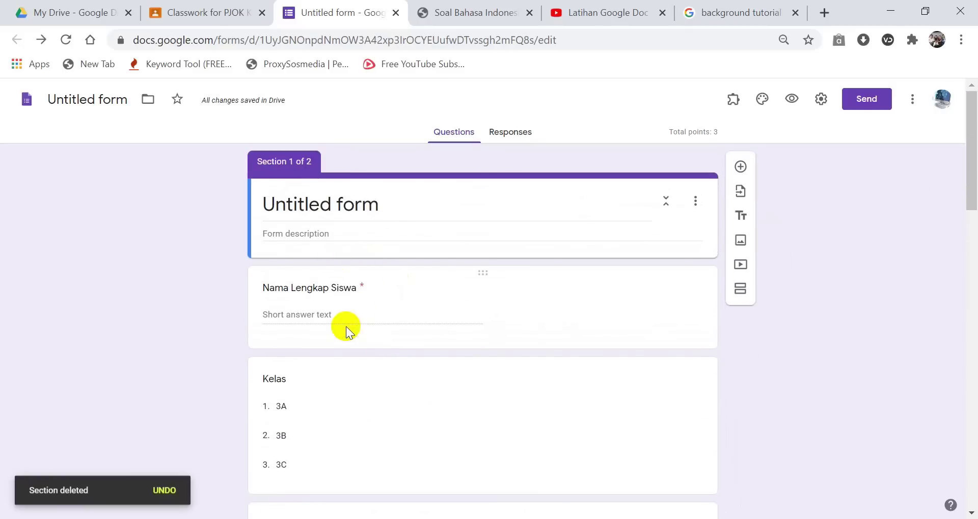
Step: Title the form "PENILAIAN TENGAH SEMESTER 1 PJOK KELAS 3B" and apply the same name to the form file
{"action": "left_click", "coordinate": [303, 205]}
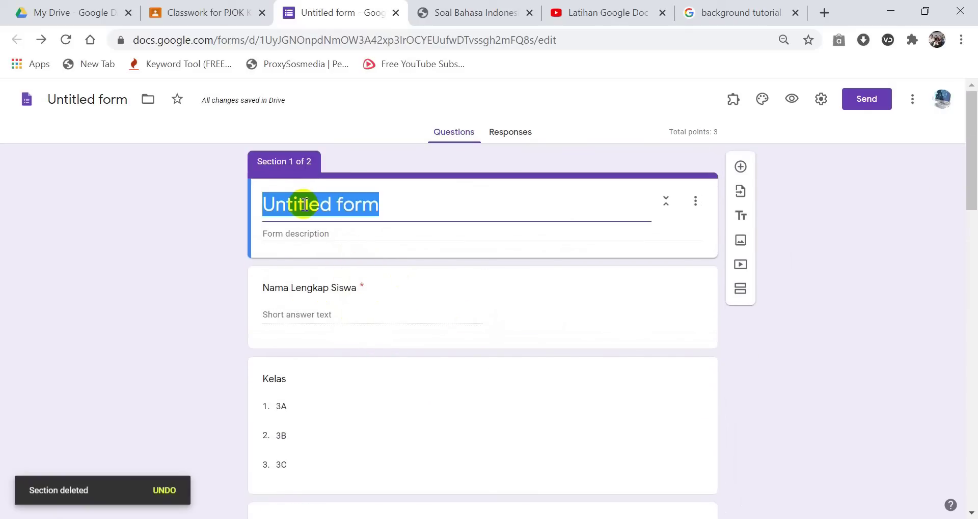
{"action": "type", "text": "PENILAIAN TENGAH SEMESTER 1 PJOK"}
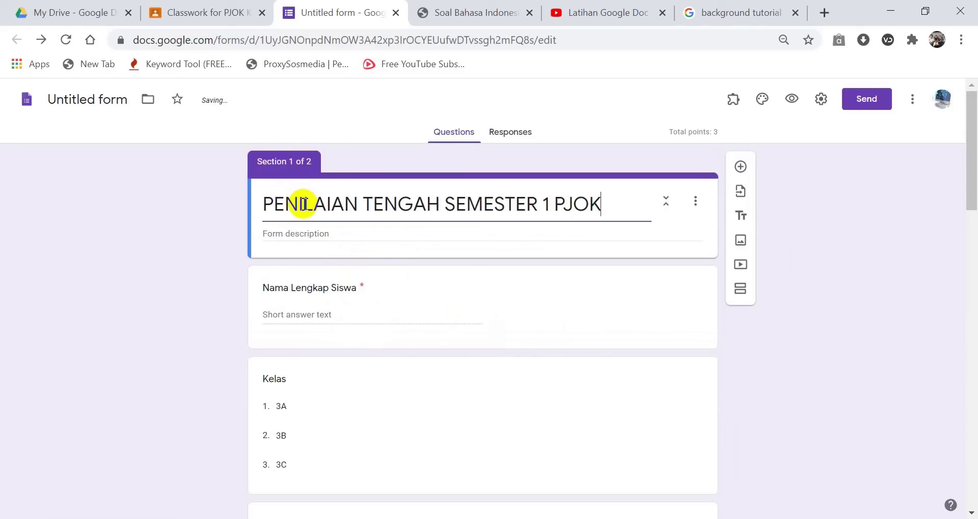
{"action": "type", "text": "las"}
{"action": "key", "text": "BackSpace"}
{"action": "key", "text": "BackSpace"}
{"action": "type", "text": "AS"}
{"action": "key", "text": "BackSpace"}
{"action": "key", "text": "BackSpace"}
{"action": "type", "text": "AS 3B"}
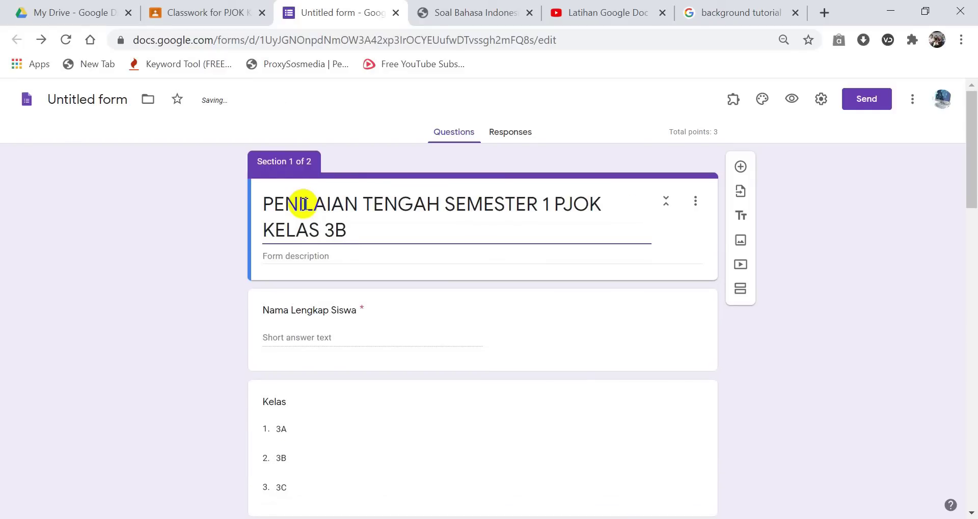
{"action": "left_click", "coordinate": [147, 204]}
{"action": "left_click", "coordinate": [97, 101]}
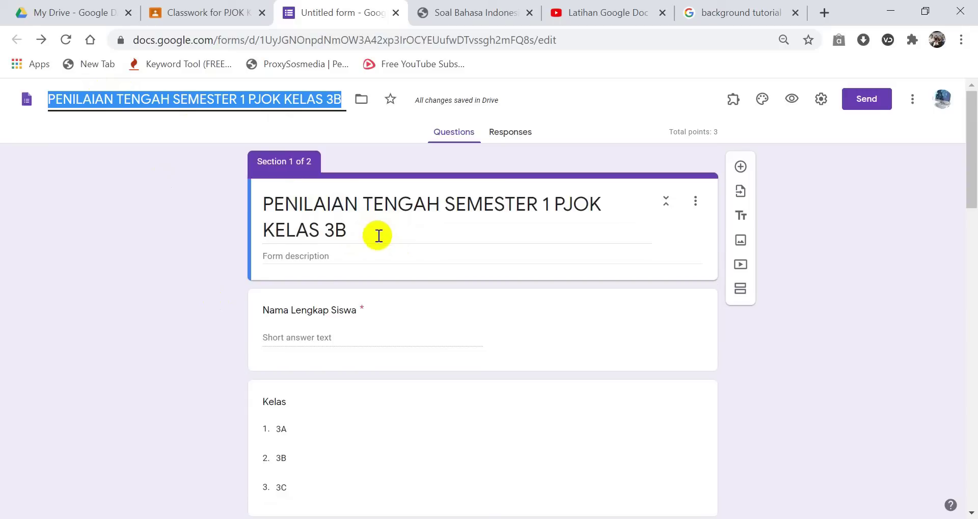
Step: Review the form's class label, its attachment in the Classroom assignment, and the imported questions
{"action": "triple_click", "coordinate": [349, 235]}
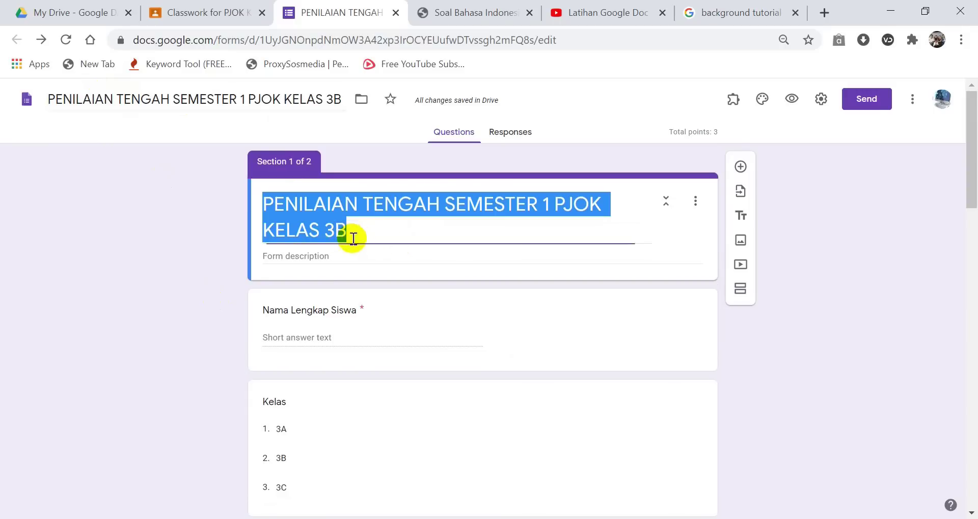
{"action": "left_click_drag", "start_coordinate": [351, 231], "coordinate": [329, 233]}
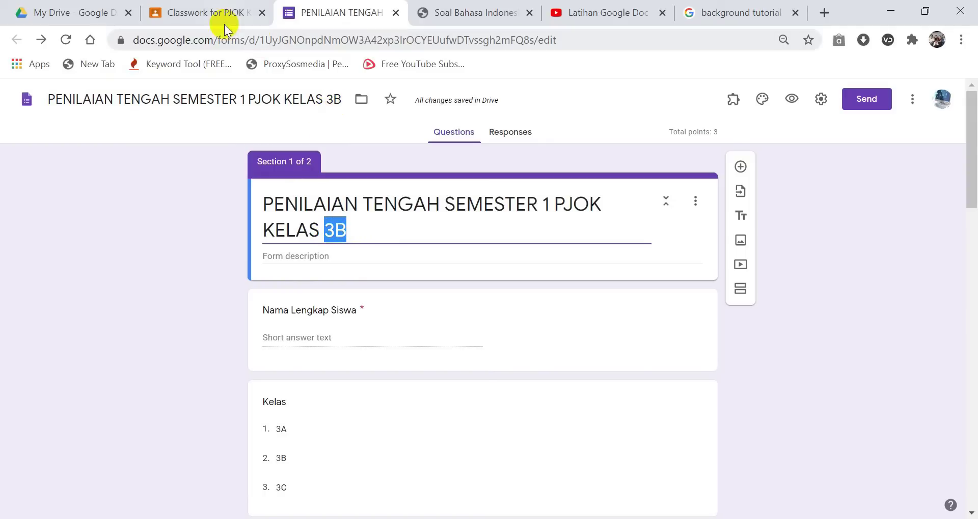
{"action": "left_click", "coordinate": [207, 13]}
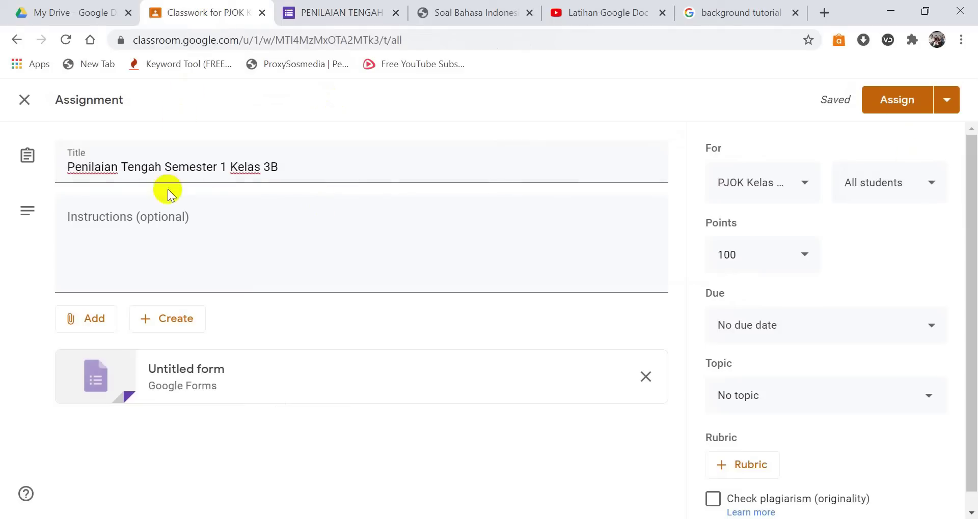
{"action": "left_click", "coordinate": [311, 14]}
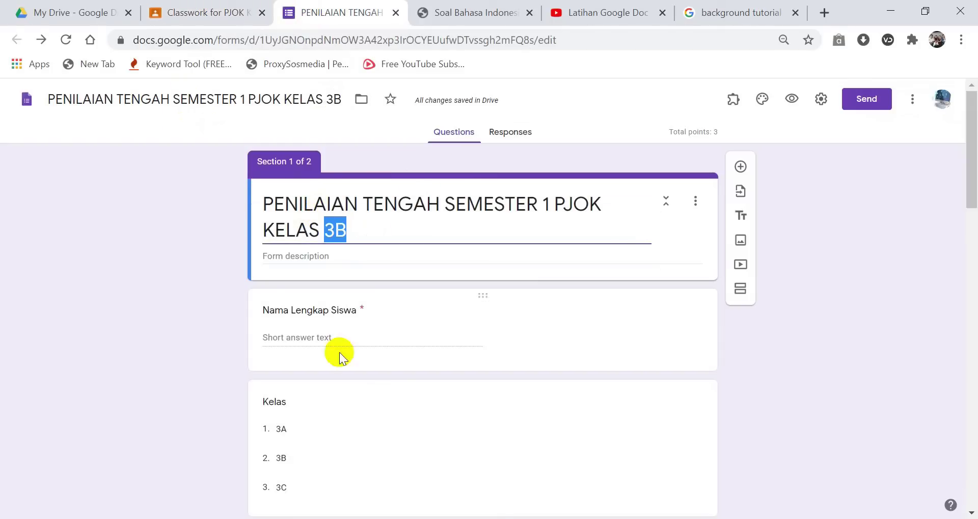
{"action": "scroll", "coordinate": [321, 254], "scroll_direction": "down", "scroll_amount": 5}
{"action": "scroll", "coordinate": [321, 254], "scroll_direction": "down", "scroll_amount": 18}
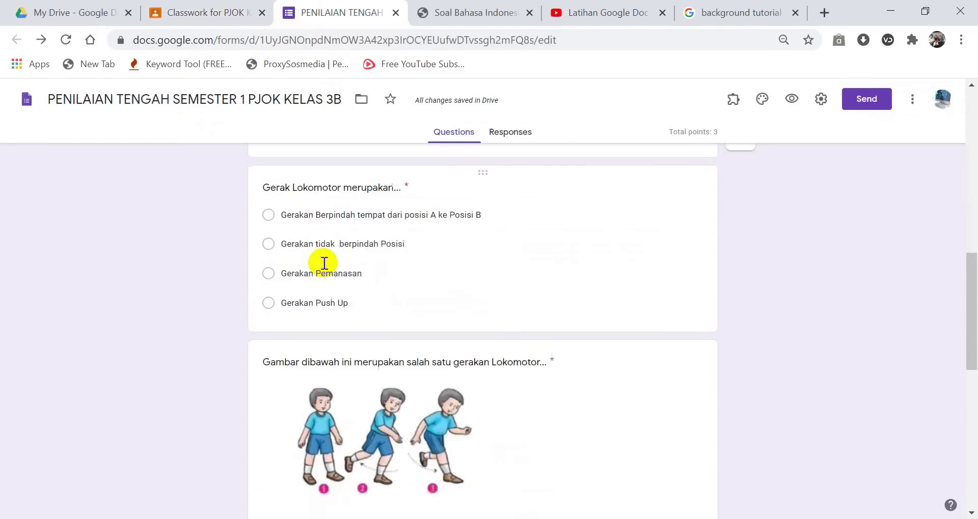
{"action": "scroll", "coordinate": [323, 267], "scroll_direction": "up", "scroll_amount": 20}
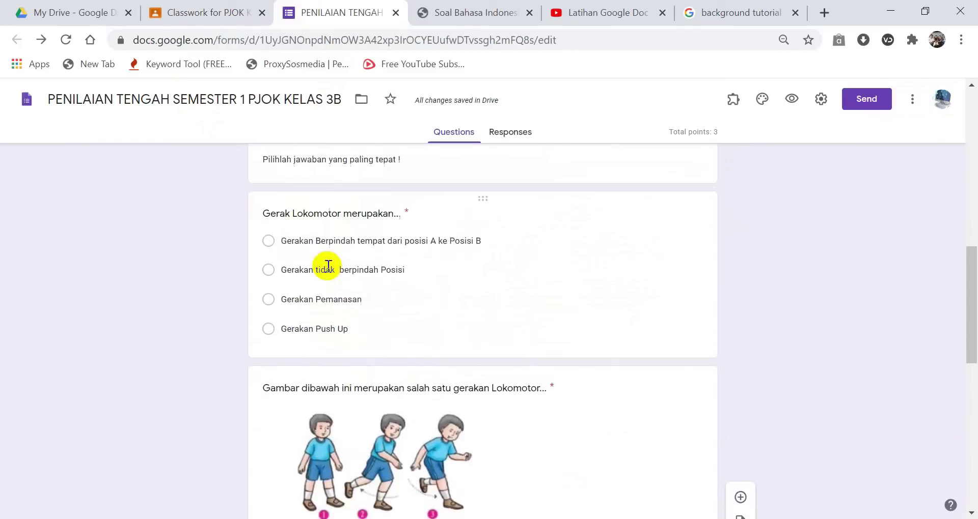
{"action": "scroll", "coordinate": [331, 264], "scroll_direction": "down", "scroll_amount": 14}
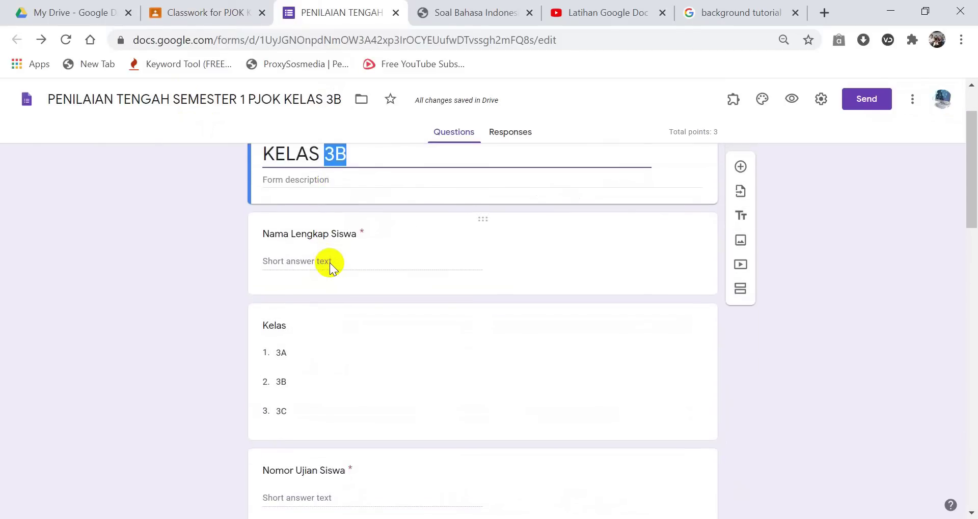
{"action": "scroll", "coordinate": [461, 326], "scroll_direction": "up", "scroll_amount": 14}
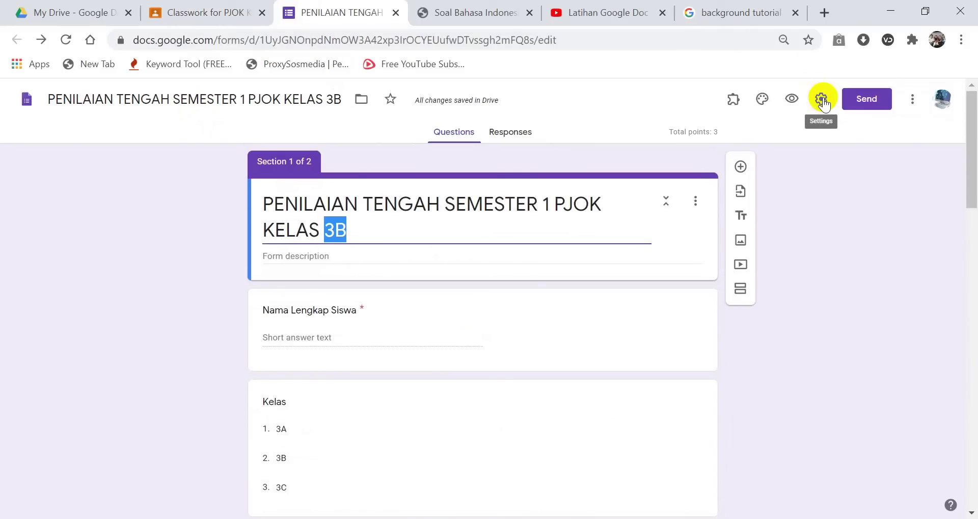
{"action": "left_click", "coordinate": [382, 253]}
{"action": "triple_click", "coordinate": [372, 233]}
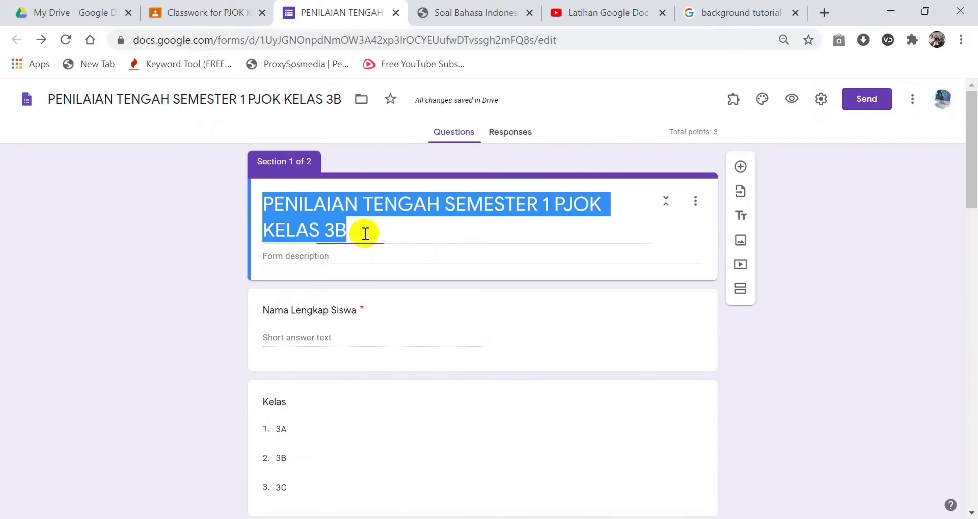
Step: In the form's quiz settings, let respondents see missed questions and point values
{"action": "left_click", "coordinate": [277, 99]}
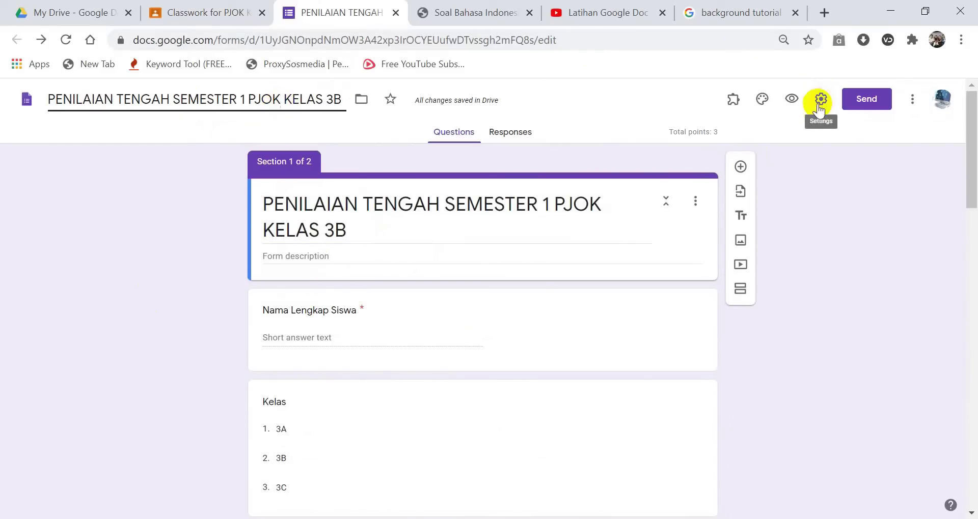
{"action": "left_click", "coordinate": [820, 101]}
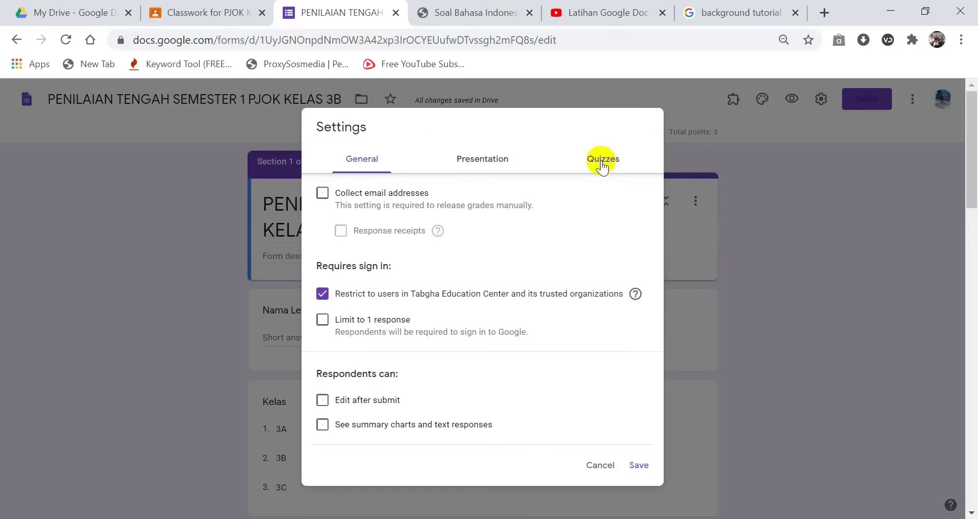
{"action": "left_click", "coordinate": [602, 160]}
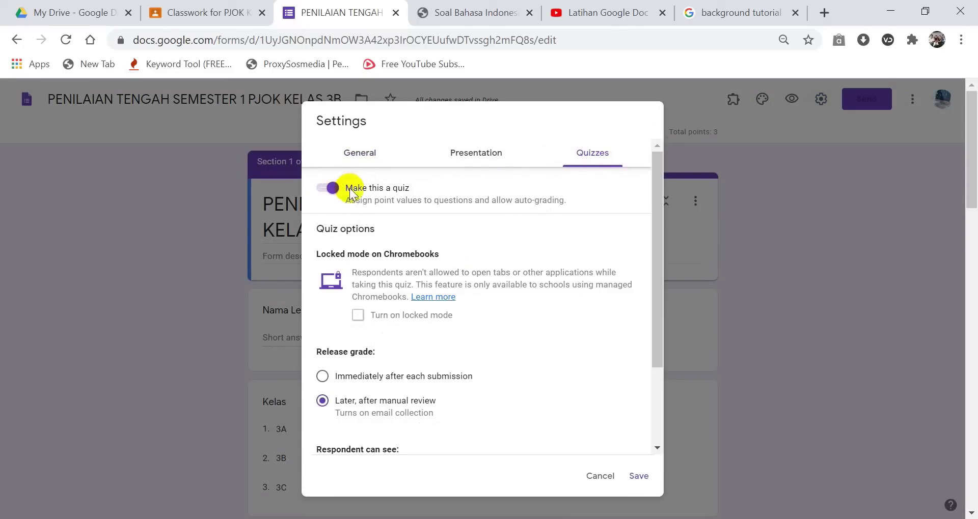
{"action": "scroll", "coordinate": [393, 371], "scroll_direction": "down", "scroll_amount": 3}
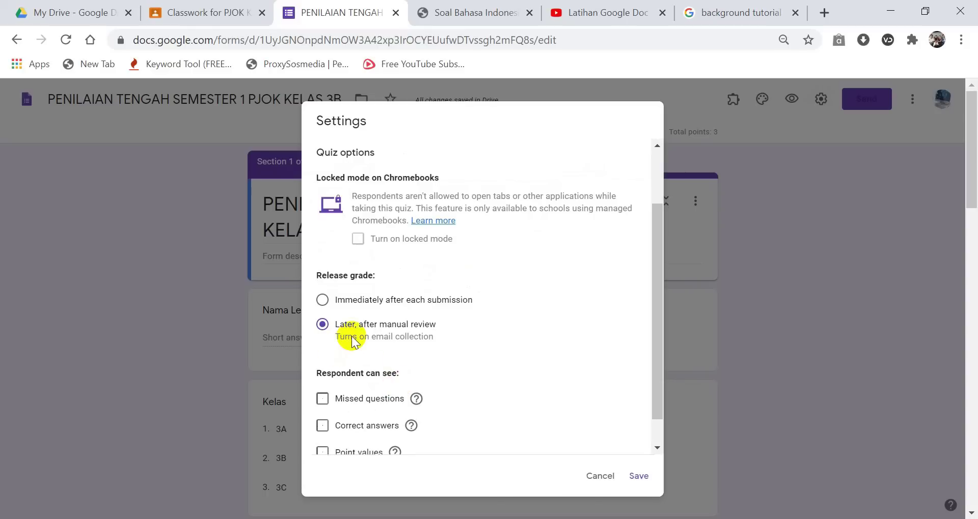
{"action": "scroll", "coordinate": [351, 357], "scroll_direction": "down", "scroll_amount": 1}
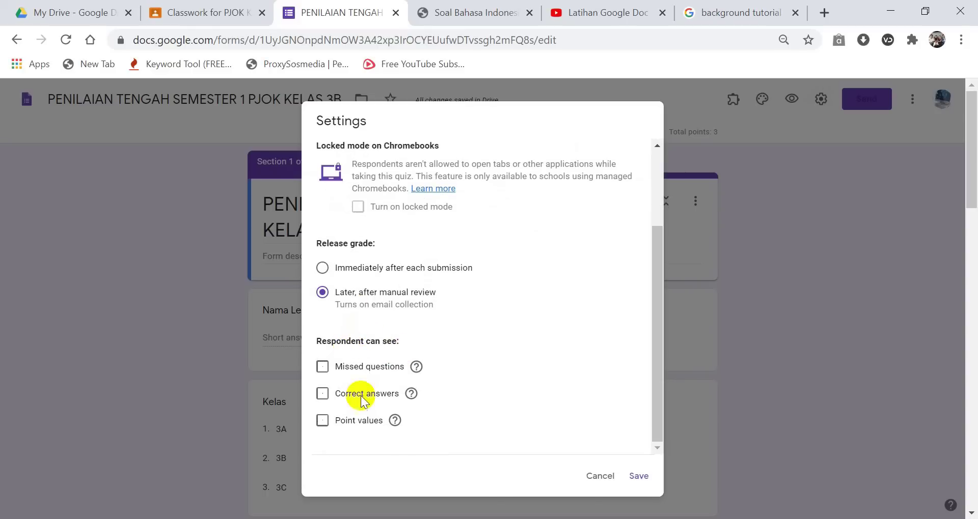
{"action": "left_click", "coordinate": [348, 368]}
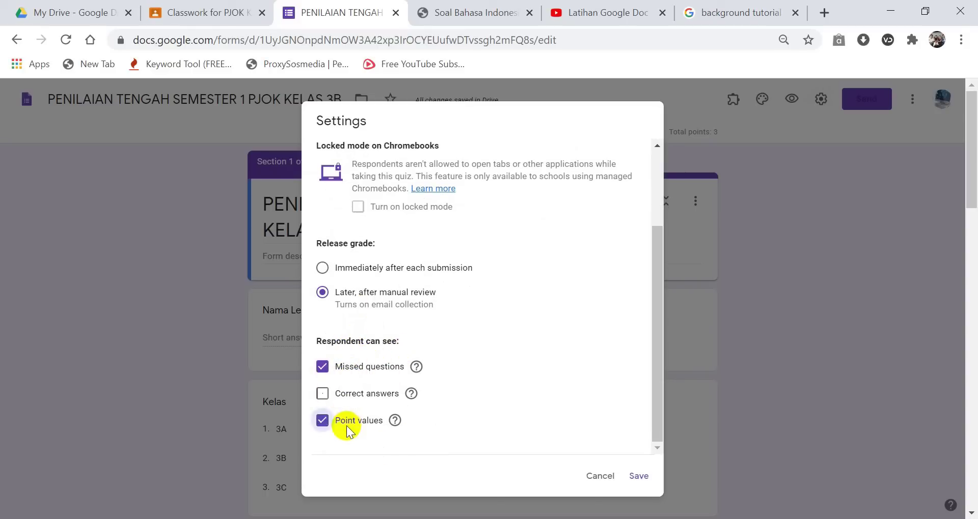
{"action": "scroll", "coordinate": [419, 299], "scroll_direction": "up", "scroll_amount": 3}
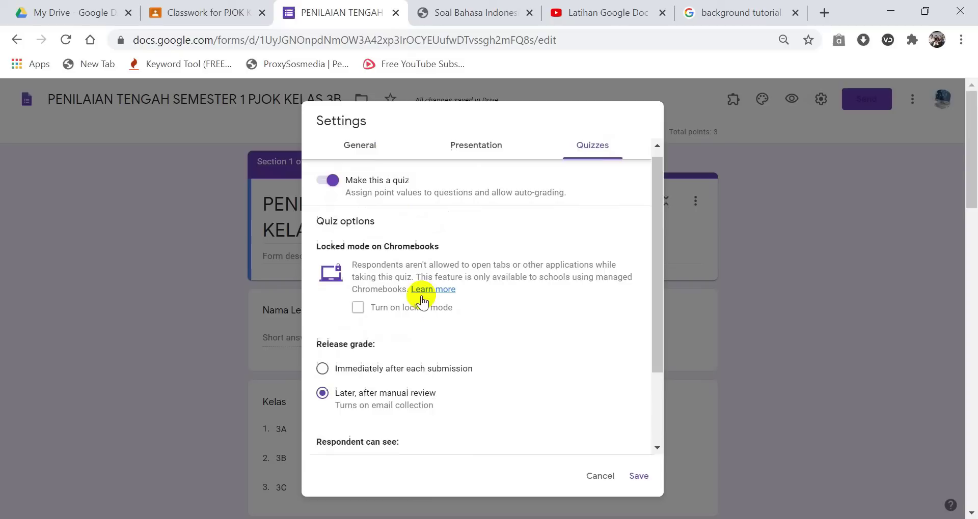
Step: Turn on collecting email addresses in the general settings, check the presentation options, and save the form settings
{"action": "left_click", "coordinate": [360, 155]}
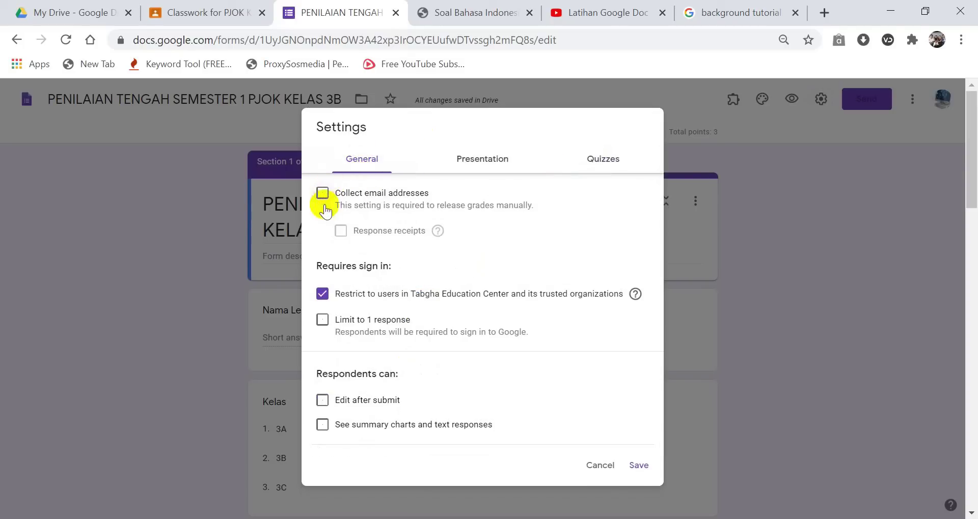
{"action": "left_click", "coordinate": [322, 194]}
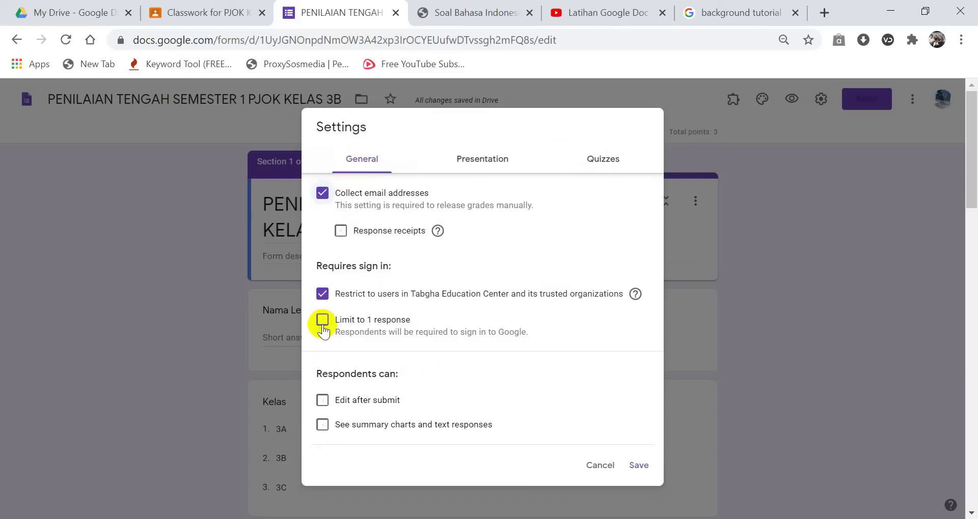
{"action": "left_click", "coordinate": [471, 161]}
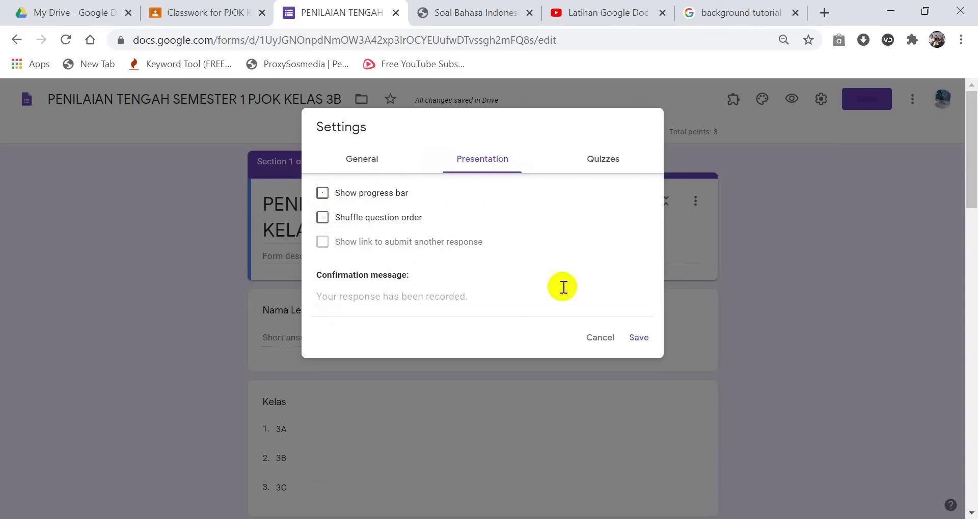
{"action": "left_click", "coordinate": [639, 338]}
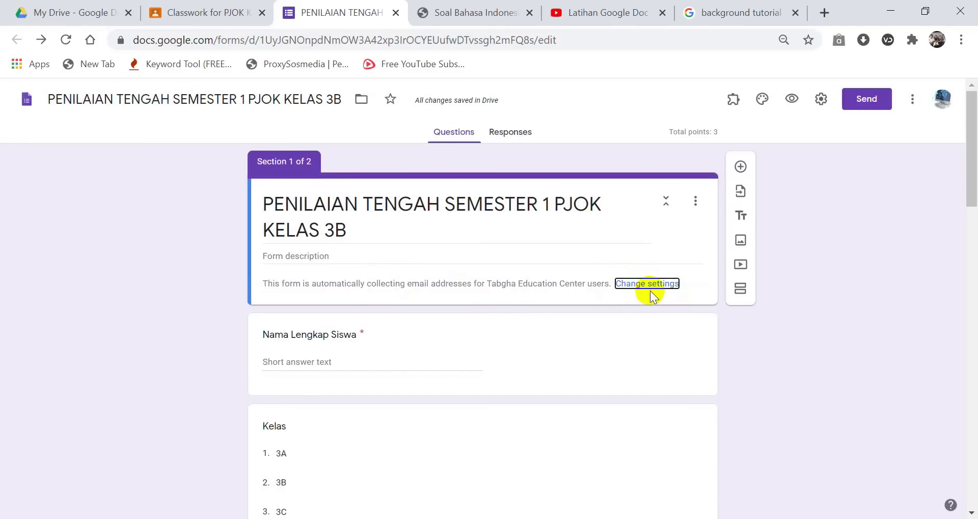
Step: Open the formLimiter add-on's limit setup and set the limit type to date and time
{"action": "scroll", "coordinate": [489, 287], "scroll_direction": "down", "scroll_amount": 5}
{"action": "scroll", "coordinate": [489, 288], "scroll_direction": "down", "scroll_amount": 6}
{"action": "scroll", "coordinate": [489, 286], "scroll_direction": "up", "scroll_amount": 20}
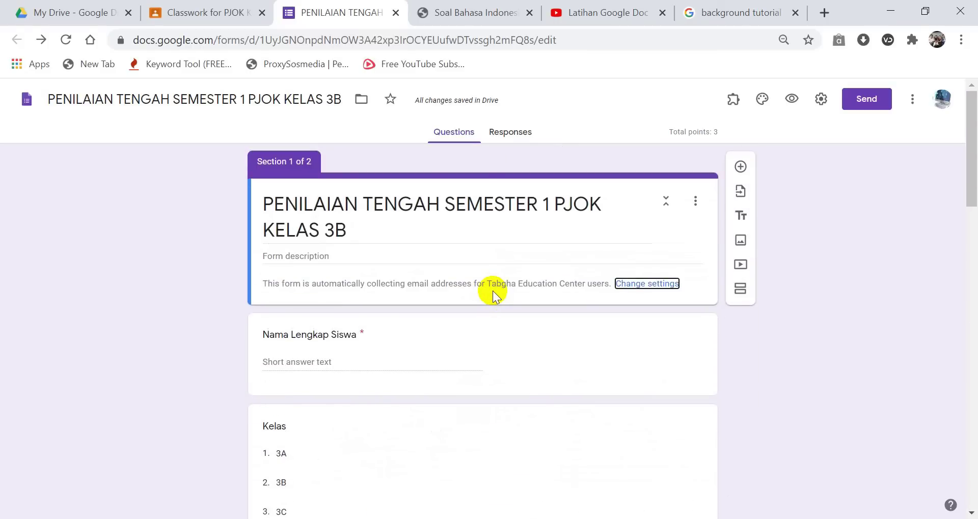
{"action": "left_click", "coordinate": [732, 104]}
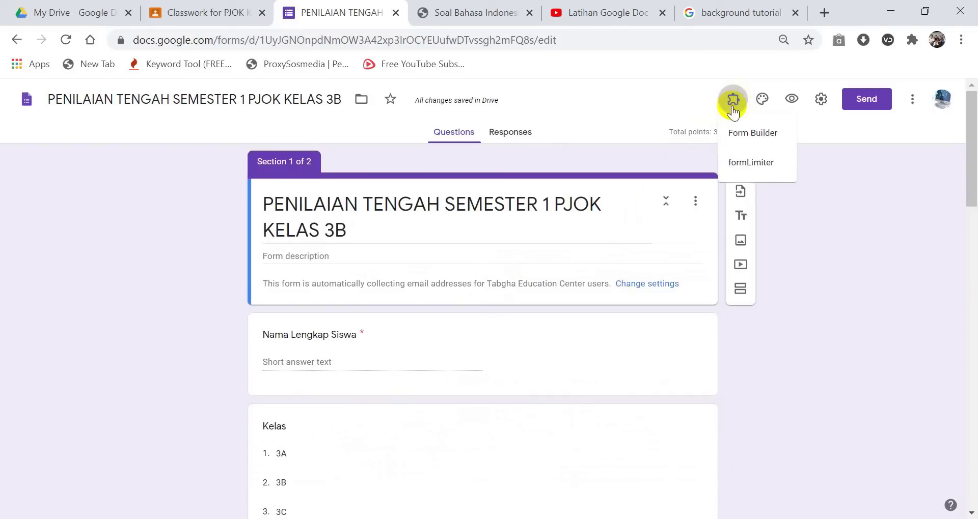
{"action": "left_click", "coordinate": [768, 162]}
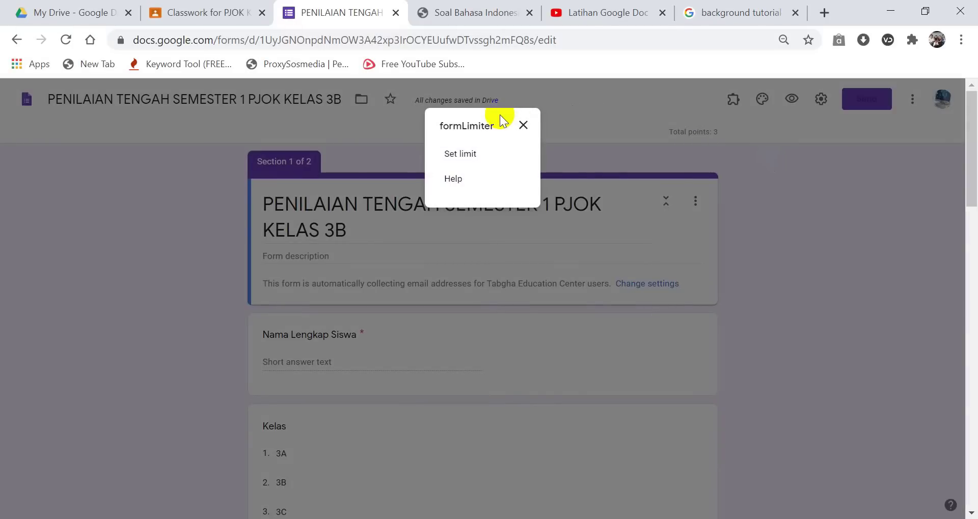
{"action": "left_click", "coordinate": [461, 154]}
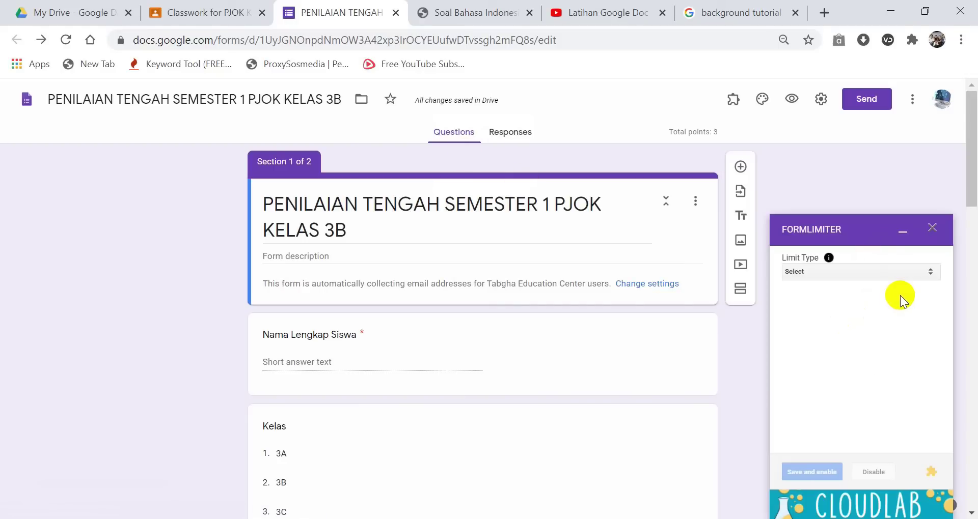
{"action": "left_click", "coordinate": [802, 272]}
{"action": "left_click", "coordinate": [815, 294]}
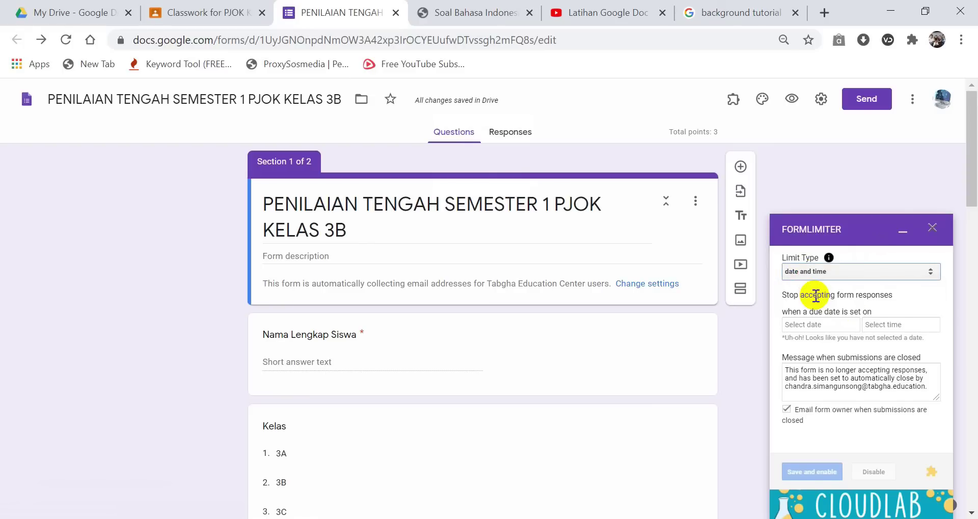
Step: Set the form to stop accepting responses on 09/27/2020 at 11:55 PM
{"action": "left_click", "coordinate": [831, 327]}
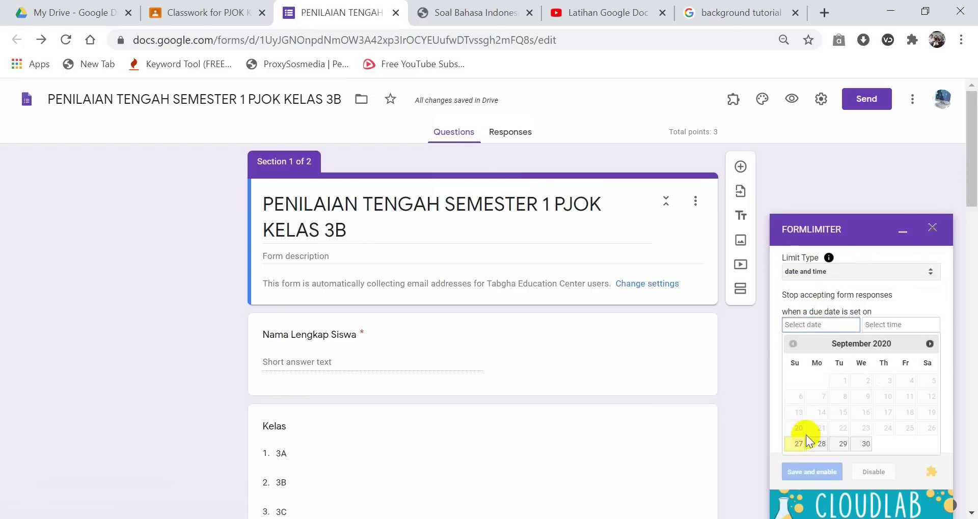
{"action": "left_click", "coordinate": [795, 447]}
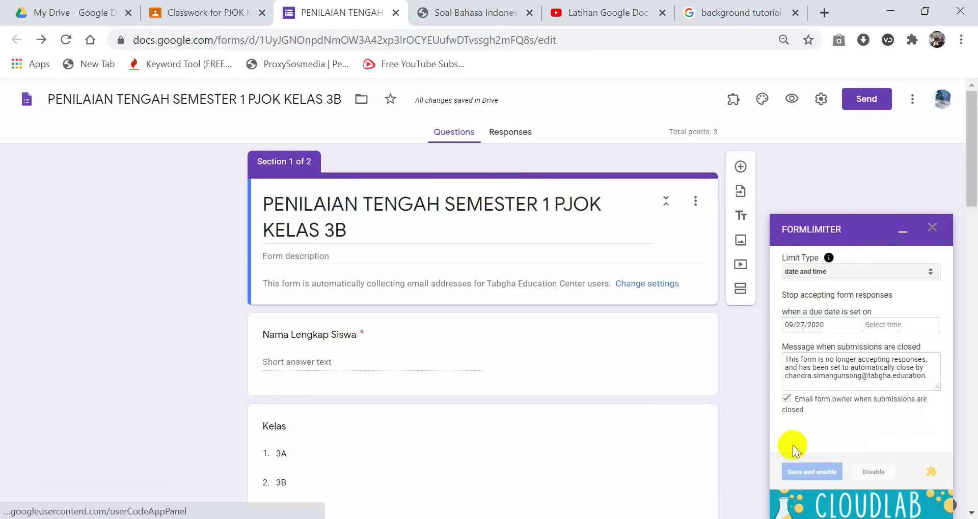
{"action": "left_click", "coordinate": [871, 326]}
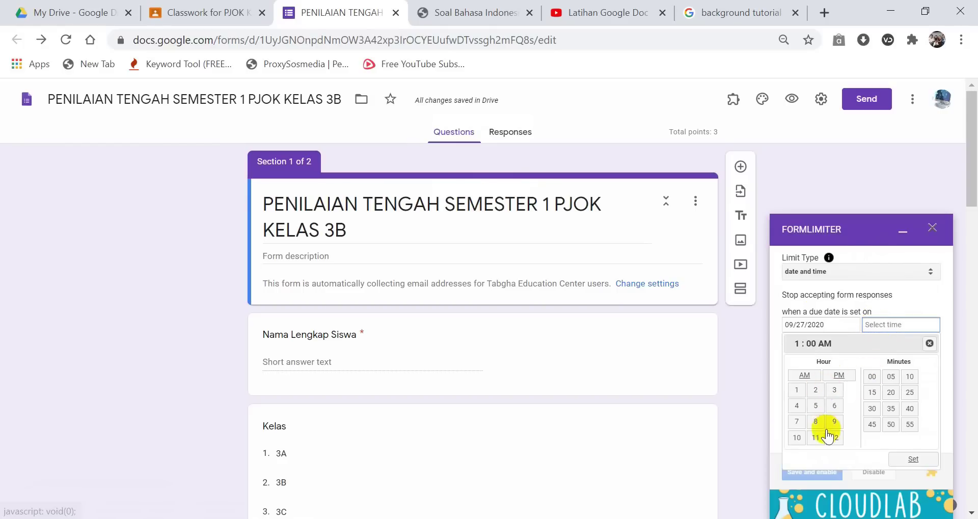
{"action": "left_click", "coordinate": [816, 439]}
{"action": "left_click", "coordinate": [910, 425]}
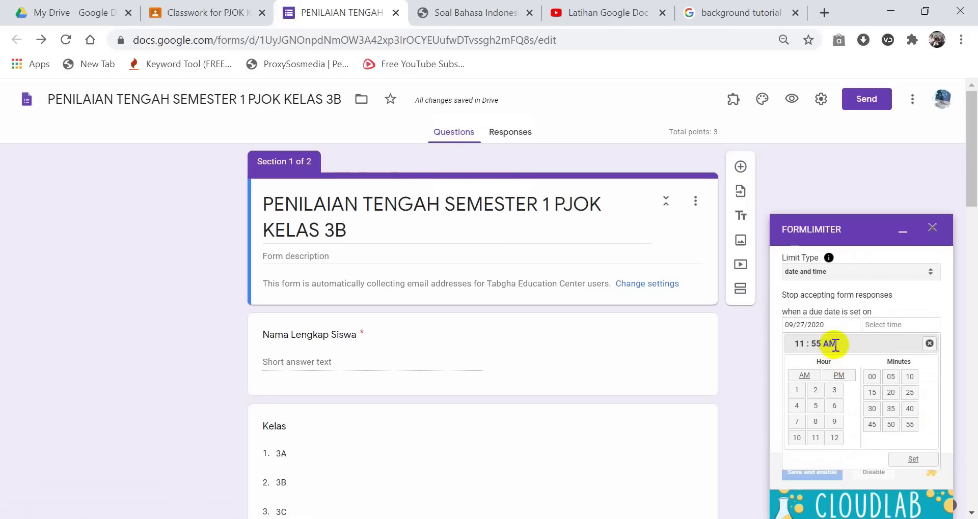
{"action": "left_click", "coordinate": [835, 379]}
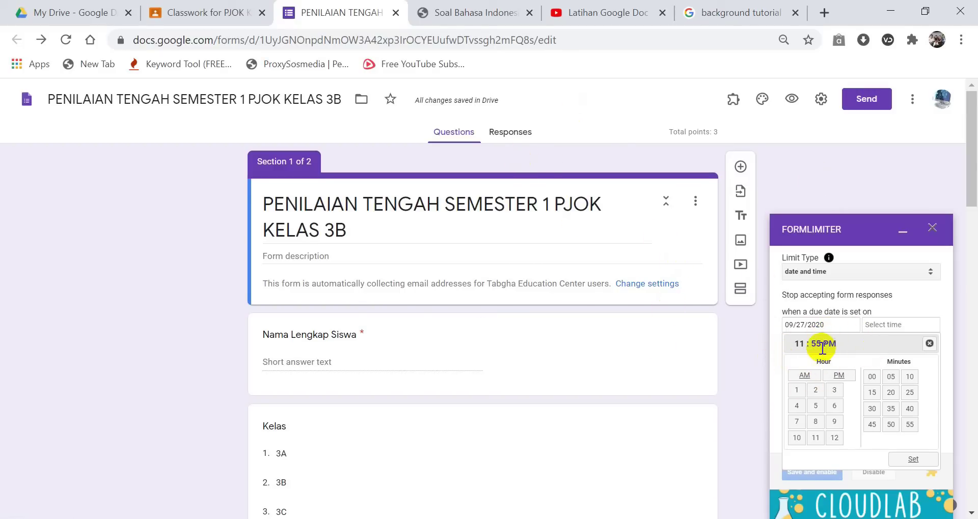
{"action": "left_click", "coordinate": [908, 458]}
Step: Replace the closed-submissions message with "tidak bisa ujian !!!!", save and enable the limit, and close formLimiter
{"action": "left_click", "coordinate": [798, 367]}
{"action": "left_click_drag", "start_coordinate": [936, 387], "coordinate": [829, 381]}
{"action": "left_click", "coordinate": [927, 379]}
{"action": "left_click_drag", "start_coordinate": [927, 378], "coordinate": [754, 350]}
{"action": "type", "text": "t"}
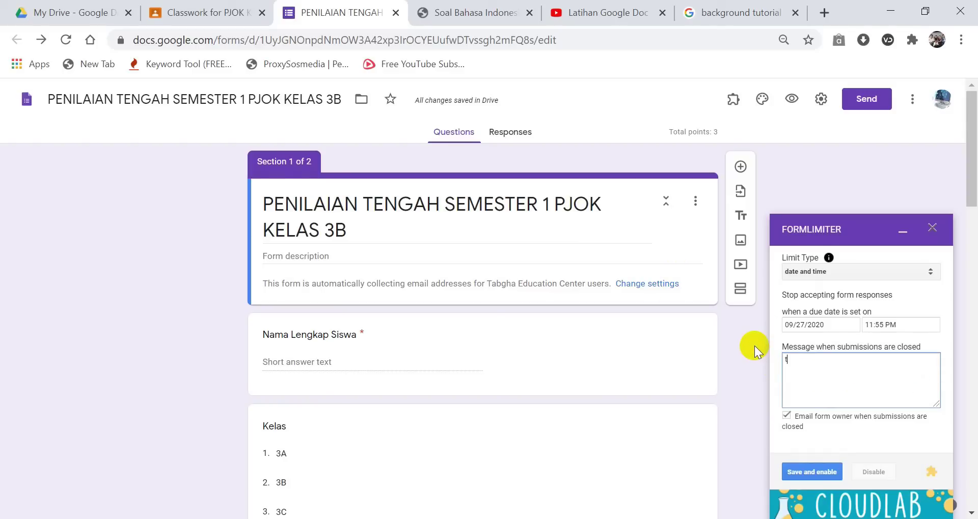
{"action": "type", "text": "idak bisa ujian !!!"}
{"action": "left_click", "coordinate": [827, 478]}
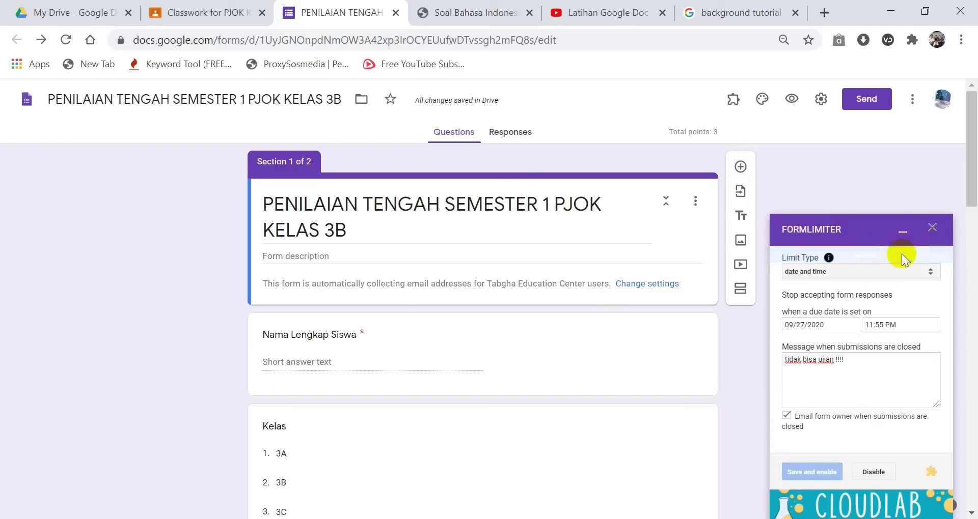
{"action": "left_click", "coordinate": [932, 228]}
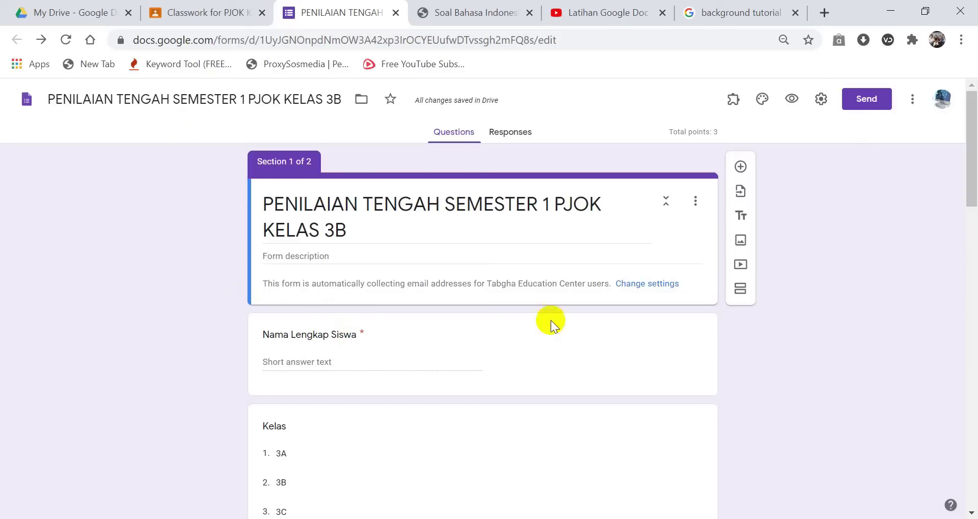
Step: Look over the finished form's questions and close the form to return to the Classroom assignment
{"action": "left_click", "coordinate": [733, 99]}
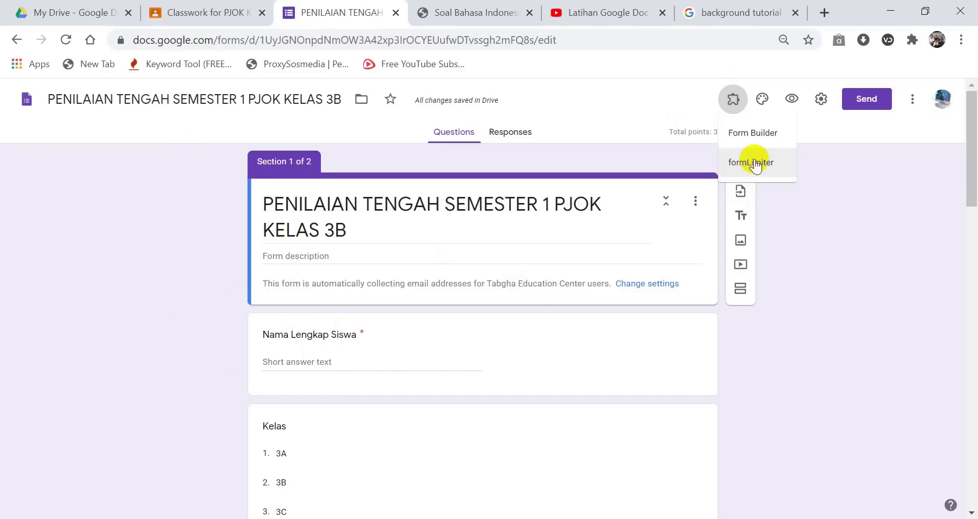
{"action": "left_click", "coordinate": [764, 393]}
{"action": "scroll", "coordinate": [453, 273], "scroll_direction": "down", "scroll_amount": 5}
{"action": "scroll", "coordinate": [452, 274], "scroll_direction": "down", "scroll_amount": 10}
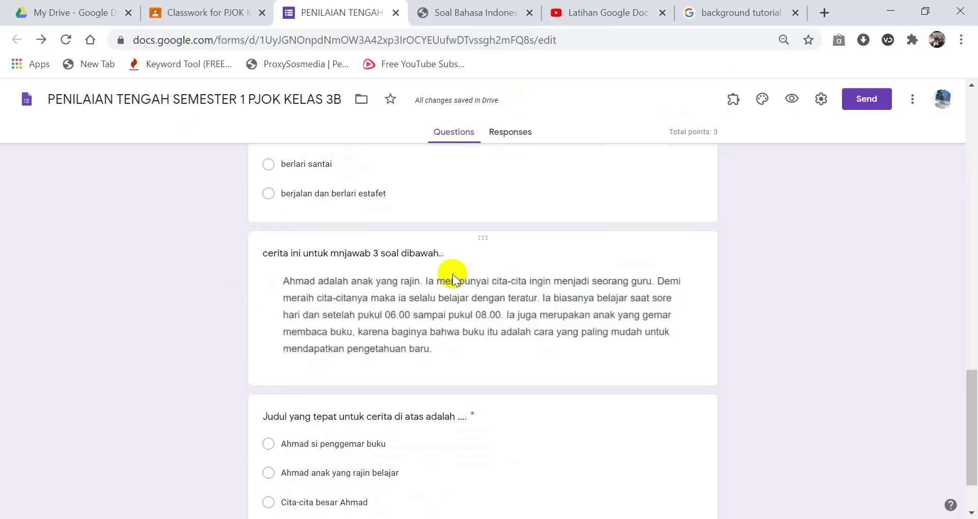
{"action": "scroll", "coordinate": [448, 272], "scroll_direction": "up", "scroll_amount": 20}
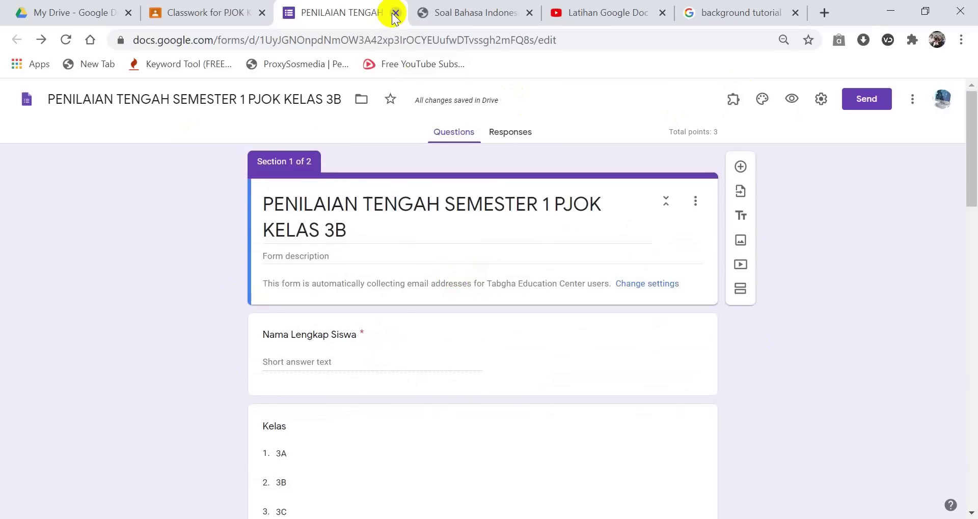
{"action": "left_click", "coordinate": [395, 13]}
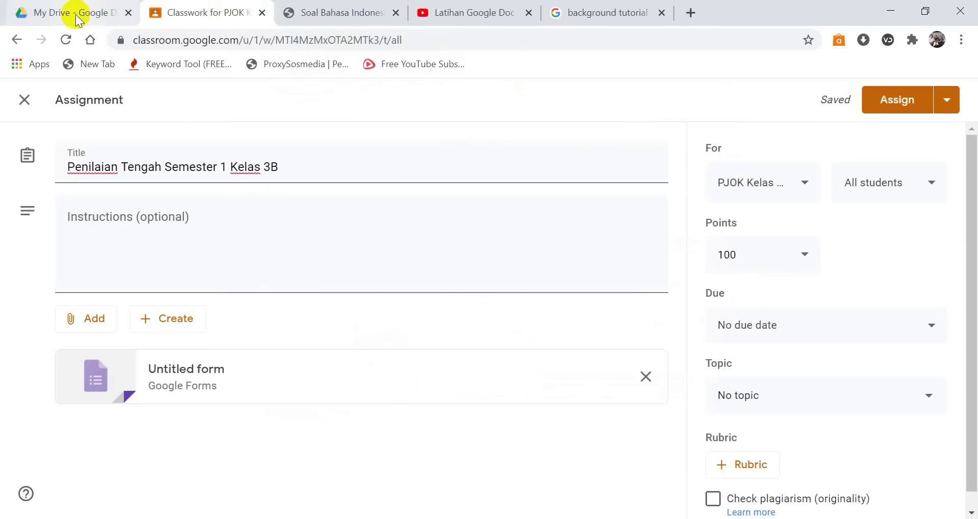
Step: Set the Kelas 3B assignment's due date to Sep 27, 2020 at 11:59 PM
{"action": "left_click", "coordinate": [130, 218]}
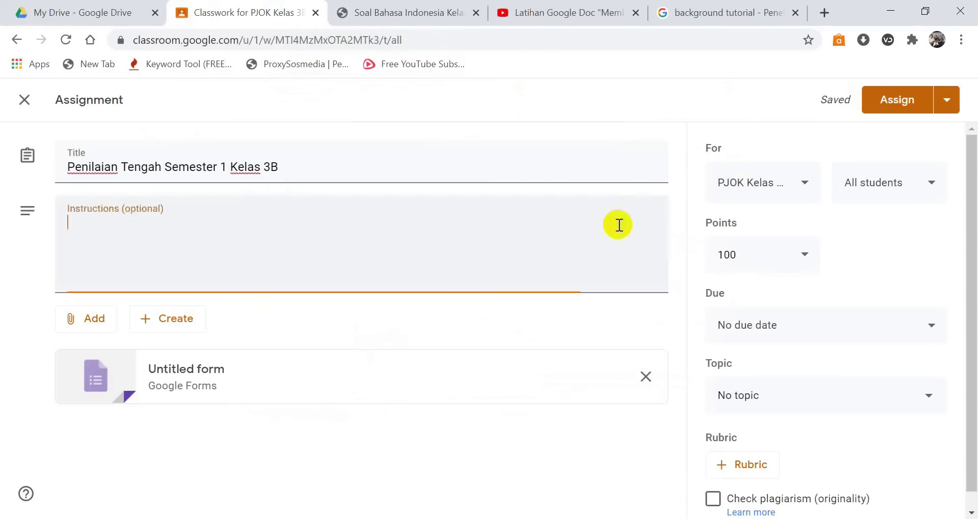
{"action": "left_click", "coordinate": [766, 310]}
{"action": "left_click", "coordinate": [772, 366]}
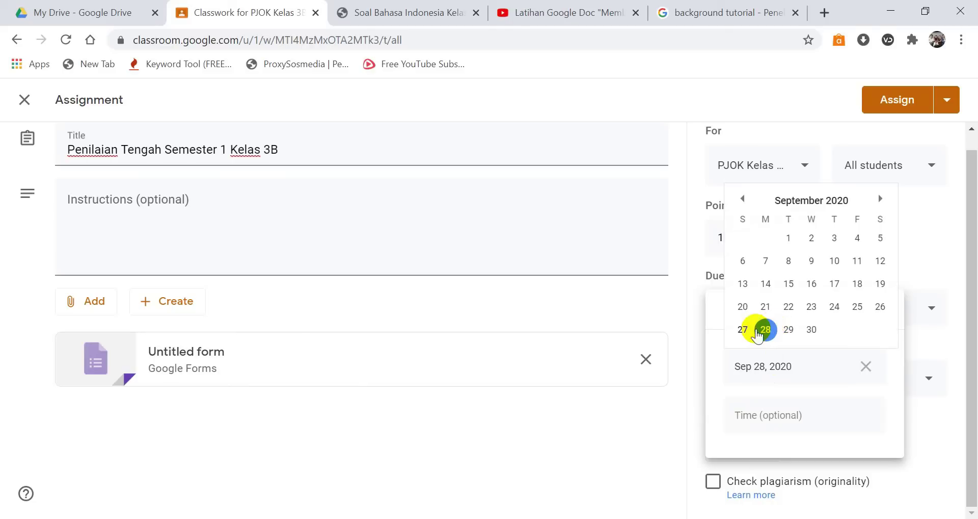
{"action": "left_click", "coordinate": [747, 329]}
{"action": "left_click", "coordinate": [757, 417]}
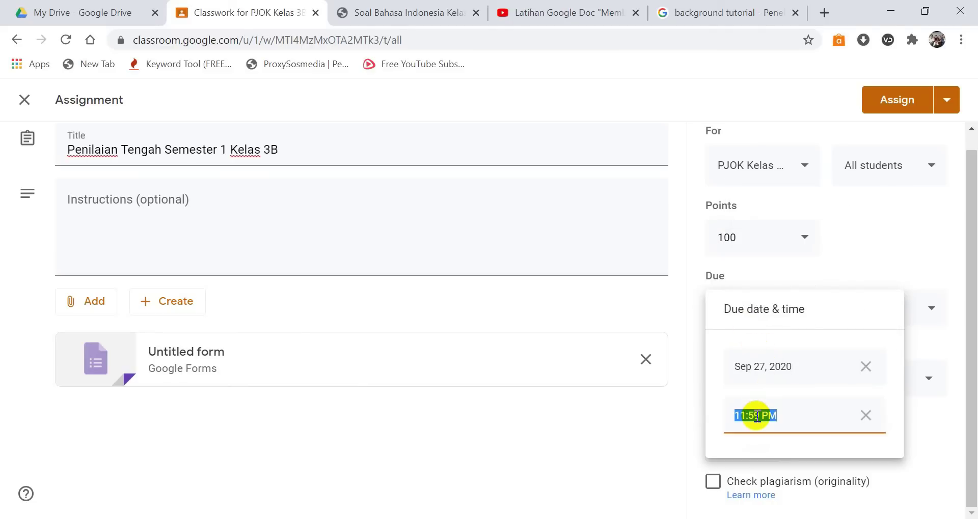
{"action": "left_click", "coordinate": [670, 423]}
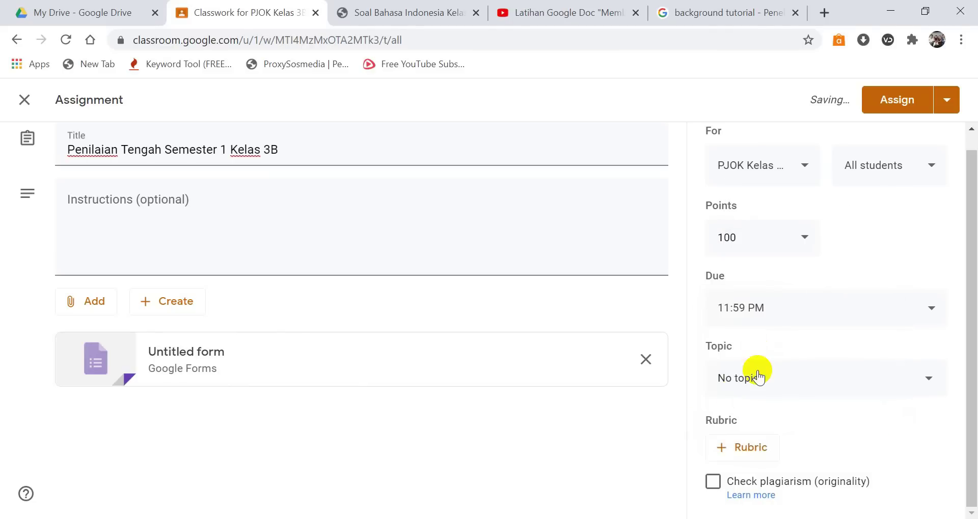
Step: Create the topic "PTS PJOK KELAS 3" for the Kelas 3B midterm assignment and save the assignment as a draft
{"action": "left_click", "coordinate": [759, 384]}
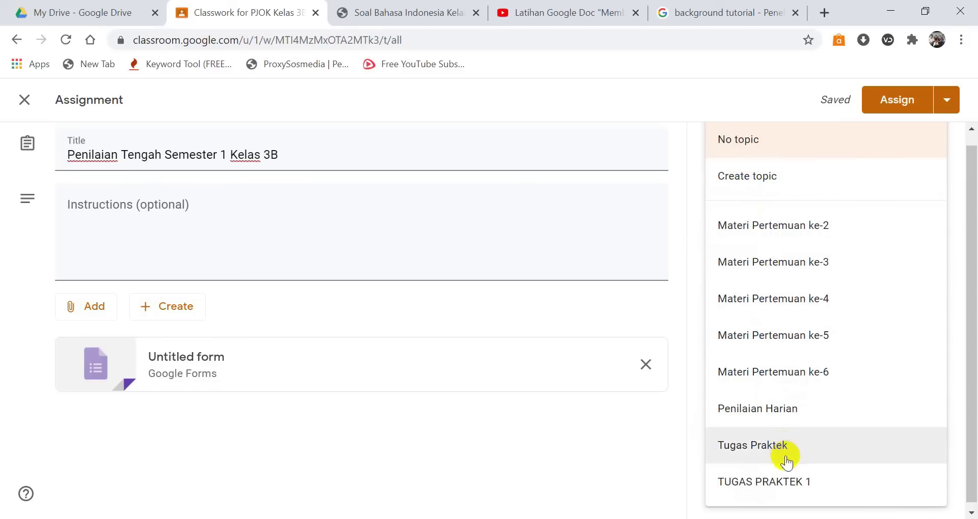
{"action": "left_click", "coordinate": [791, 177]}
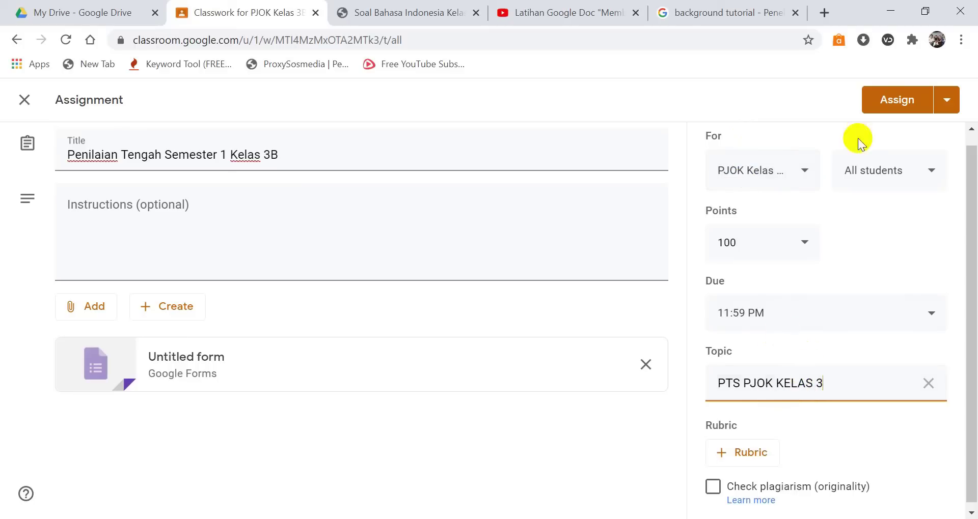
{"action": "left_click", "coordinate": [940, 100]}
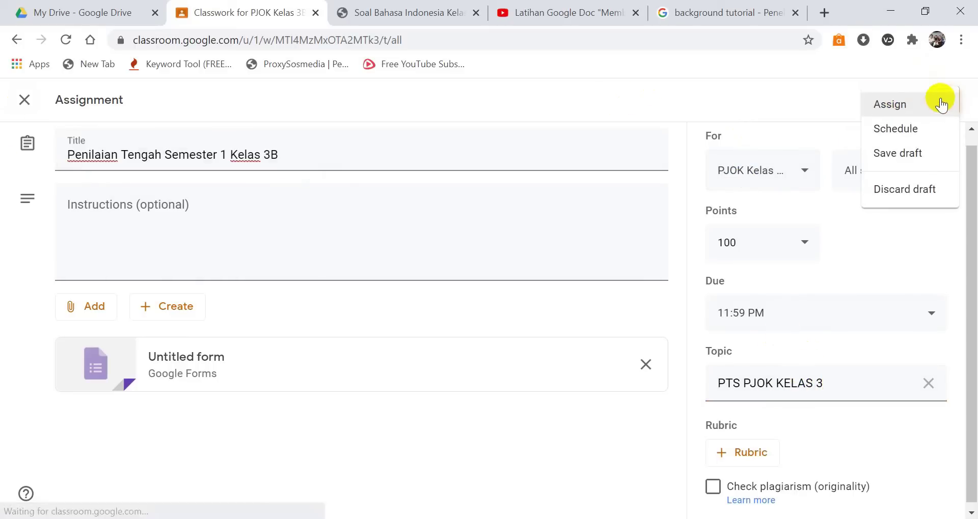
{"action": "left_click", "coordinate": [905, 161]}
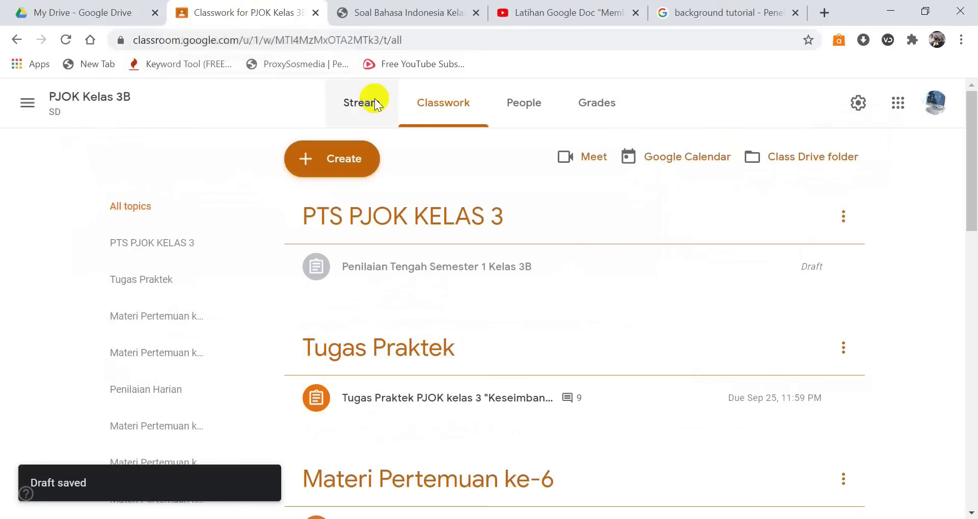
Step: Check the classwork list and expand the draft "Penilaian Tengah Semester 1 Kelas 3B" to view its details
{"action": "scroll", "coordinate": [384, 170], "scroll_direction": "down", "scroll_amount": 3}
{"action": "scroll", "coordinate": [386, 164], "scroll_direction": "up", "scroll_amount": 3}
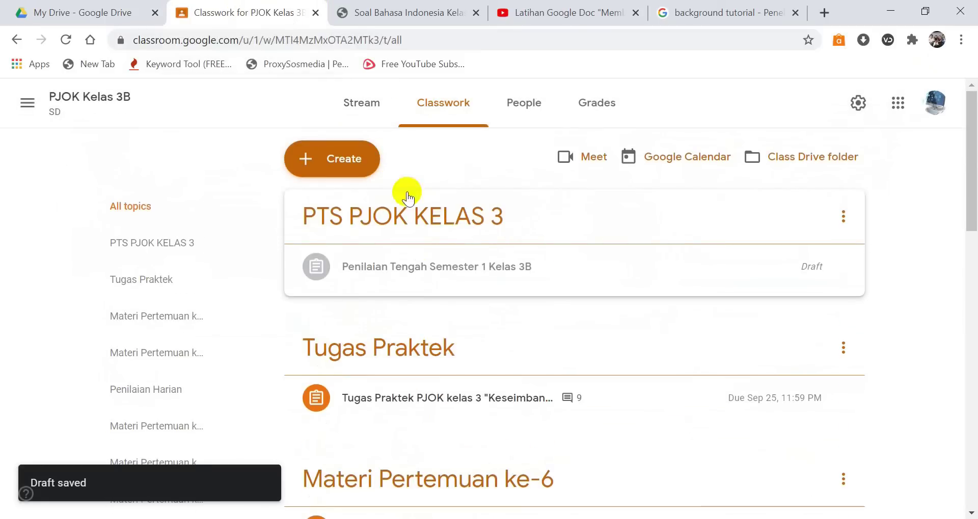
{"action": "left_click", "coordinate": [409, 269]}
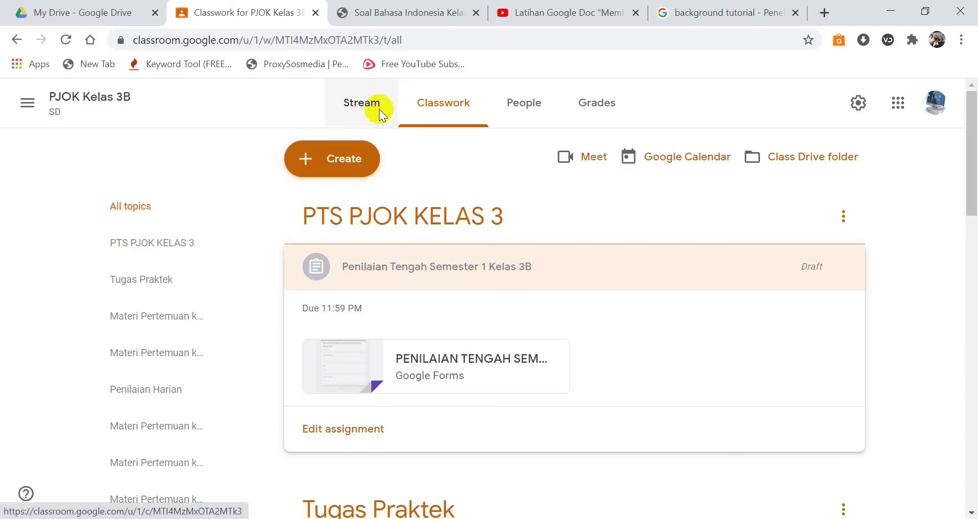
Step: Open the PJOK Kelas 3B gradebook and look over the students' grades and submission statuses for each assignment
{"action": "left_click", "coordinate": [600, 101]}
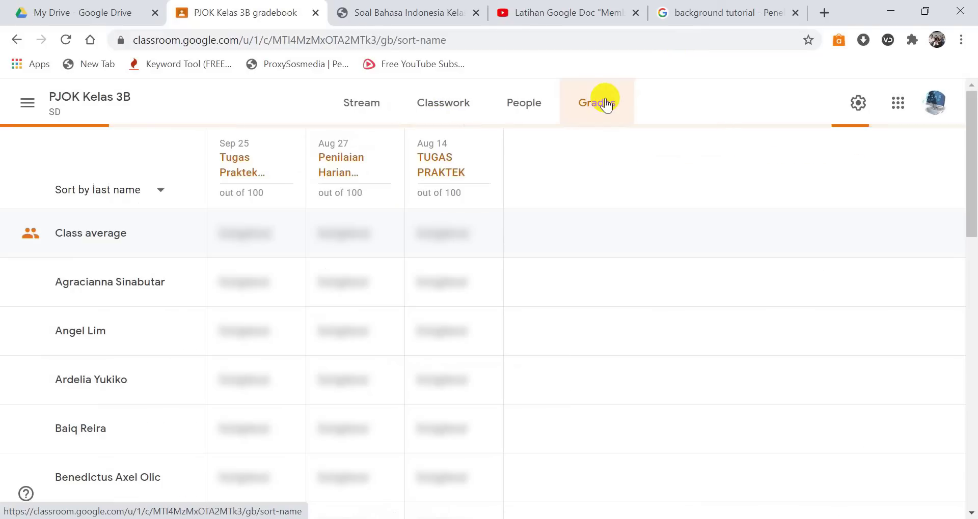
{"action": "scroll", "coordinate": [444, 163], "scroll_direction": "down", "scroll_amount": 3}
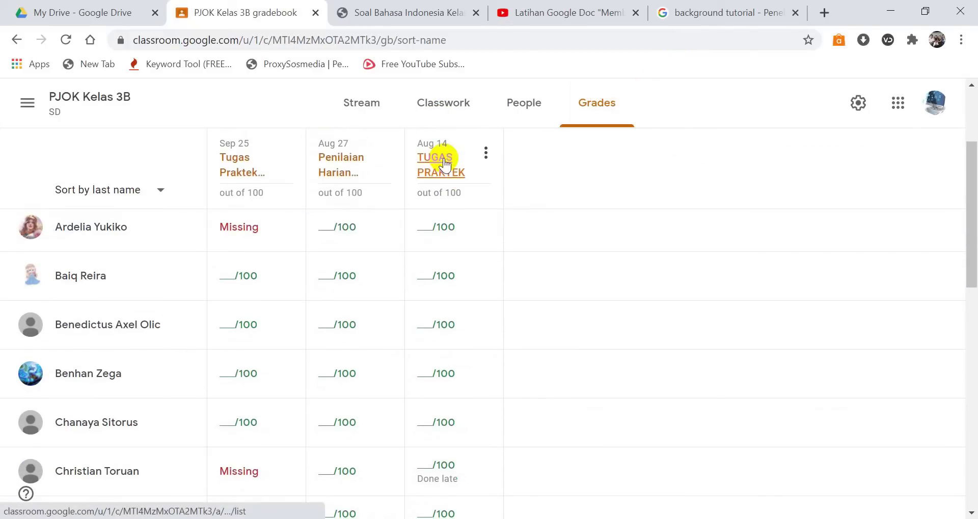
{"action": "scroll", "coordinate": [281, 160], "scroll_direction": "down", "scroll_amount": 5}
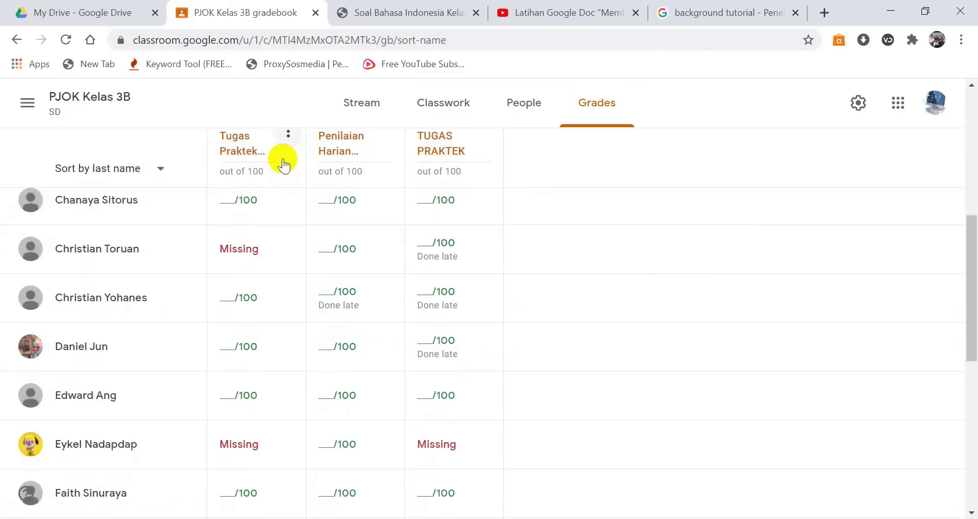
{"action": "scroll", "coordinate": [385, 153], "scroll_direction": "down", "scroll_amount": 3}
{"action": "scroll", "coordinate": [376, 125], "scroll_direction": "up", "scroll_amount": 10}
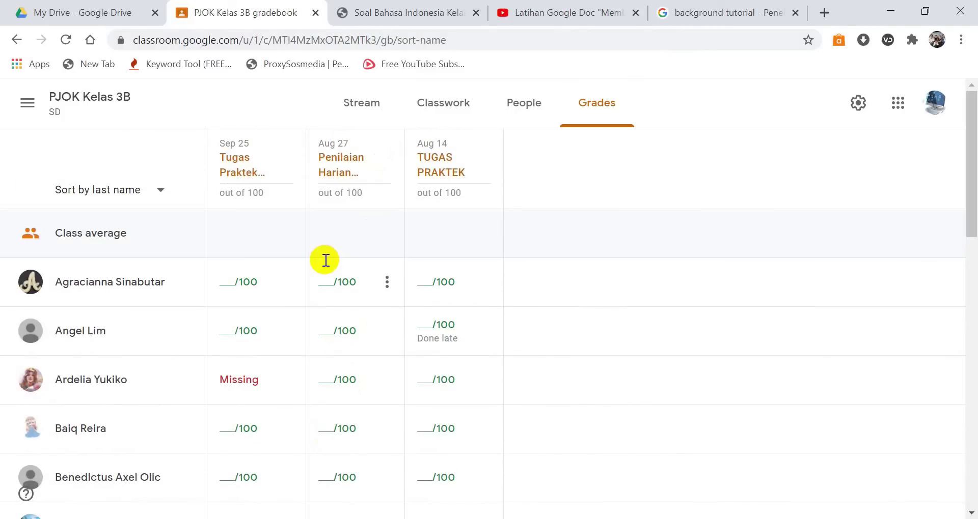